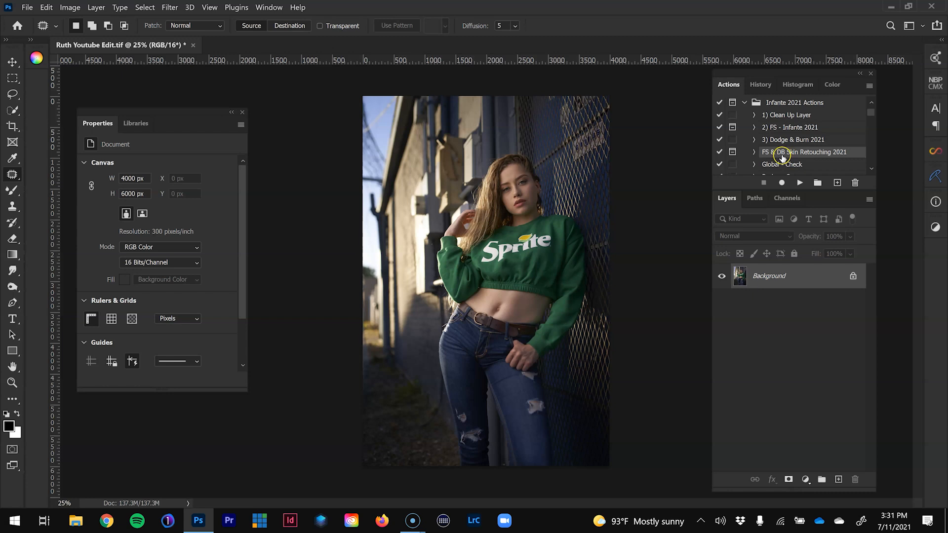
- Run the FS & DB Skin Retouching 2021 action and magnify the face in the Median preview
click(800, 184)
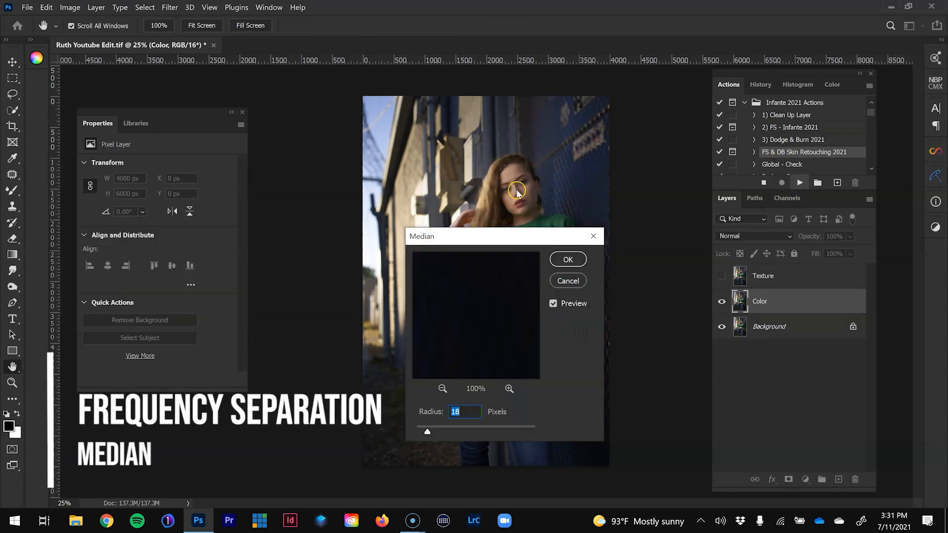
click(442, 389)
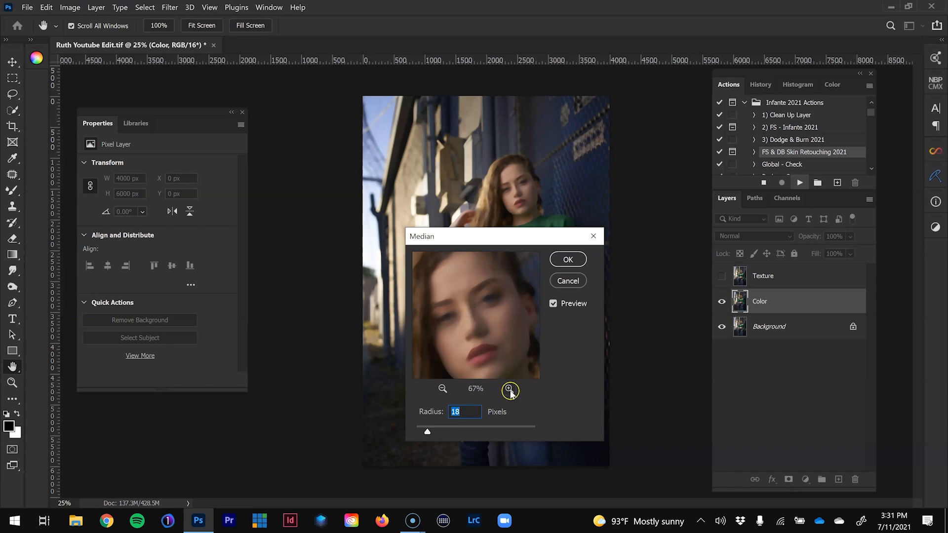
click(510, 392)
drag(495, 321, 476, 300)
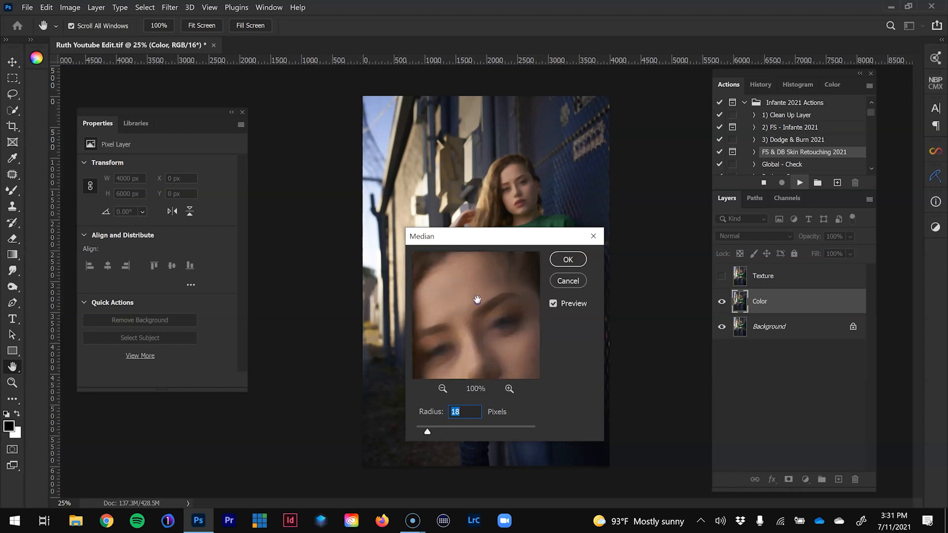
click(511, 390)
click(509, 389)
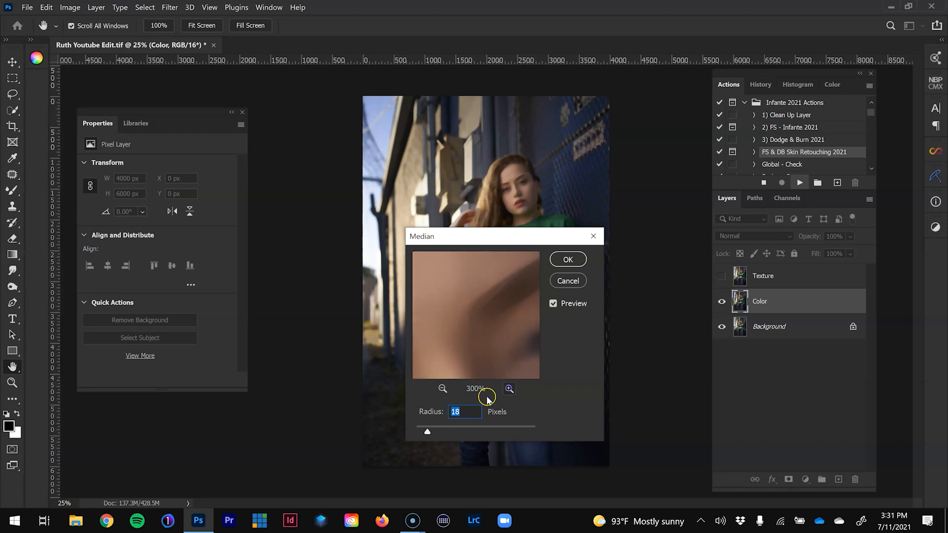
- Examine the blur on the sweater and jeans in the Median preview at 67% and 100%
click(443, 389)
click(442, 389)
click(442, 388)
drag(451, 363, 502, 270)
drag(472, 316, 497, 277)
drag(429, 378, 472, 282)
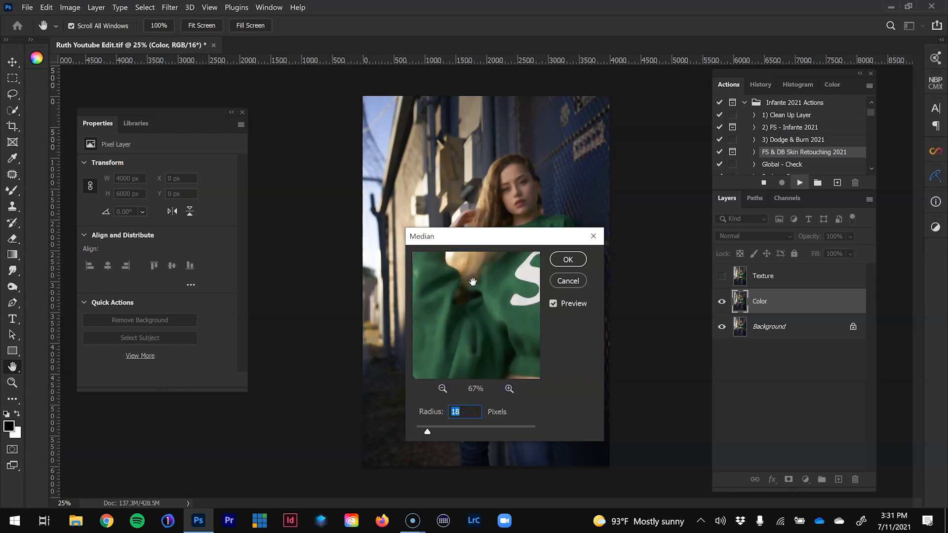
drag(428, 347, 490, 281)
drag(459, 349, 470, 329)
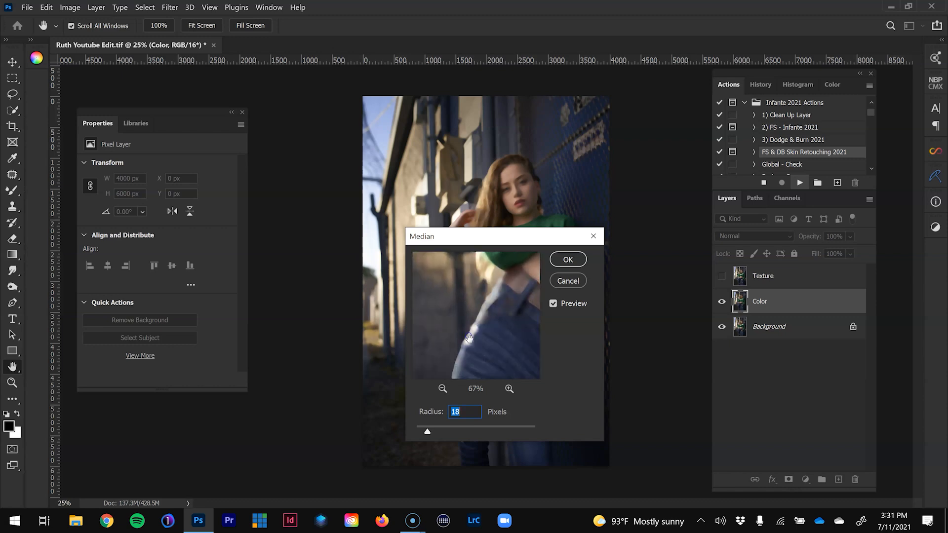
click(511, 388)
click(483, 348)
drag(467, 339, 472, 336)
click(475, 326)
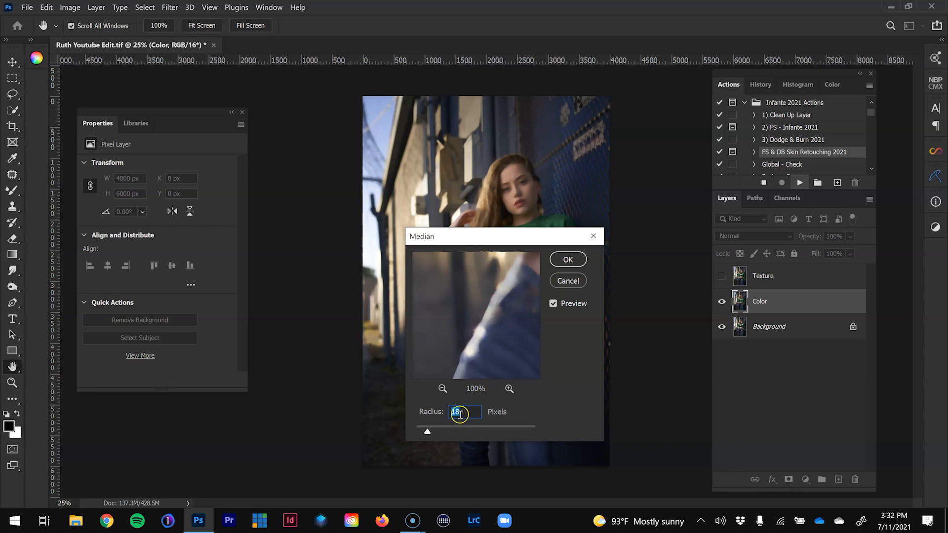
- Apply the Median filter with an 18-pixel radius and expand the action's group and its Frequency Separation group
click(566, 259)
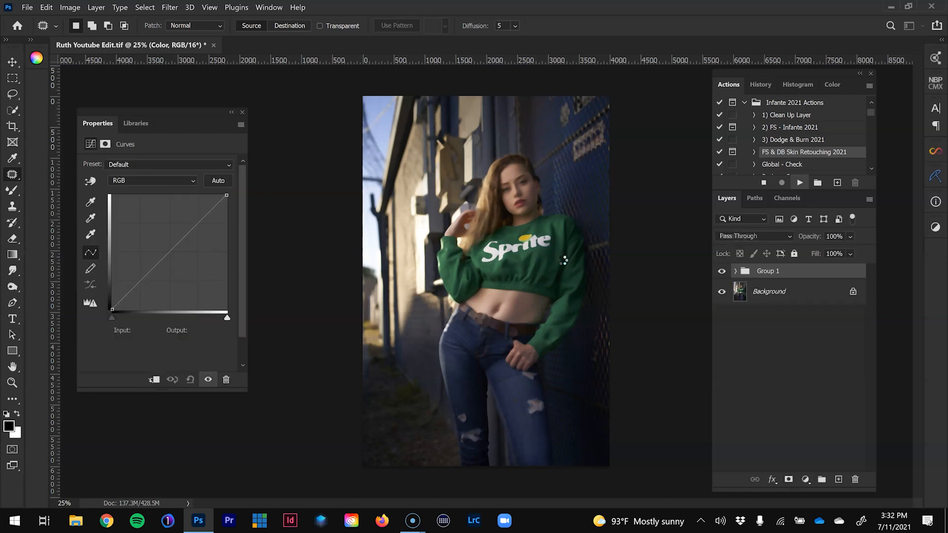
click(737, 271)
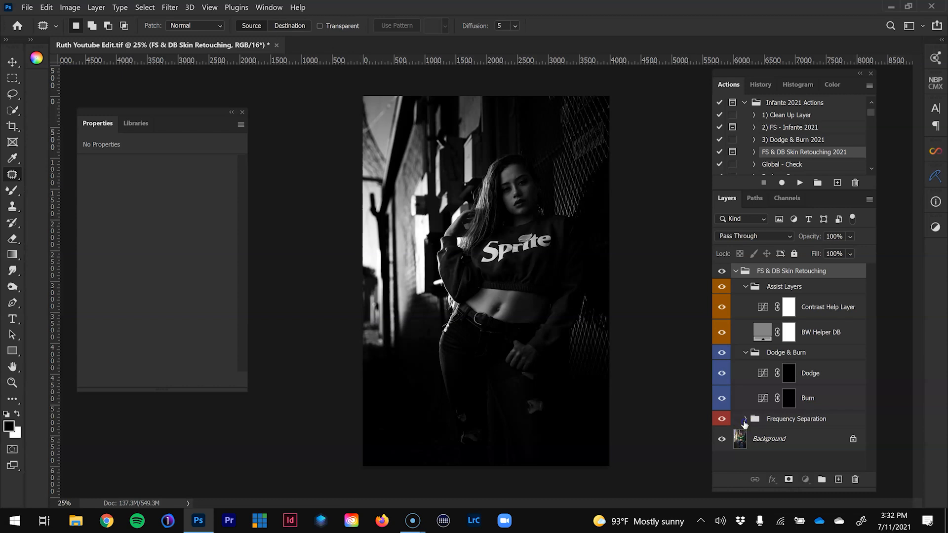
click(745, 419)
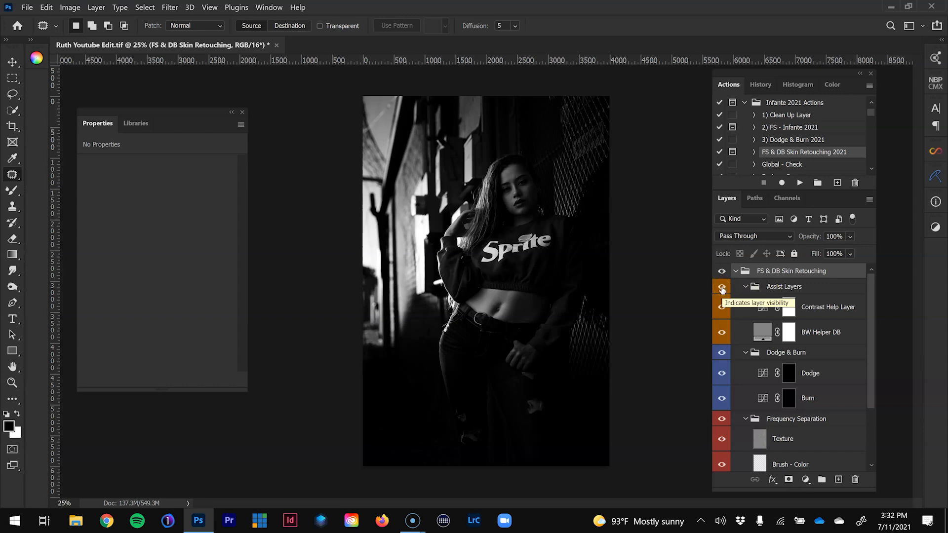
- Collapse and hide the Assist Layers group and select the Texture layer for work on the face
click(745, 286)
click(722, 287)
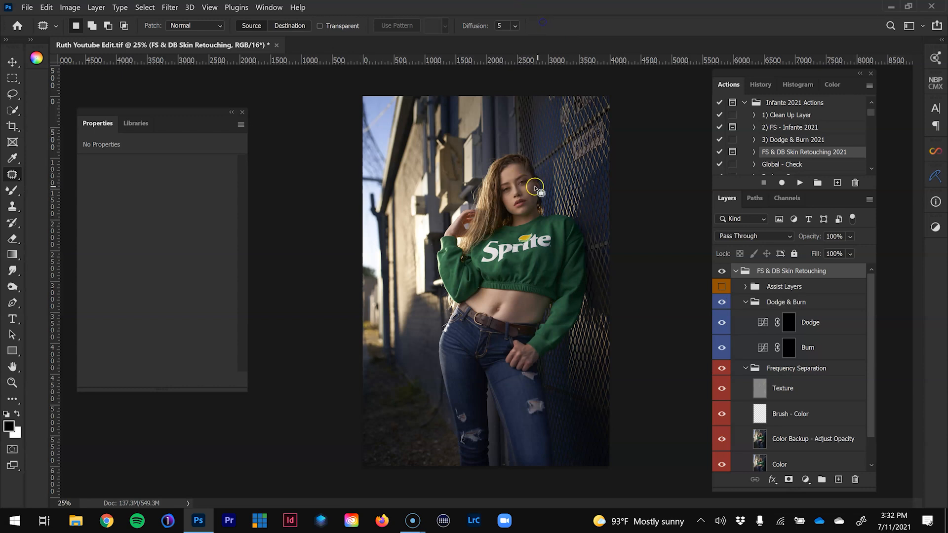
key(z)
drag(535, 186, 528, 177)
click(783, 388)
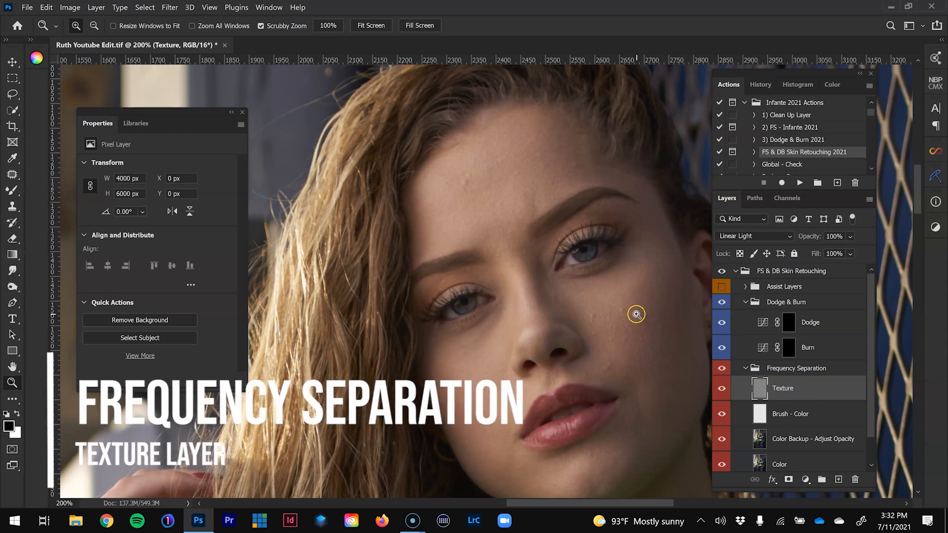
- View the Color Backup - Adjust Opacity layer on its own and restore the other layers' visibility
click(803, 447)
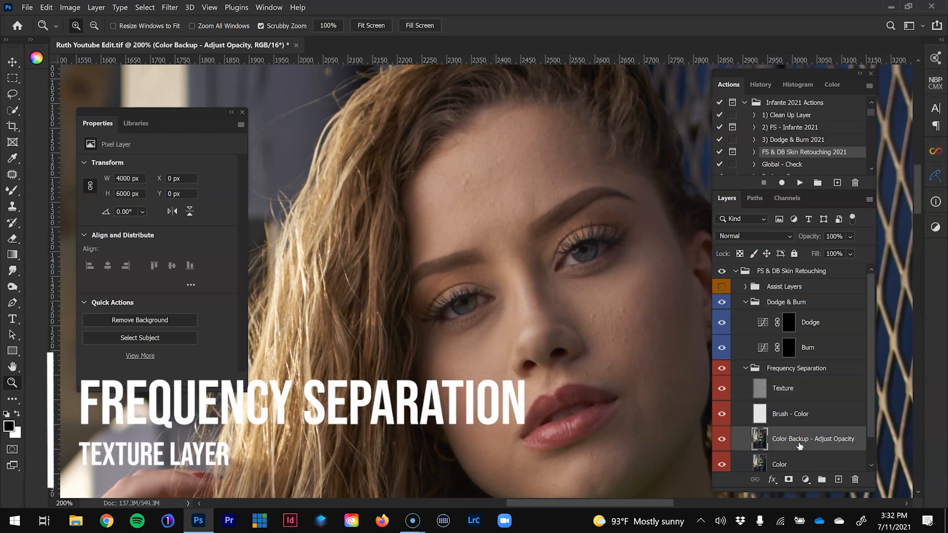
alt+click(721, 439)
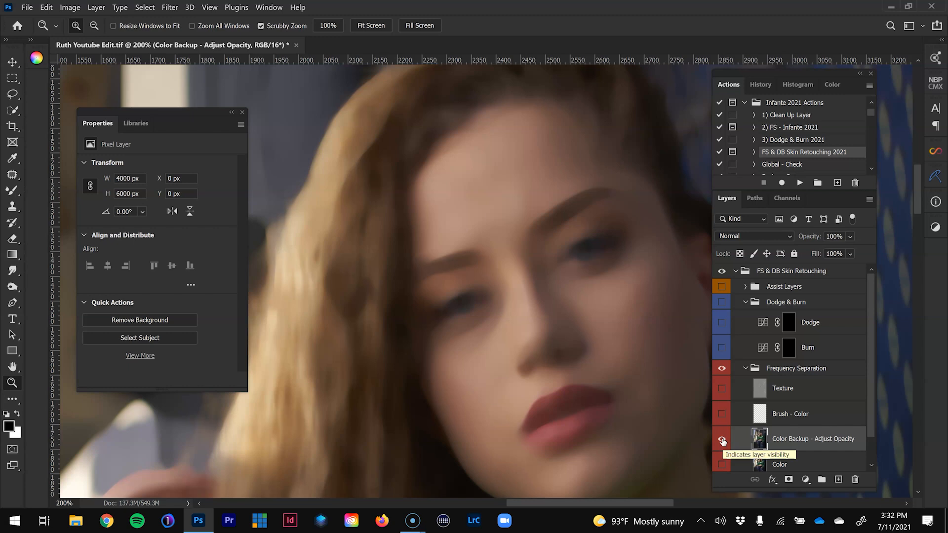
alt+click(722, 439)
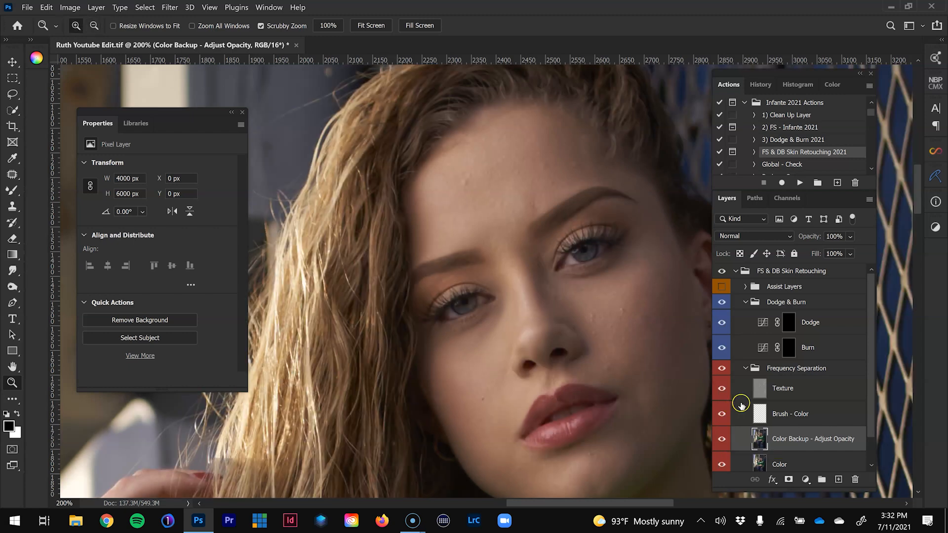
- On the Texture layer, patch the bumps on the fence-side upper cheek with the Patch tool and deselect
click(800, 387)
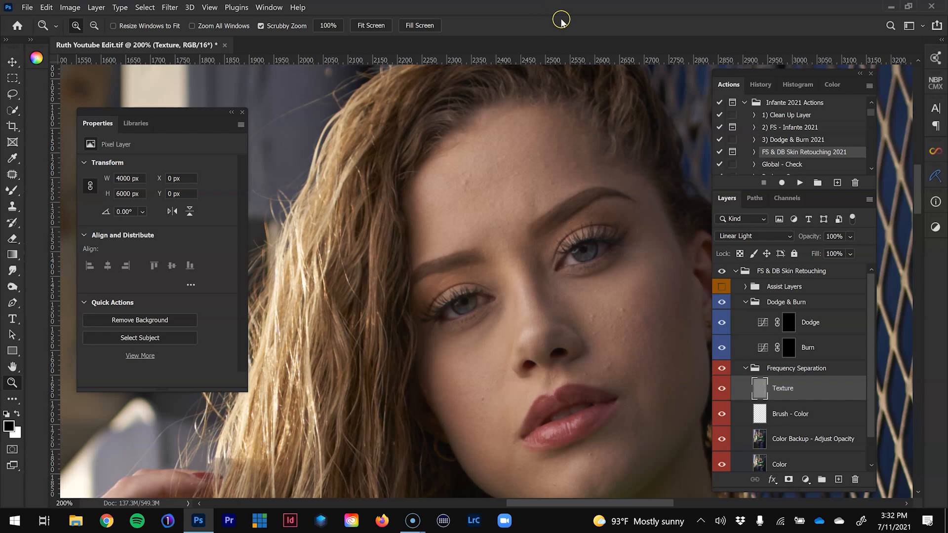
click(14, 173)
drag(633, 307, 612, 316)
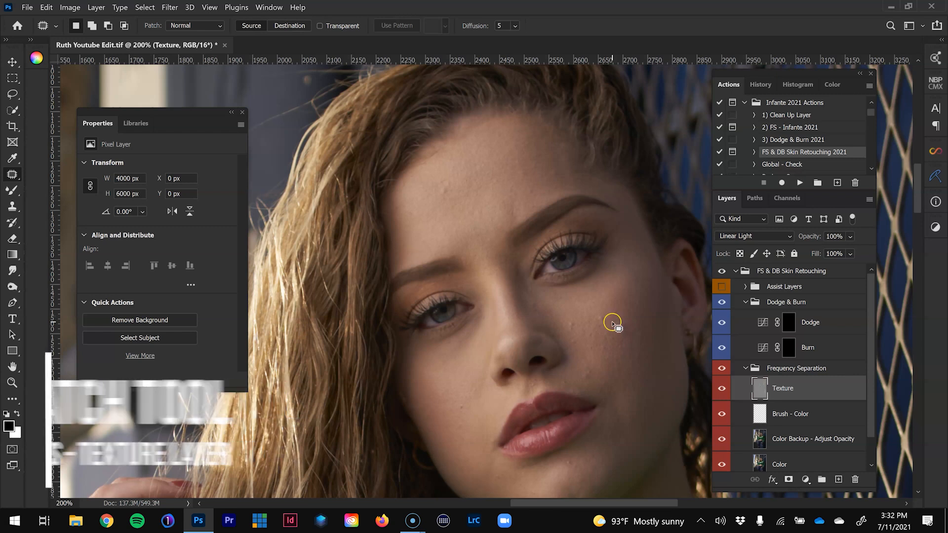
key(z)
click(611, 321)
drag(611, 309, 599, 352)
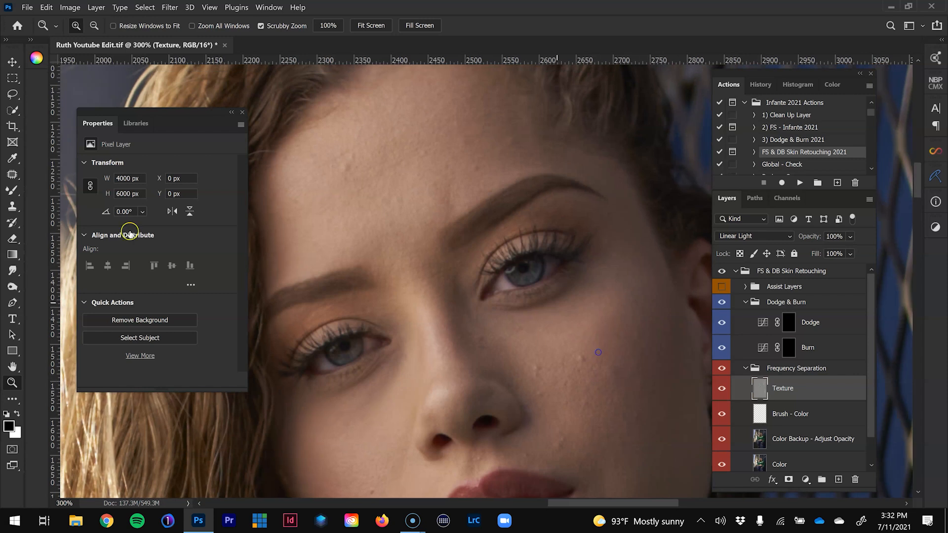
click(7, 174)
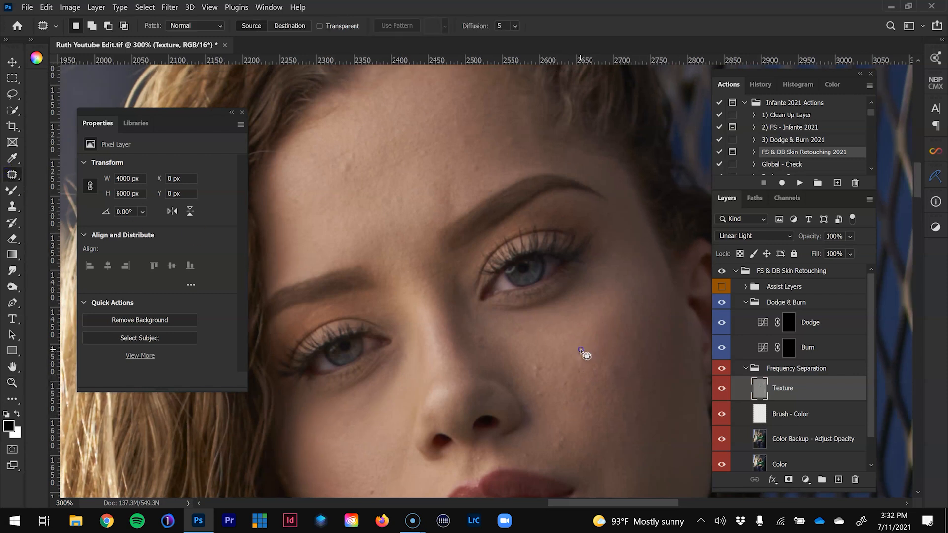
drag(595, 356, 584, 362)
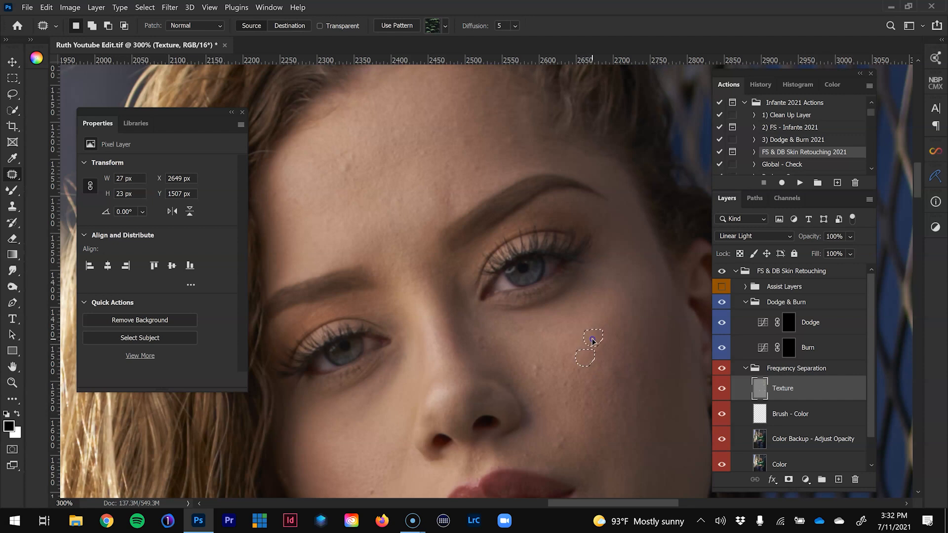
mouse_move(542, 364)
mouse_down()
mouse_move(541, 374)
mouse_move(527, 363)
mouse_up()
key(ctrl+d)
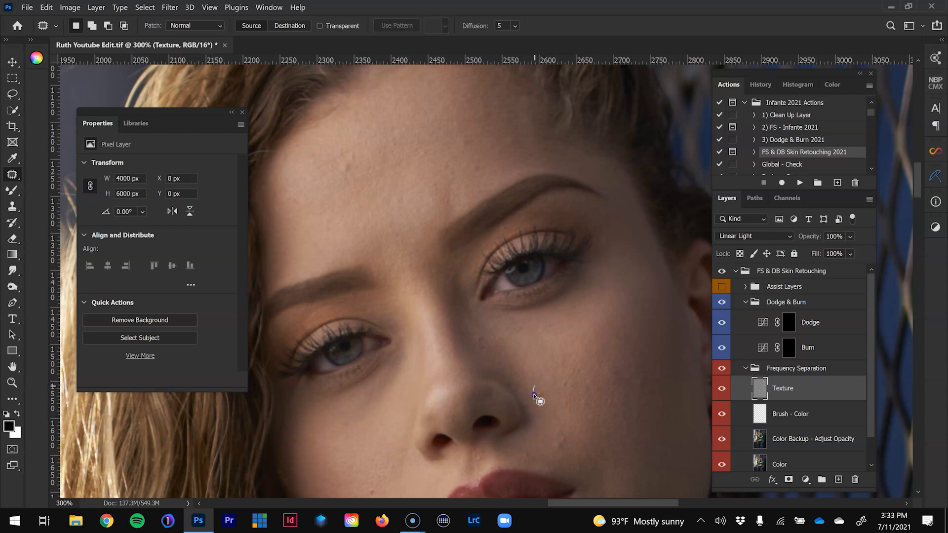
- Patch the blemishes beside the nose, below the eye and on the lower cheek on the Texture layer
drag(549, 402, 531, 368)
drag(485, 333, 484, 355)
key(ctrl+d)
drag(503, 321, 508, 390)
drag(567, 457, 502, 330)
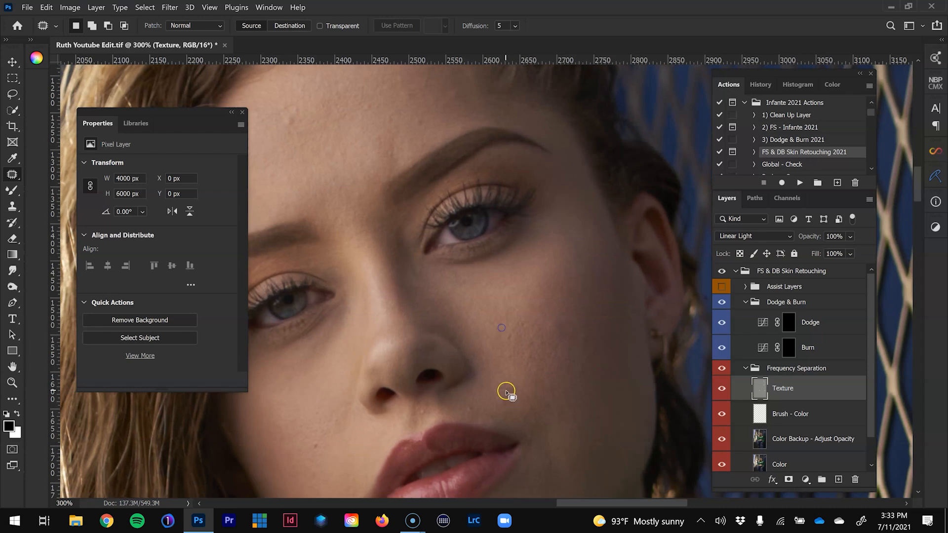
mouse_move(502, 406)
mouse_down()
mouse_move(503, 393)
mouse_move(488, 388)
mouse_move(470, 408)
mouse_move(491, 413)
mouse_up()
key(ctrl+d)
key(ctrl+d)
- Patch the bumps and uneven texture on the forehead with clean nearby skin and clear the selection
drag(385, 421, 471, 395)
drag(409, 321, 441, 497)
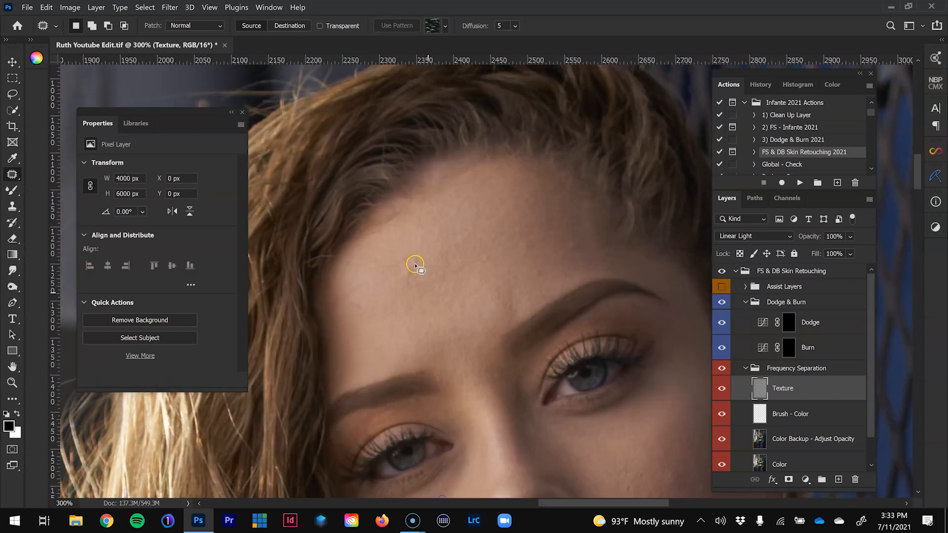
key(ctrl+plus)
drag(414, 260, 410, 261)
drag(408, 269, 447, 260)
key(ctrl+d)
mouse_move(625, 232)
mouse_down()
mouse_move(629, 253)
mouse_move(605, 267)
mouse_up()
key(ctrl+d)
- Patch the remaining texture marks on the cheek beside the nose and deselect
key(ctrl+minus)
key(ctrl+minus)
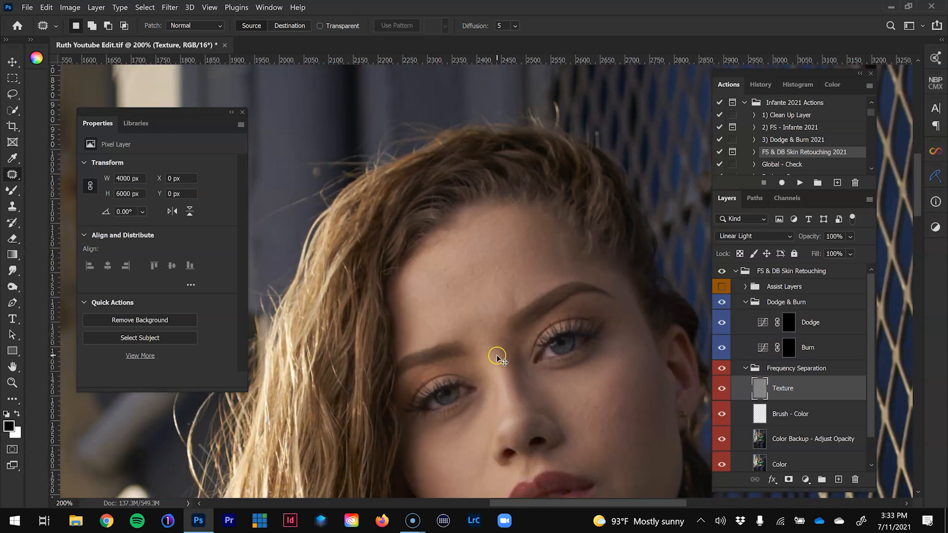
drag(496, 356, 397, 217)
key(ctrl+plus)
drag(512, 325, 491, 311)
drag(539, 339, 542, 338)
key(ctrl+d)
- Patch the blemishes below the lips and along the chin on the Texture layer and deselect
drag(447, 462, 473, 334)
drag(473, 327, 472, 324)
drag(485, 317, 499, 306)
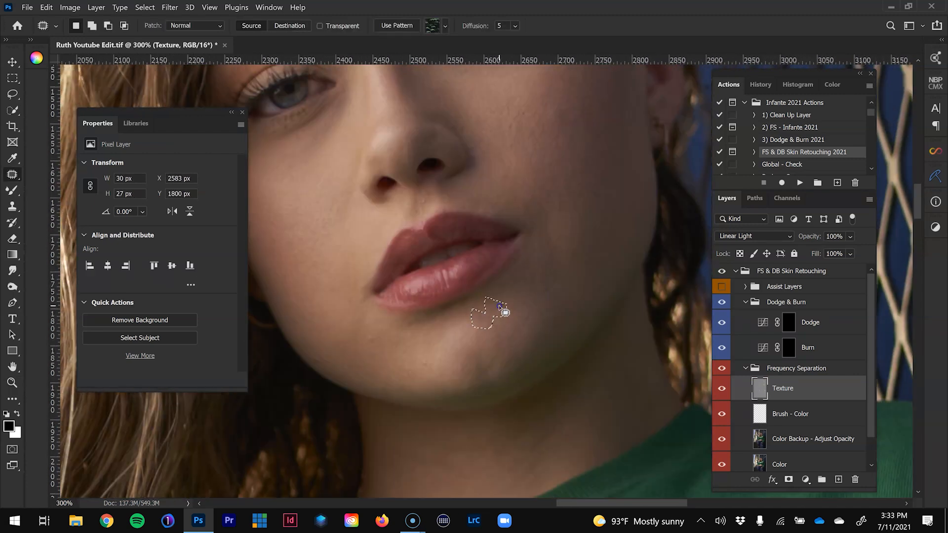
drag(372, 337, 452, 337)
drag(501, 361, 499, 364)
key(ctrl+d)
- Patch the skin marks on the midriff near the waist and navel on the Texture layer
drag(461, 251, 428, 357)
key(ctrl+minus)
key(ctrl+minus)
key(ctrl+minus)
drag(496, 484, 543, 286)
key(ctrl+plus)
key(ctrl+plus)
drag(677, 402, 623, 379)
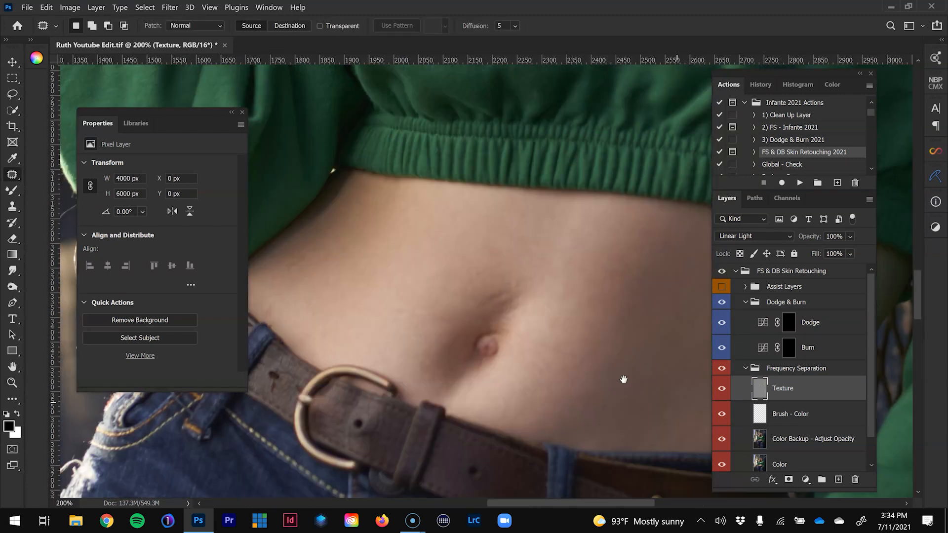
mouse_move(271, 291)
mouse_down()
mouse_move(266, 323)
mouse_move(271, 292)
mouse_up()
drag(272, 307, 315, 276)
drag(530, 338, 466, 323)
mouse_move(474, 323)
mouse_down()
mouse_move(554, 357)
mouse_move(528, 339)
mouse_up()
key(ctrl+d)
- Return to the face and patch a small mark on the cheek below the eye
key(ctrl+minus)
key(ctrl+minus)
drag(518, 217, 532, 346)
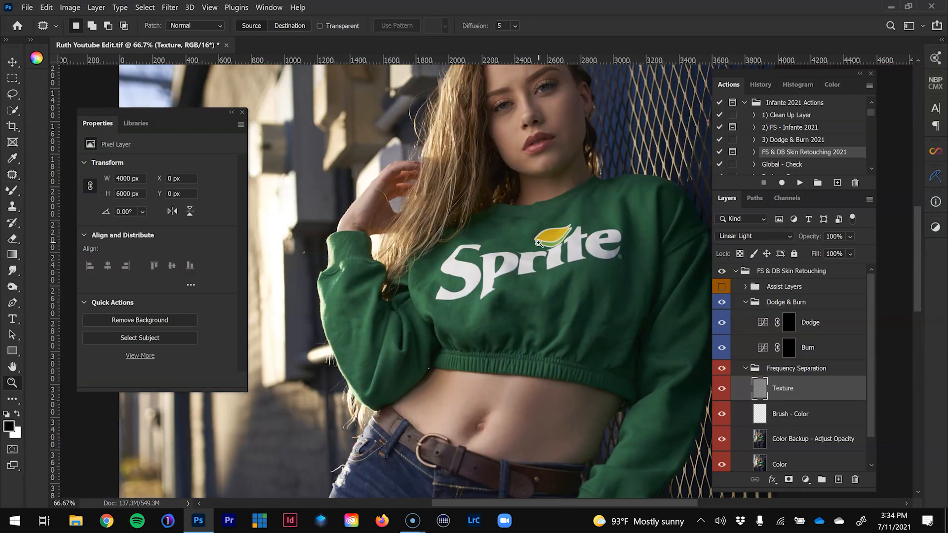
drag(538, 243, 476, 414)
key(ctrl+plus)
key(ctrl+plus)
drag(527, 281, 529, 279)
drag(536, 277, 535, 299)
key(ctrl+d)
key(ctrl+minus)
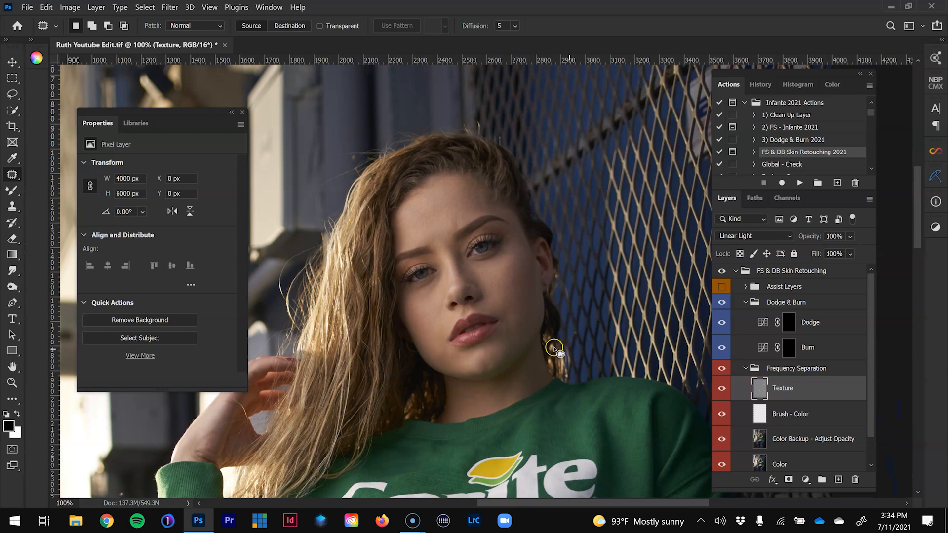
- Patch out the stray hair sticking up above the head against the fence on the Texture layer
key(z)
click(452, 276)
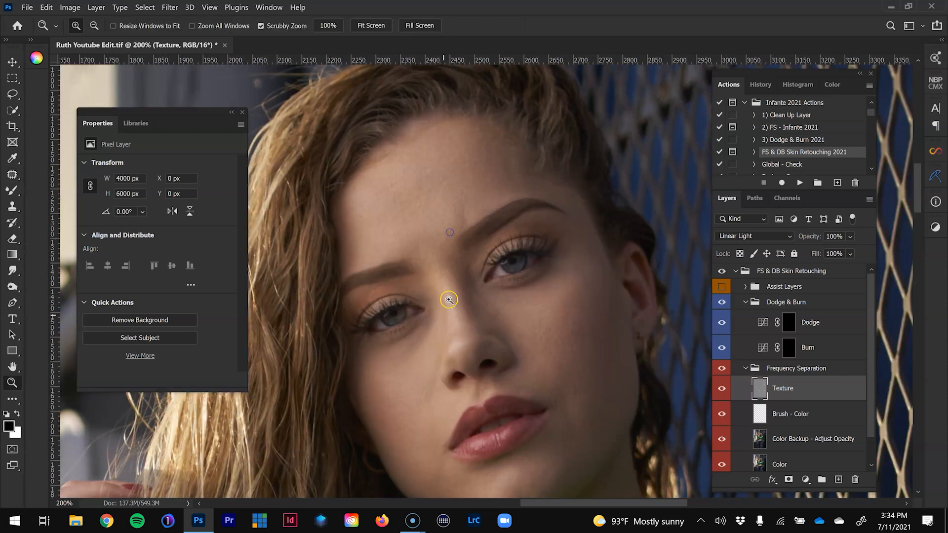
scroll(544, 311, up, 5)
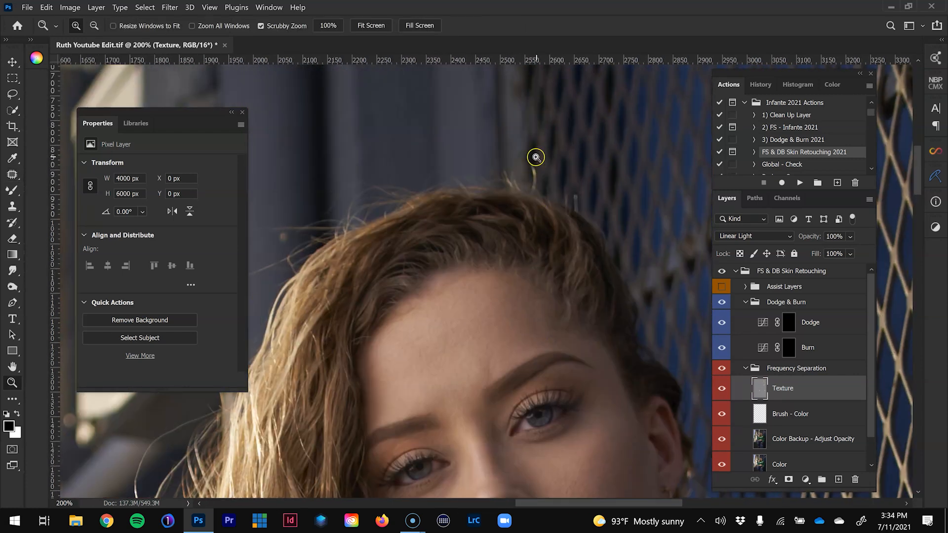
drag(402, 317, 527, 324)
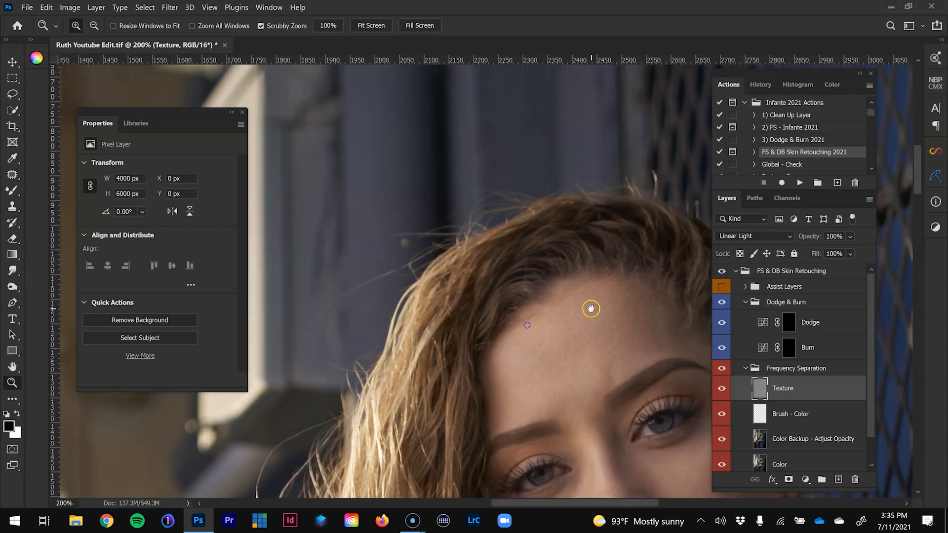
key(ctrl+minus)
key(ctrl+minus)
key(ctrl+plus)
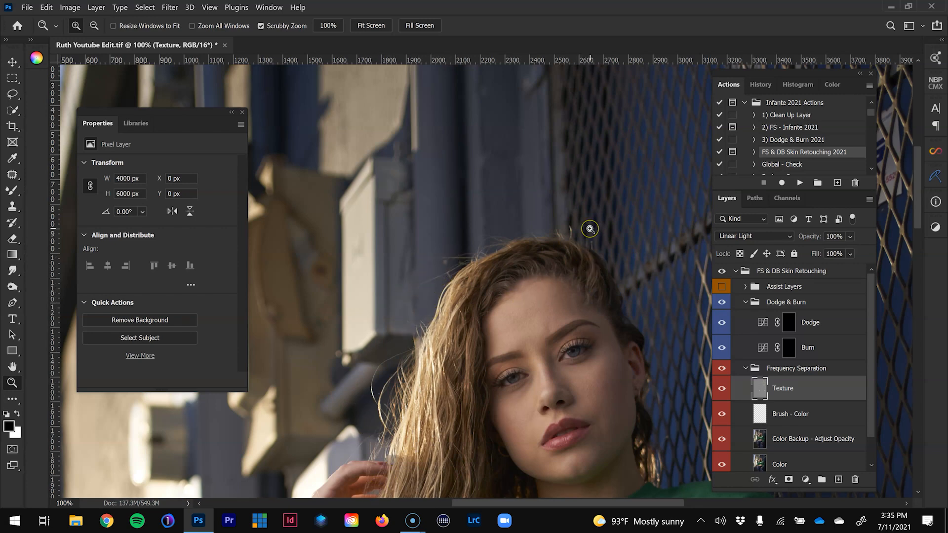
click(596, 216)
click(595, 215)
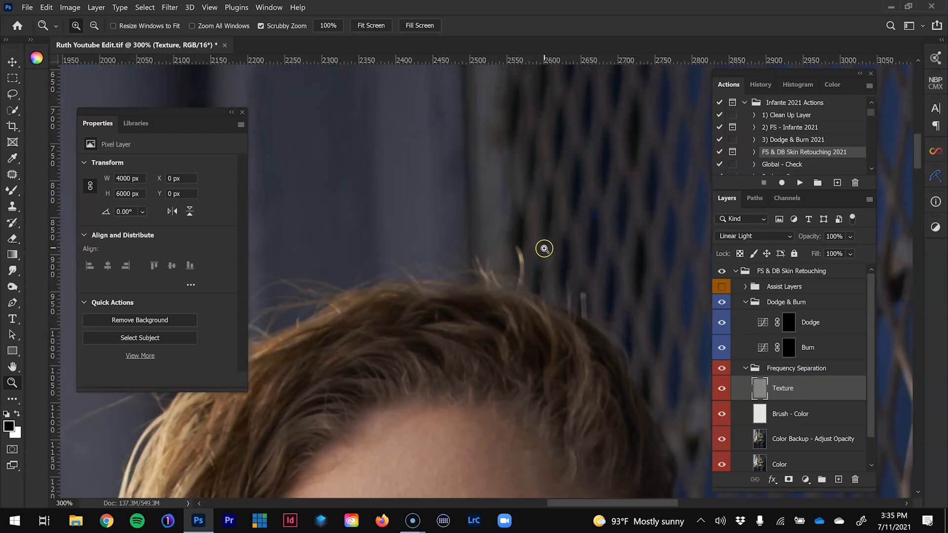
key(j)
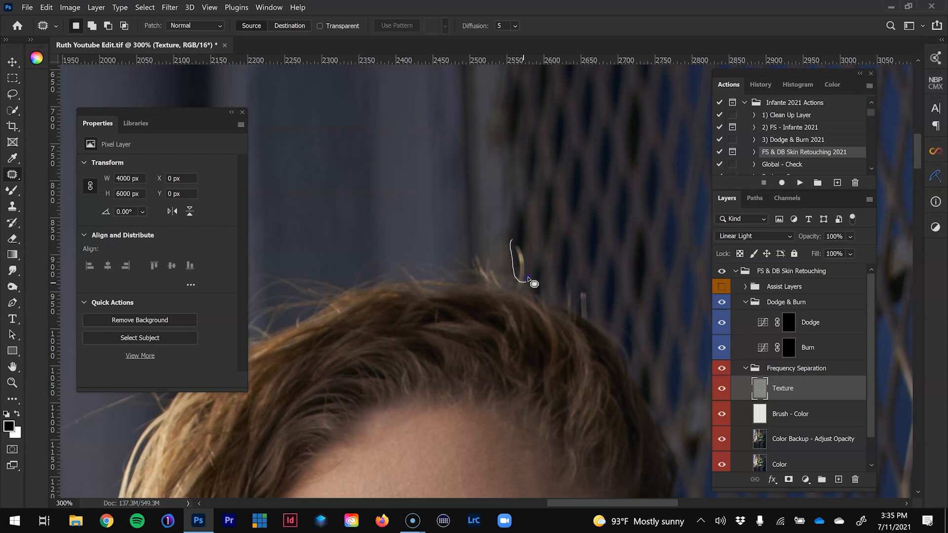
mouse_move(523, 245)
mouse_down()
mouse_move(512, 241)
mouse_move(527, 262)
mouse_move(540, 258)
mouse_move(534, 226)
mouse_move(523, 235)
mouse_move(521, 226)
mouse_move(523, 235)
mouse_move(580, 190)
mouse_up()
key(ctrl+d)
drag(400, 306, 481, 322)
drag(351, 387, 624, 223)
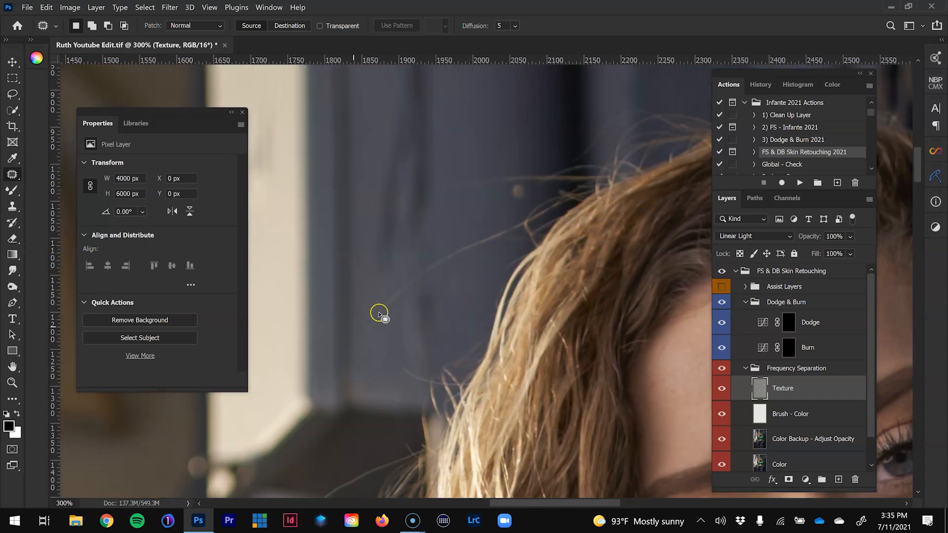
- Patch the stray hairs beside the head, and sample clean background beside the jeans with the Clone Stamp on the Texture layer
mouse_move(395, 307)
mouse_down()
mouse_move(498, 245)
mouse_move(482, 229)
mouse_move(380, 311)
mouse_up()
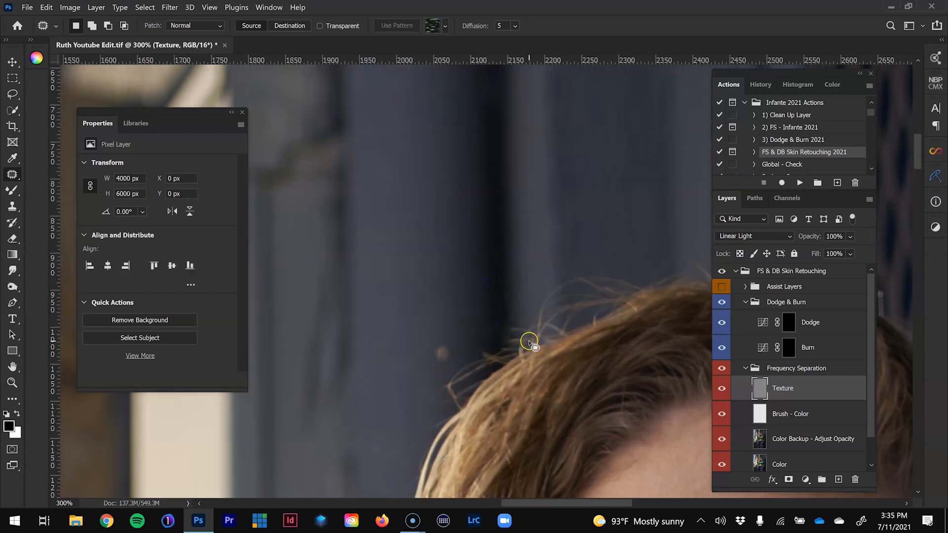
drag(380, 331, 409, 317)
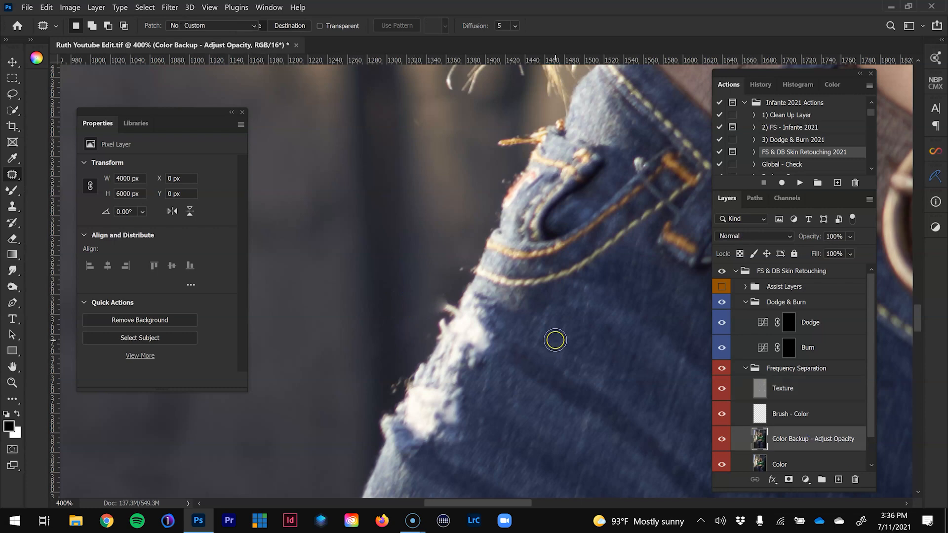
key(b)
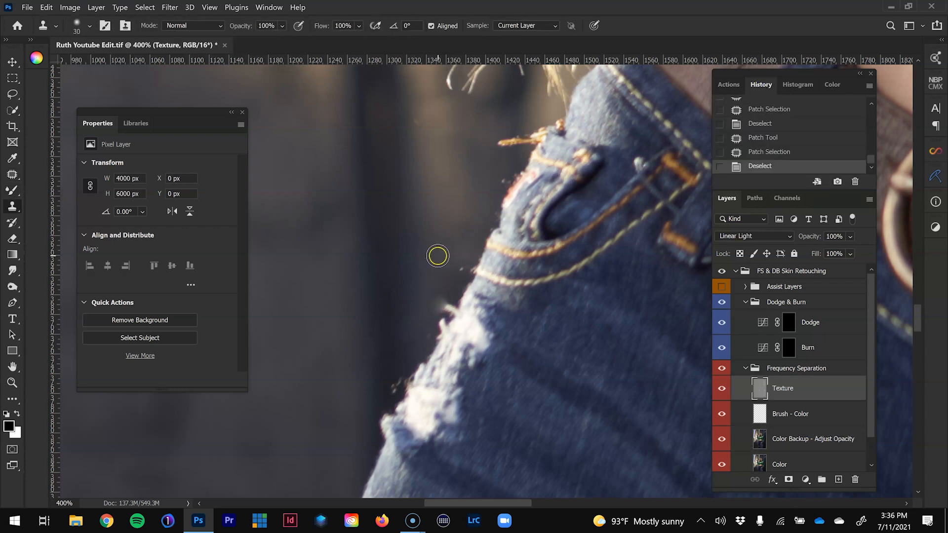
alt+click(430, 261)
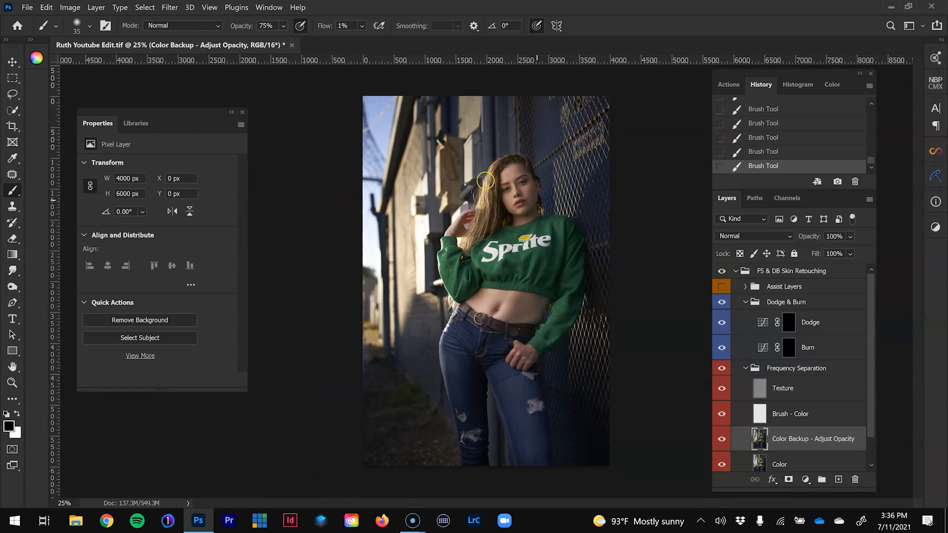
- Select the Color Backup - Adjust Opacity layer, view it in isolation and bring the other layers back
key(z)
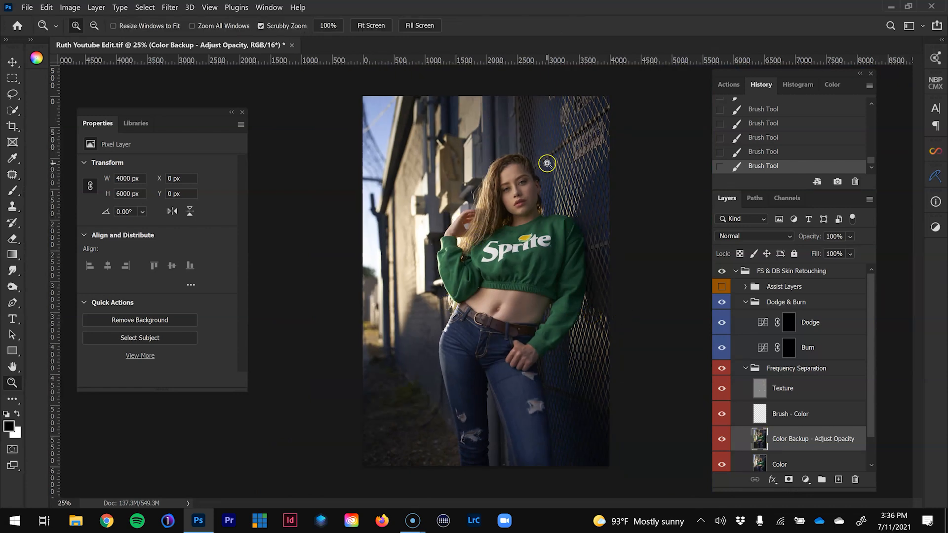
click(546, 163)
click(540, 170)
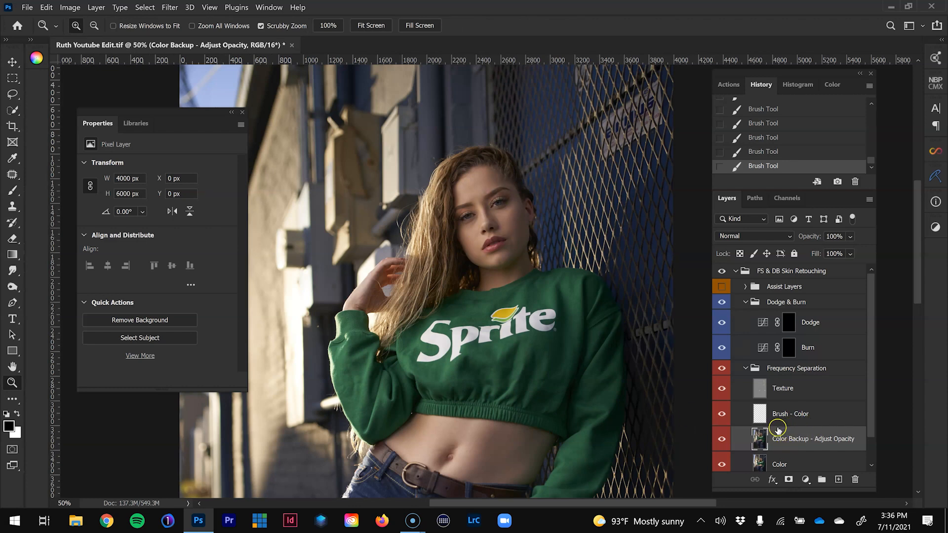
click(804, 412)
click(792, 396)
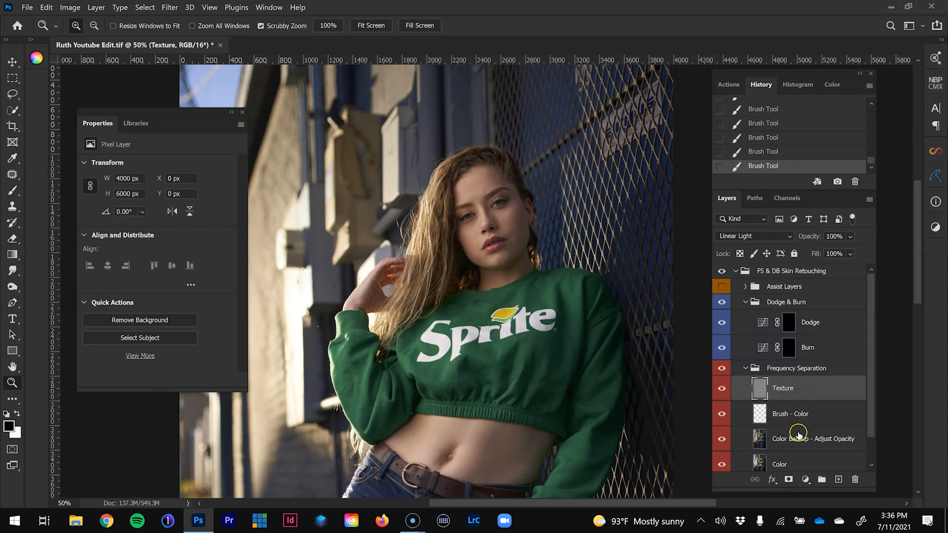
click(799, 437)
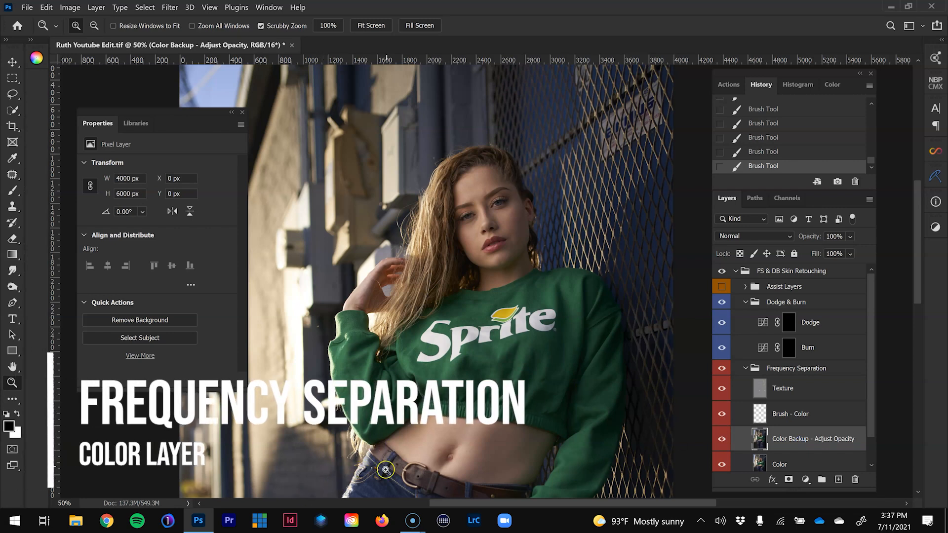
alt+click(720, 439)
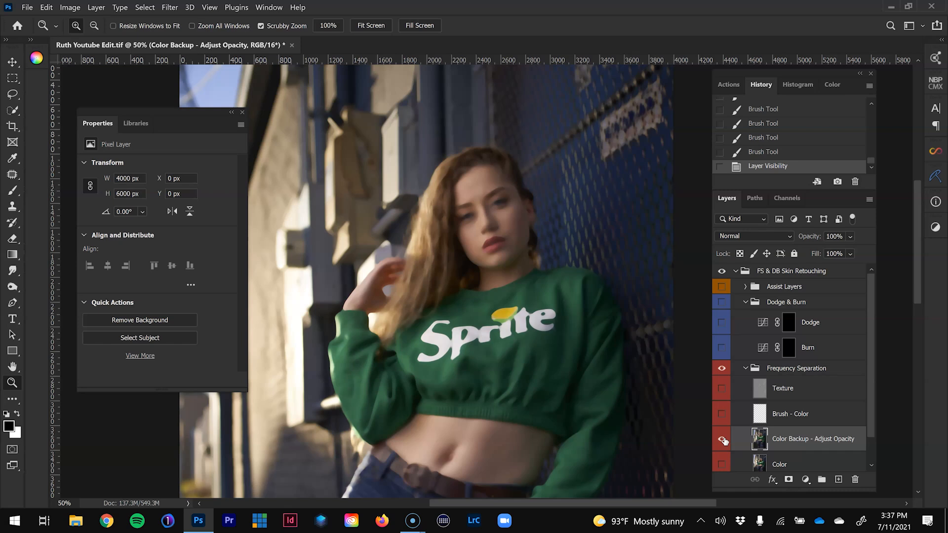
alt+click(721, 439)
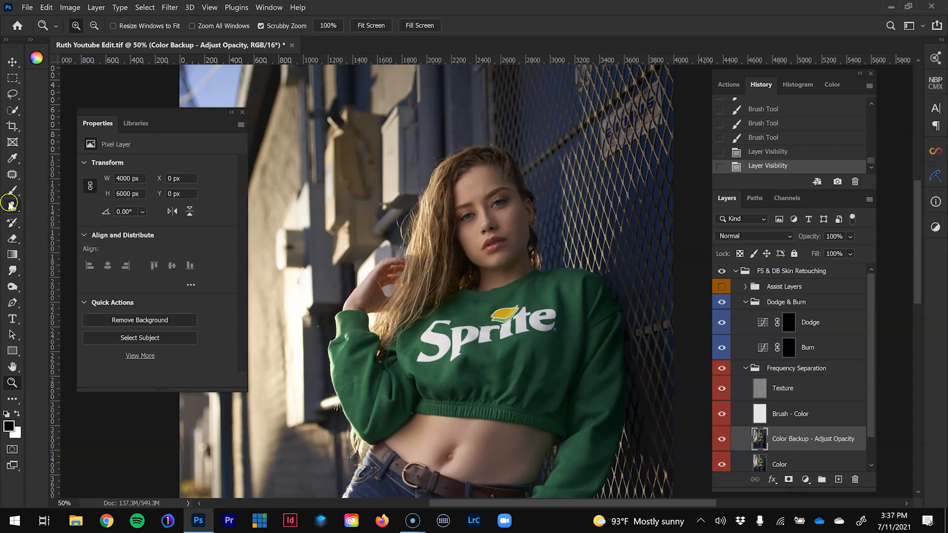
- Switch to the Mixer Brush, and show and expand the Assist Layers group
click(13, 192)
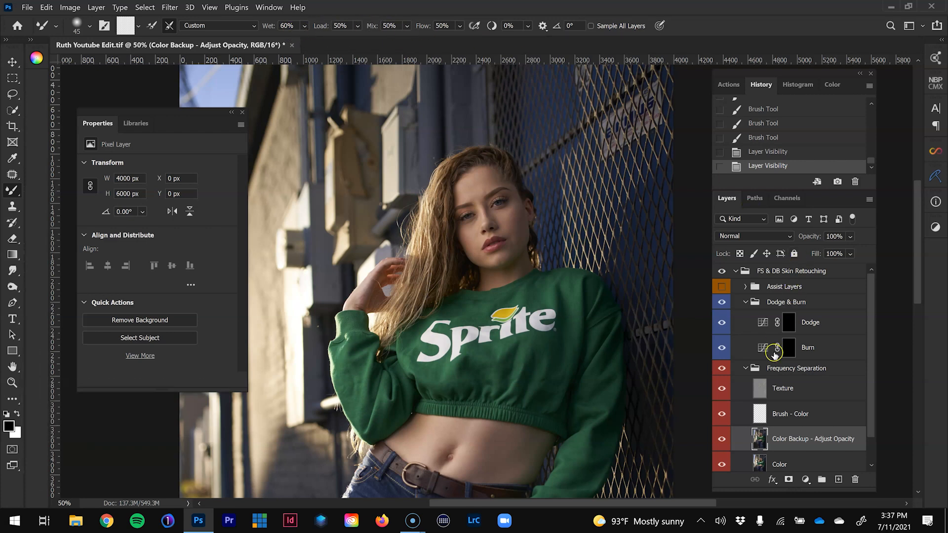
click(722, 286)
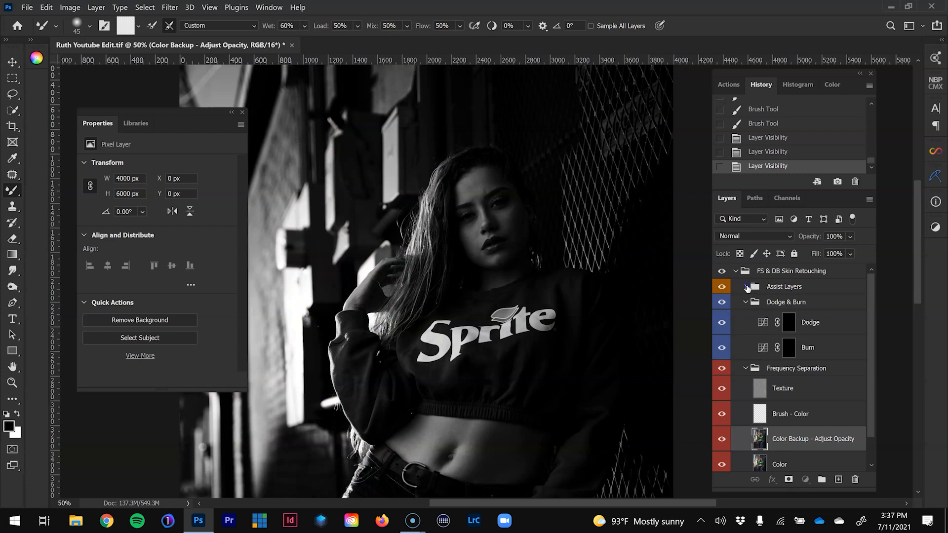
click(745, 287)
- Reset the Contrast Help Layer's curve and raise its midtones to input 118, output 153
click(749, 307)
click(190, 379)
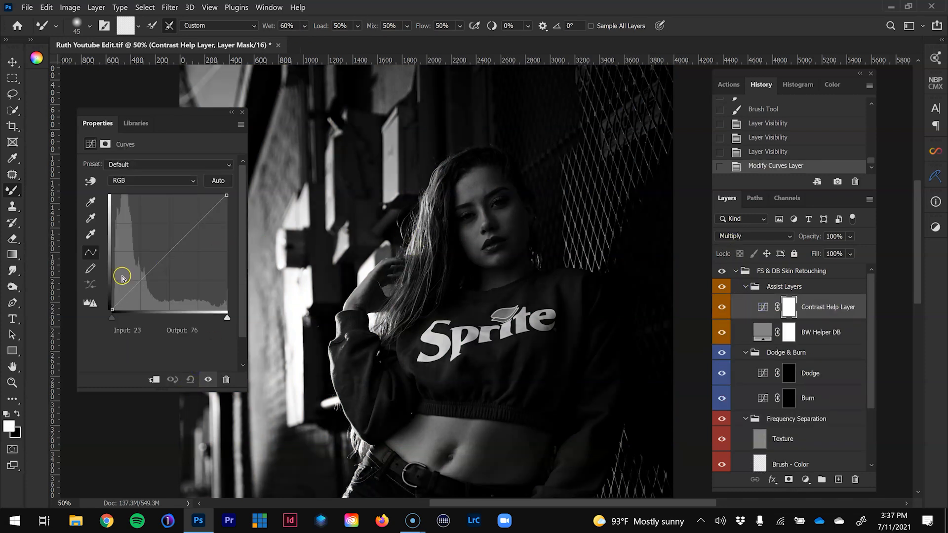
drag(165, 255, 165, 239)
- Toggle the Contrast Help Layer off and on to compare its effect on the black-and-white view
scroll(753, 430, down, 3)
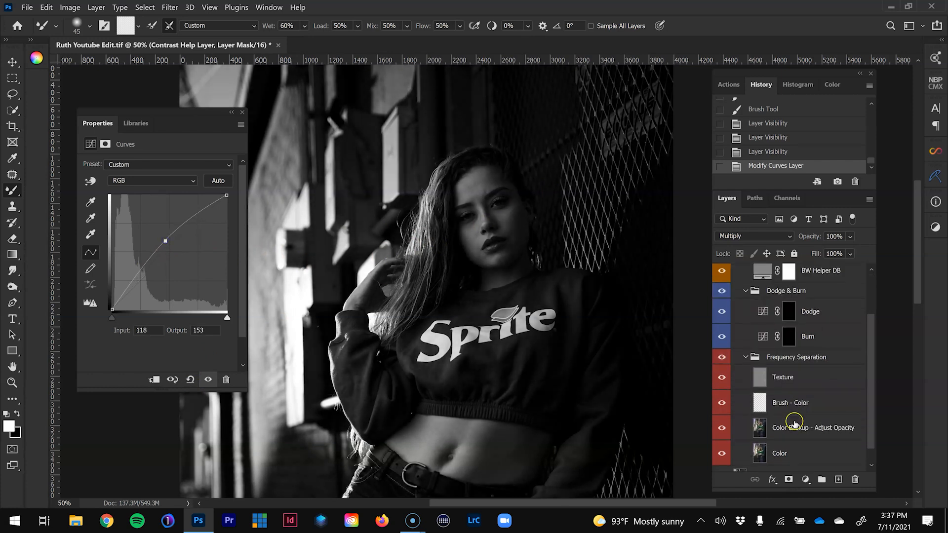
click(795, 429)
scroll(809, 350, up, 3)
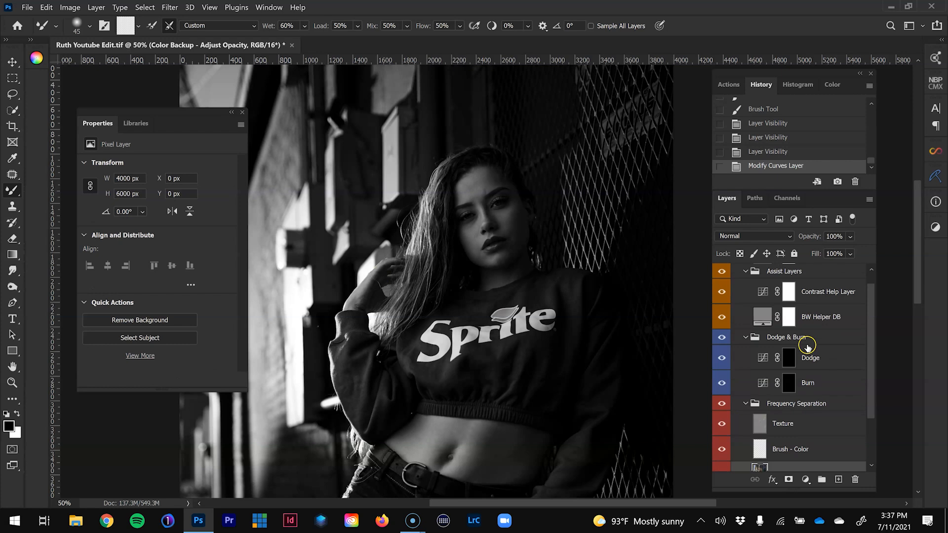
click(782, 282)
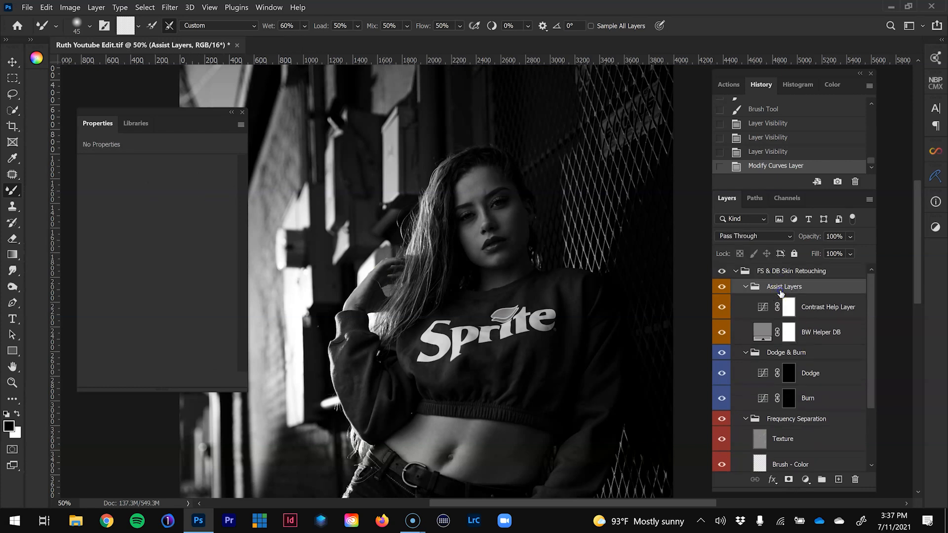
click(722, 309)
click(721, 310)
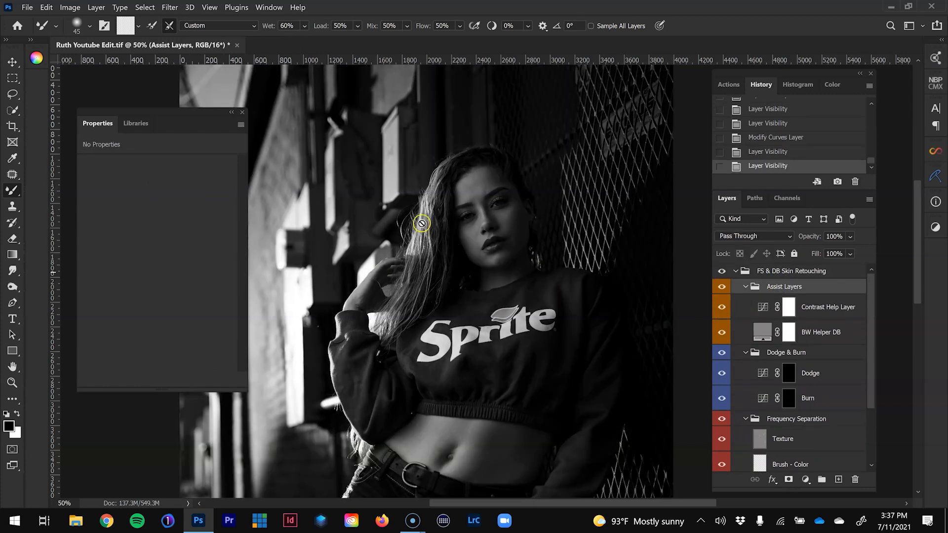
- Check the face and forehead for uneven tones, and activate the Mixer Brush on the Color Backup - Adjust Opacity layer
key(z)
drag(476, 221, 478, 215)
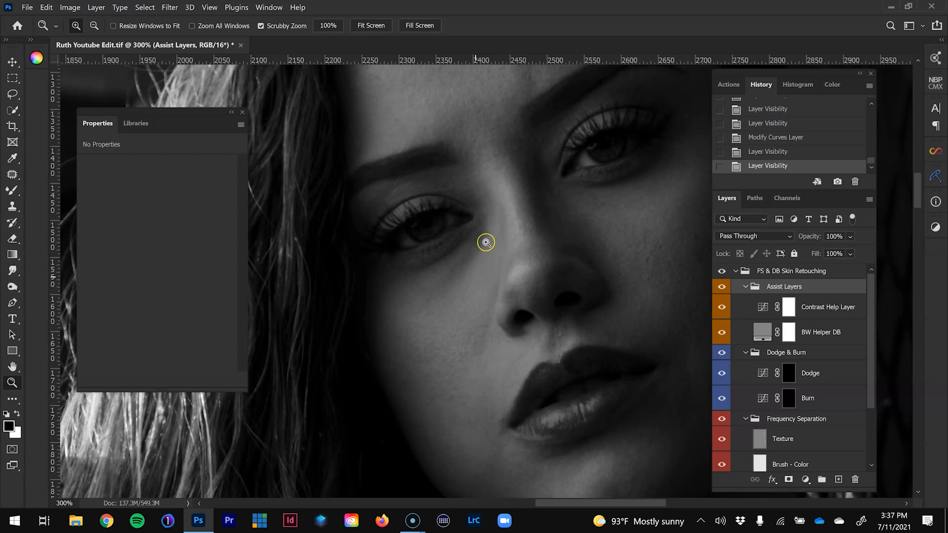
drag(505, 242, 452, 410)
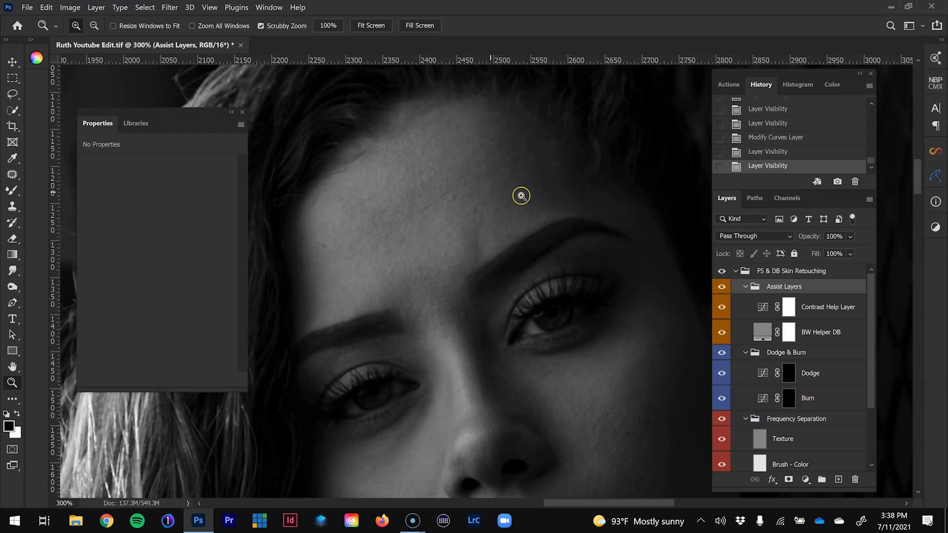
drag(425, 403, 454, 251)
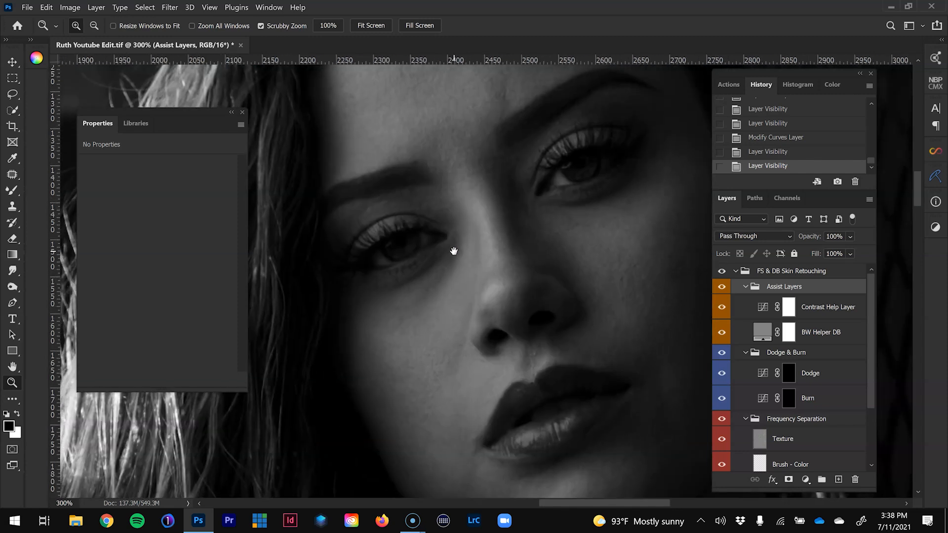
scroll(804, 416, down, 4)
click(798, 428)
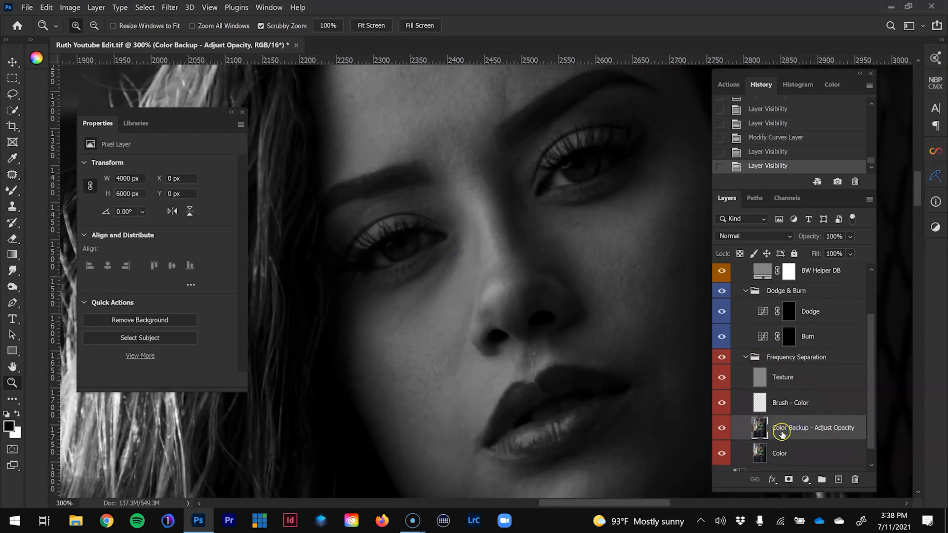
key(b)
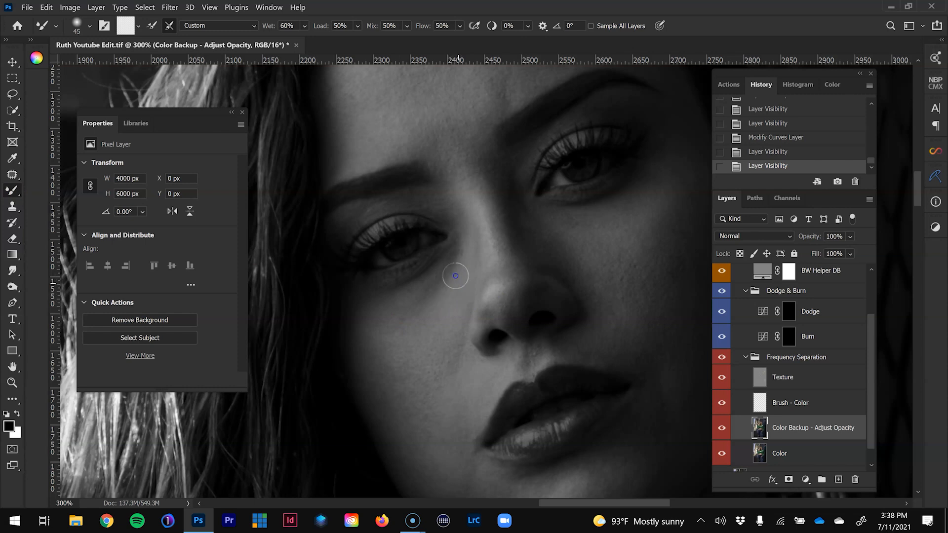
- Blend the dark tones between the eye and the nose with the Mixer Brush at size 45, undoing the first trial stroke
click(463, 276)
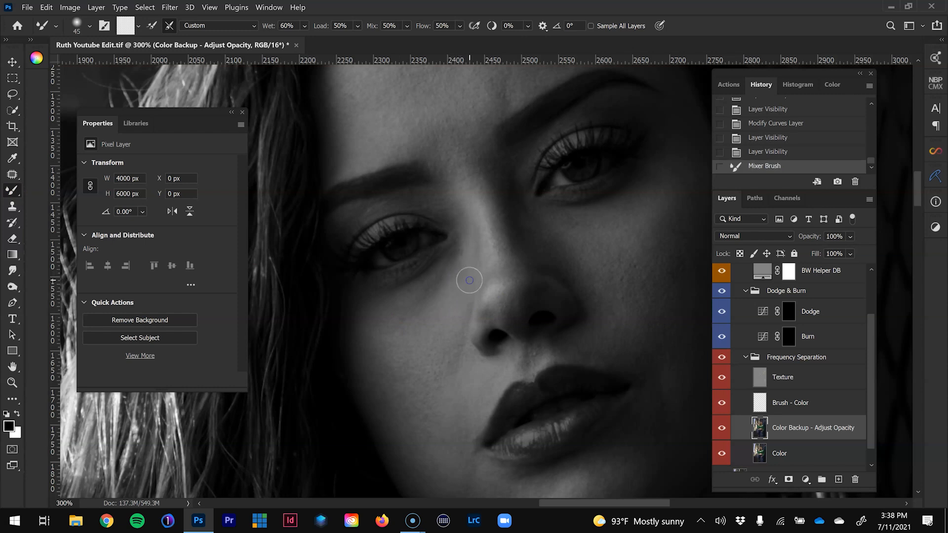
click(788, 154)
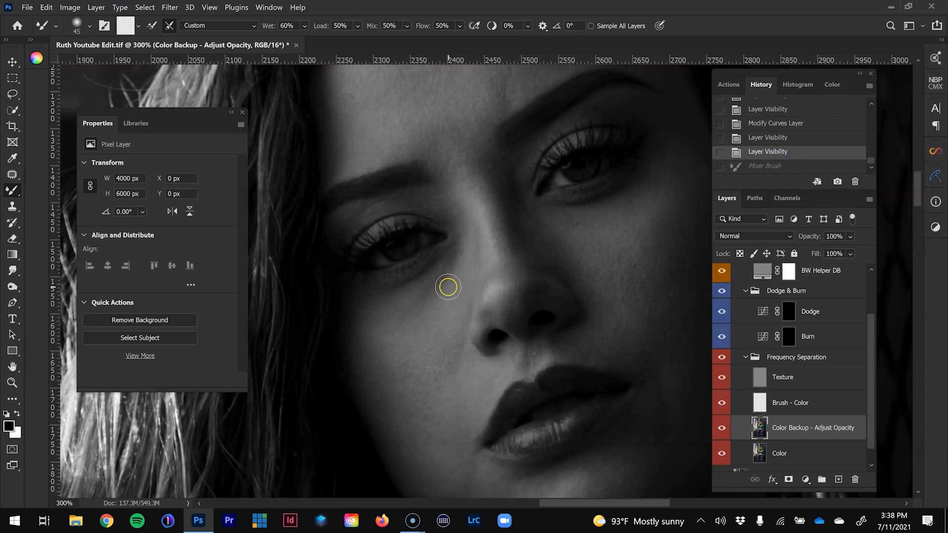
click(451, 265)
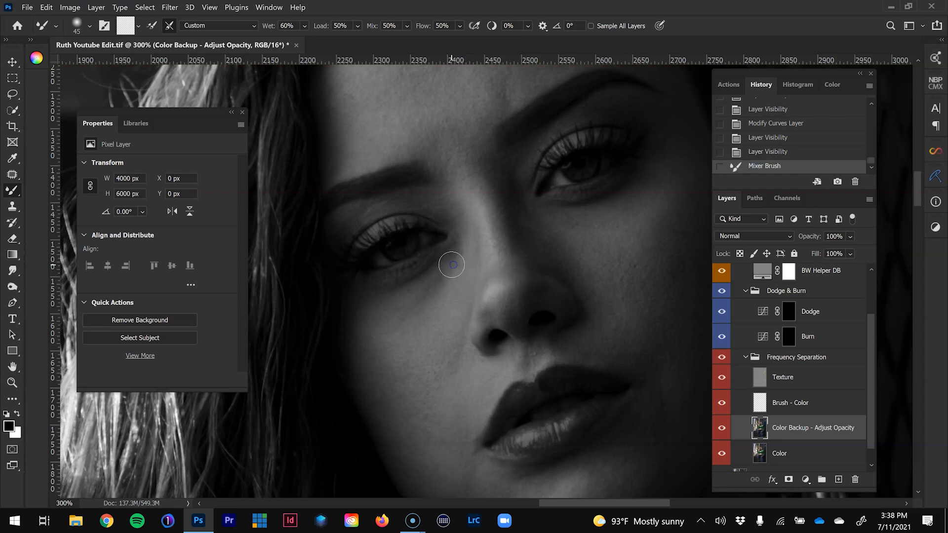
click(444, 279)
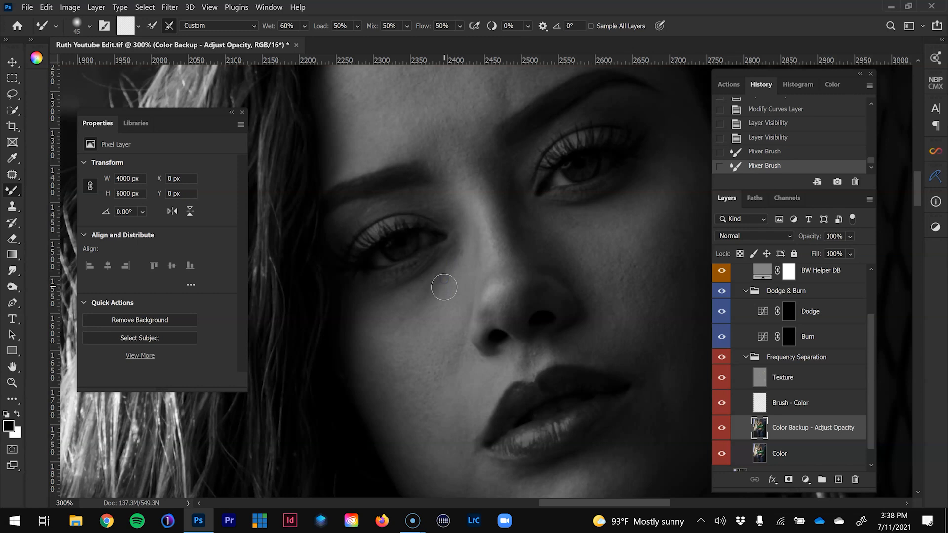
click(437, 287)
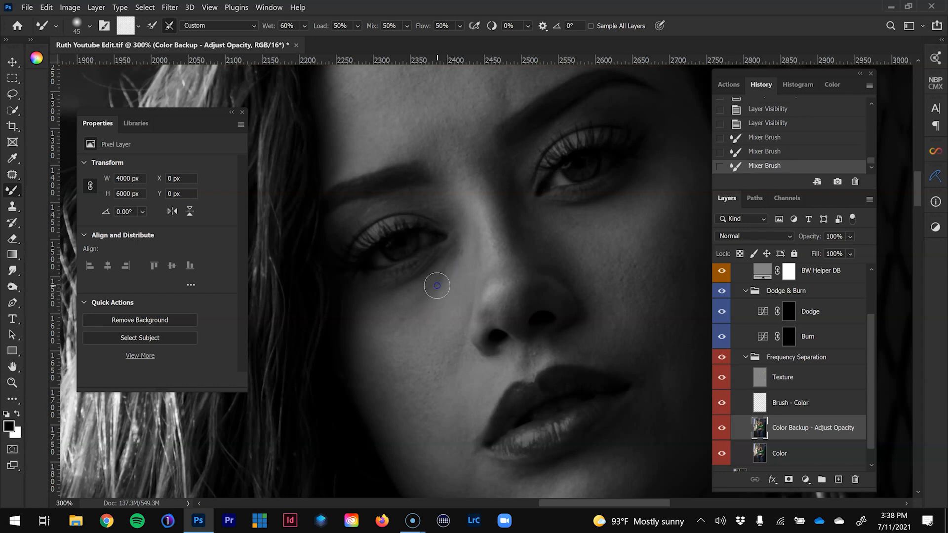
click(426, 302)
click(445, 307)
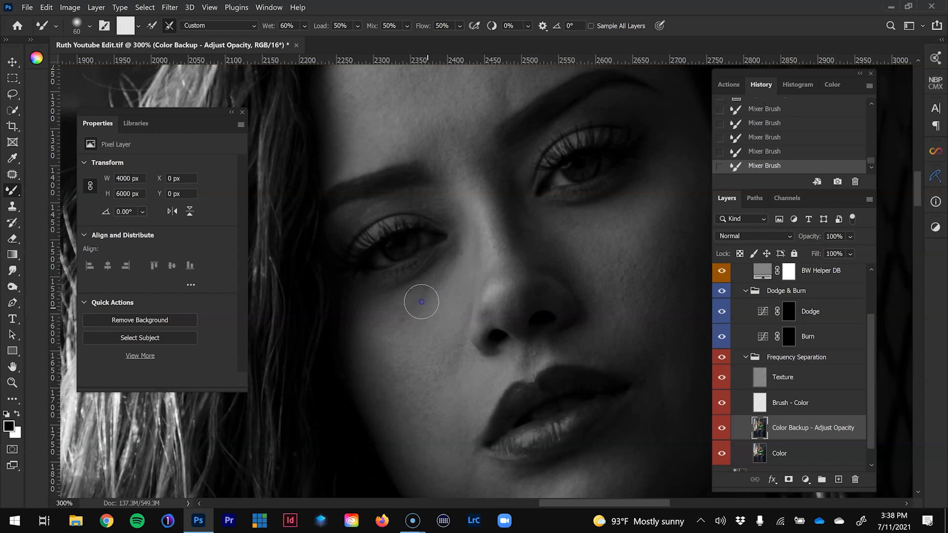
- Smooth the tones of the cheek below the eye with the Mixer Brush at size 60
click(404, 328)
click(395, 311)
drag(468, 299, 439, 307)
drag(437, 321, 405, 316)
- Toggle the Color Backup - Adjust Opacity layer's visibility to compare the cheek before and after blending
click(722, 429)
click(722, 429)
click(722, 432)
click(722, 431)
click(722, 431)
click(722, 431)
- Blend the uneven tones on the lower forehead above and between the eyebrows with the Mixer Brush
drag(572, 212, 577, 384)
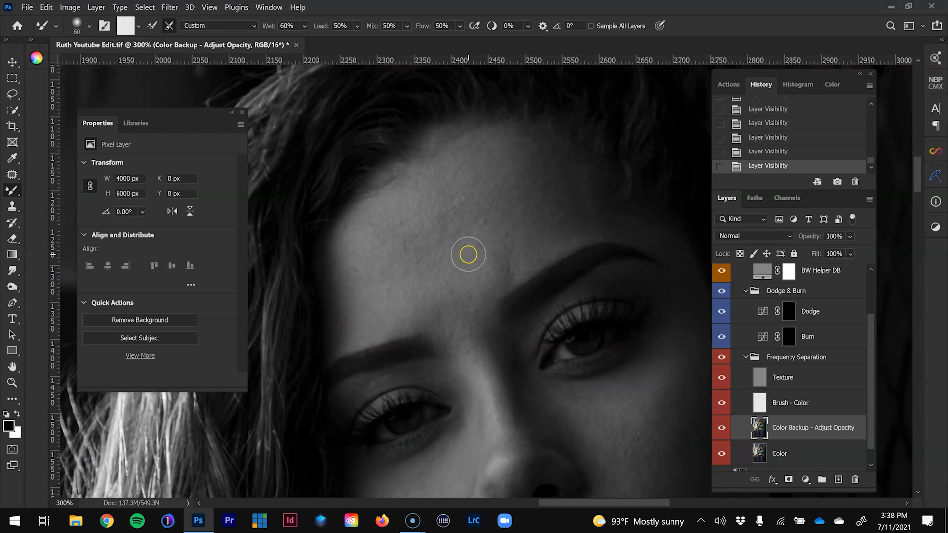
mouse_move(468, 254)
mouse_down()
mouse_move(443, 266)
mouse_move(470, 259)
mouse_up()
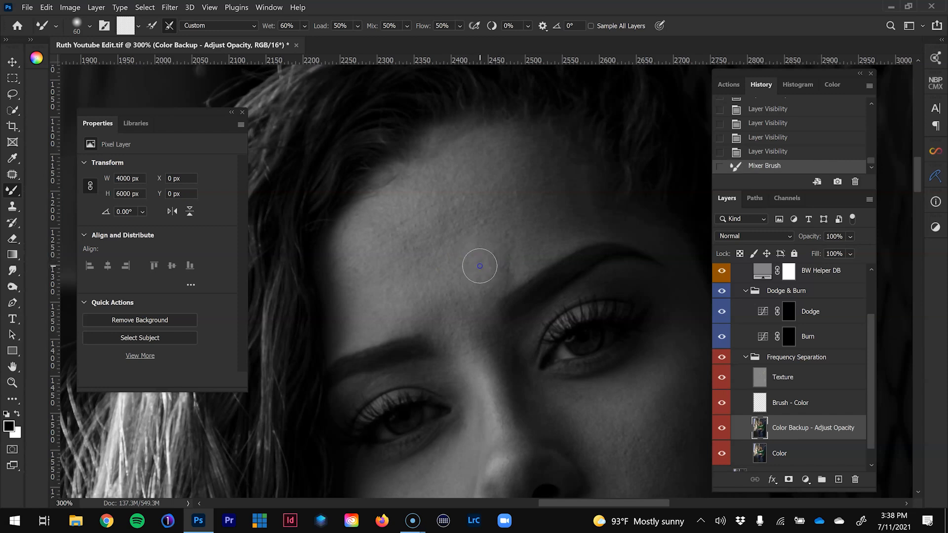
mouse_move(505, 268)
mouse_down()
mouse_move(472, 246)
mouse_move(482, 250)
mouse_move(481, 282)
mouse_move(487, 269)
mouse_move(503, 277)
mouse_up()
key(bracketright)
key(bracketright)
mouse_move(444, 277)
mouse_down()
mouse_move(450, 296)
mouse_move(414, 290)
mouse_move(424, 311)
mouse_up()
- Enlarge the Mixer Brush to 125 and smooth the broad tones across the middle and upper forehead
key(bracketright)
key(bracketright)
key(bracketright)
mouse_move(465, 216)
mouse_down()
mouse_move(509, 178)
mouse_move(499, 177)
mouse_move(509, 200)
mouse_up()
mouse_move(504, 162)
mouse_down()
mouse_move(482, 220)
mouse_move(543, 205)
mouse_move(493, 159)
mouse_move(517, 160)
mouse_up()
drag(493, 232, 516, 232)
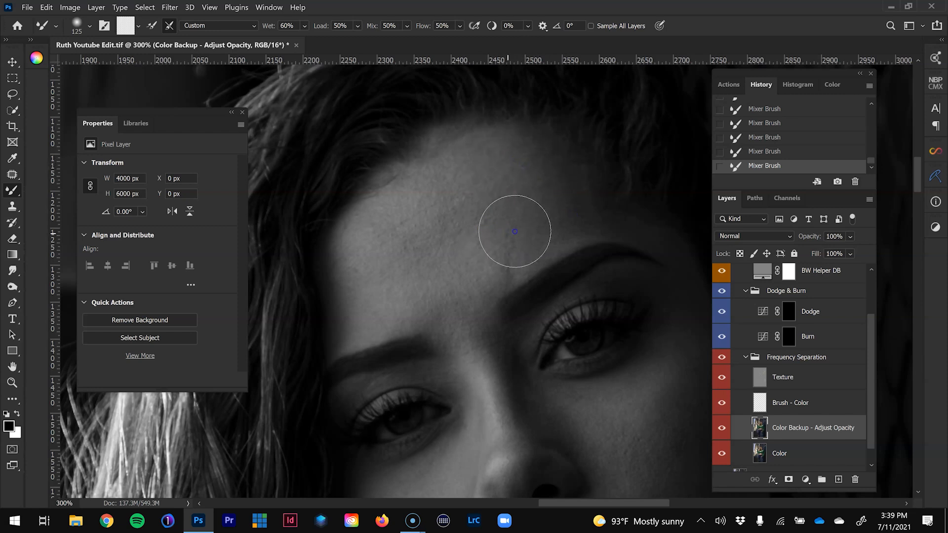
drag(564, 202, 561, 212)
- Blend the crease above the inner eyebrow with a smaller Mixer Brush, reducing the brush size to 40
key(bracketleft)
key(bracketleft)
key(bracketleft)
key(bracketleft)
drag(490, 249, 508, 254)
key(bracketleft)
key(bracketleft)
key(bracketleft)
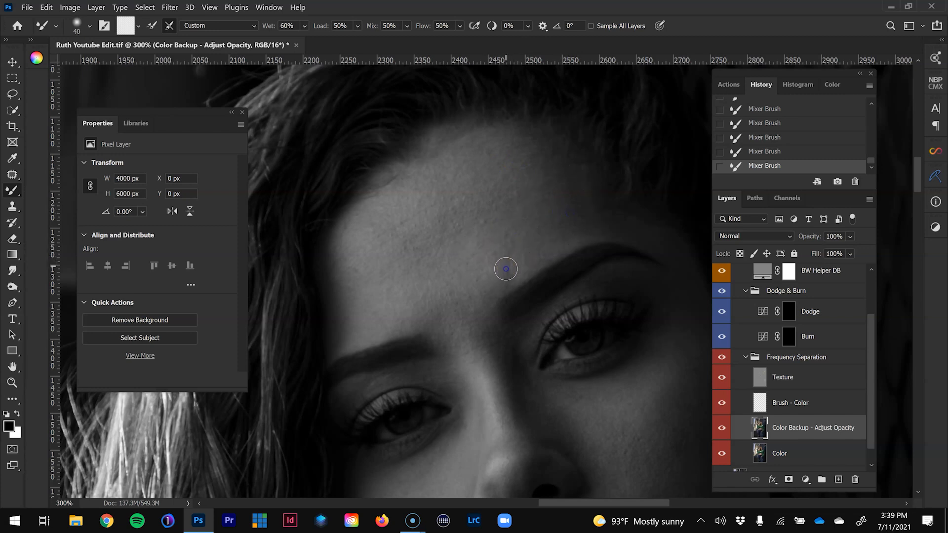
- Blend the tones of the chin and the area below the lips with the Mixer Brush at size 60
drag(592, 442, 552, 191)
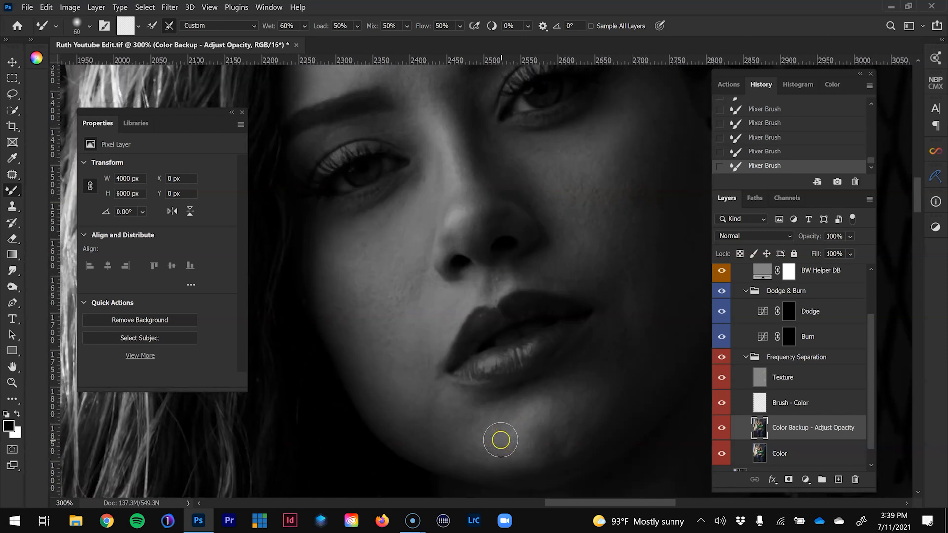
mouse_move(500, 440)
mouse_down()
mouse_move(540, 433)
mouse_move(527, 441)
mouse_move(547, 445)
mouse_move(558, 409)
mouse_up()
mouse_move(510, 438)
mouse_down()
mouse_move(505, 423)
mouse_move(456, 424)
mouse_up()
drag(415, 393, 413, 398)
drag(471, 402, 490, 403)
- Hide the Assist Layers group and return to the Mixer Brush over the face in full color
key(ctrl+minus)
key(ctrl+minus)
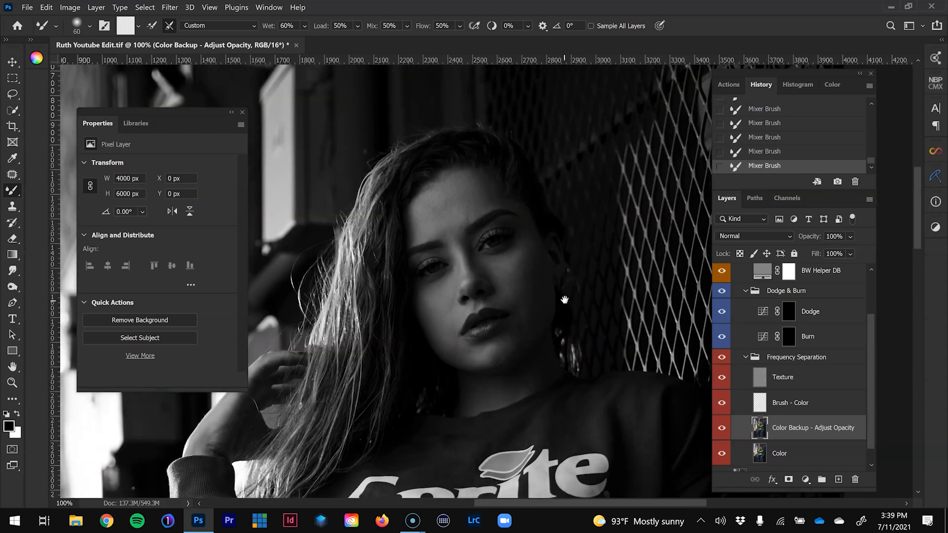
key(z)
click(581, 222)
scroll(723, 281, up, 2)
click(723, 281)
scroll(723, 281, down, 1)
key(b)
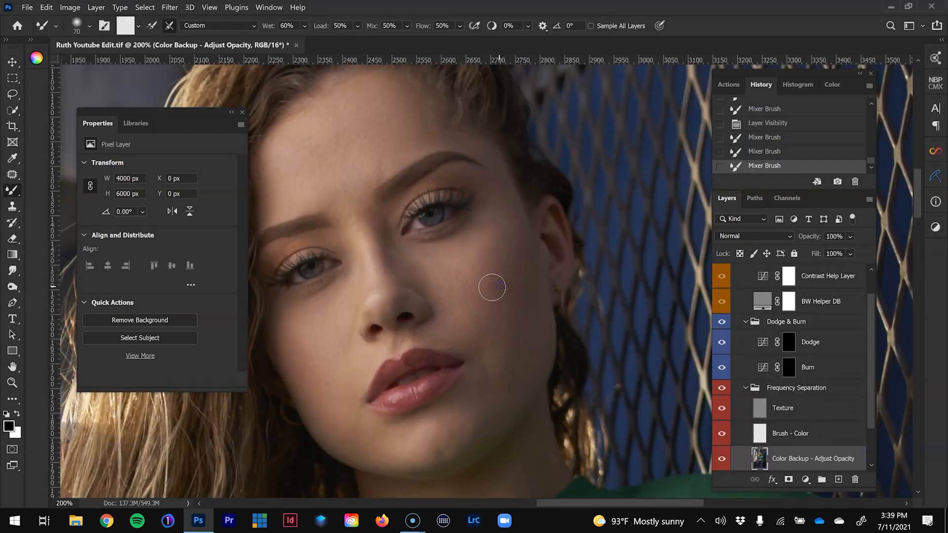
- Smooth the remaining uneven tones of the face with the Mixer Brush, varying the brush size between strokes
key(bracketleft)
key(bracketleft)
key(bracketright)
key(bracketright)
key(bracketright)
key(bracketleft)
key(bracketleft)
- Blend the skin tones of the bare midriff with the Mixer Brush enlarged to 175
key(ctrl+minus)
drag(508, 390, 523, 128)
drag(478, 394, 414, 282)
key(bracketright)
key(bracketright)
key(bracketright)
key(bracketright)
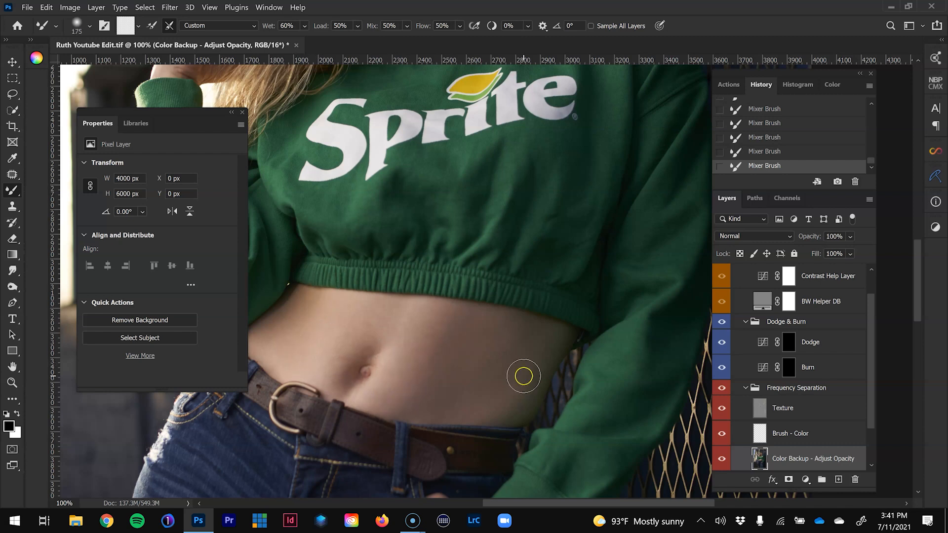
- Reduce the Mixer Brush to 80 and blend the skin tones on the hand at the jeans pocket
drag(521, 377, 505, 235)
key(z)
click(452, 381)
drag(506, 412, 470, 359)
key(b)
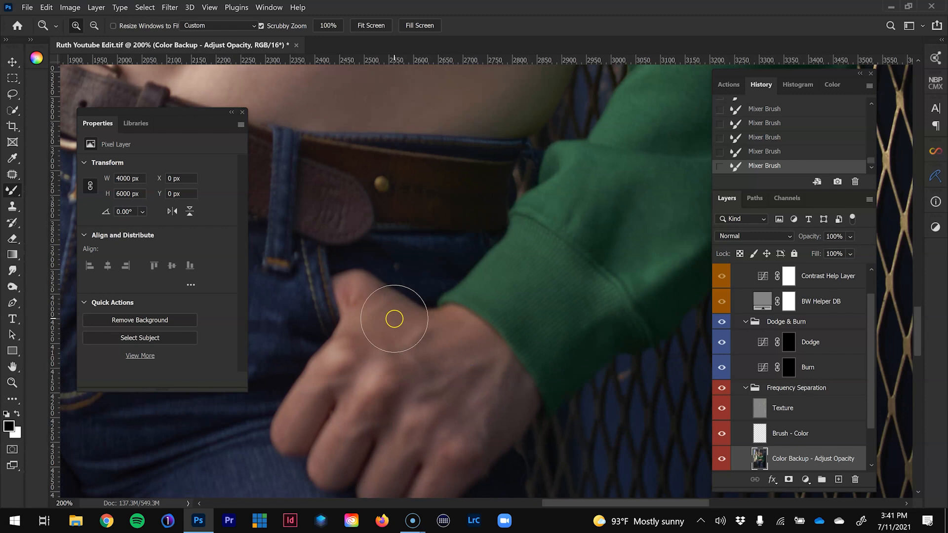
key(bracketleft)
key(bracketleft)
key(bracketleft)
key(bracketleft)
key(bracketleft)
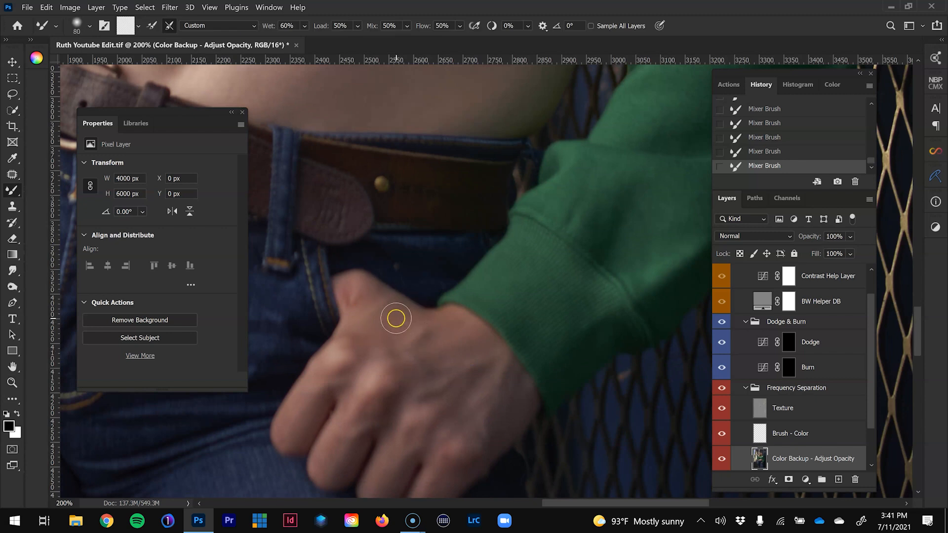
scroll(398, 318, down, 2)
scroll(440, 314, up, 2)
key(bracketright)
key(bracketleft)
mouse_move(428, 338)
mouse_down()
mouse_move(391, 324)
mouse_move(469, 347)
mouse_move(445, 349)
mouse_up()
- Enlarge the Mixer Brush to 100 and above and smooth the veins and shadows across the back of the hand
key(bracketright)
key(bracketright)
key(bracketright)
key(bracketleft)
key(bracketleft)
mouse_move(417, 356)
mouse_down()
mouse_move(405, 326)
mouse_move(388, 338)
mouse_up()
mouse_move(480, 346)
mouse_down()
mouse_move(504, 385)
mouse_move(480, 400)
mouse_up()
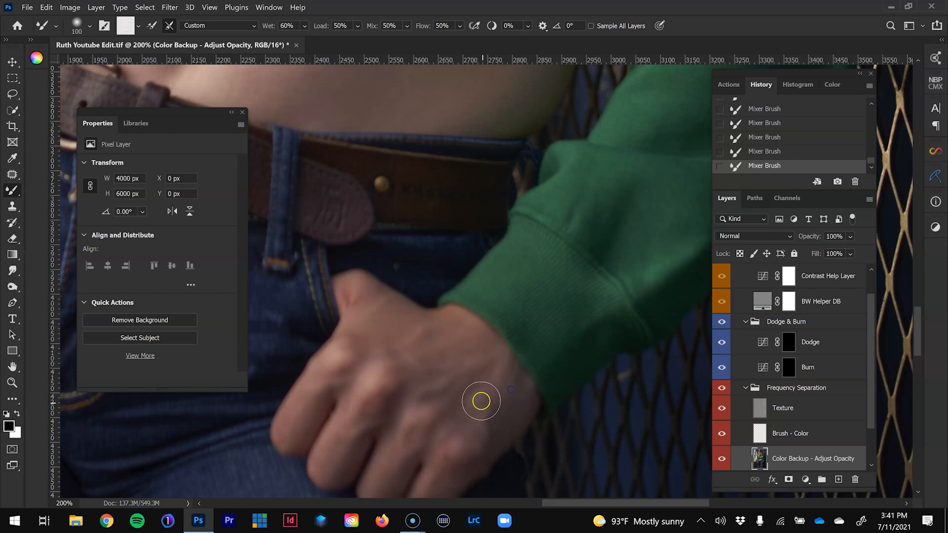
key(bracketright)
key(bracketright)
mouse_move(457, 371)
mouse_down()
mouse_move(422, 388)
mouse_move(424, 377)
mouse_move(435, 386)
mouse_move(474, 364)
mouse_up()
- Lasso the back of the hand, soften it with a Gaussian Blur of 9.0 pixels radius, and clear the selection
key(l)
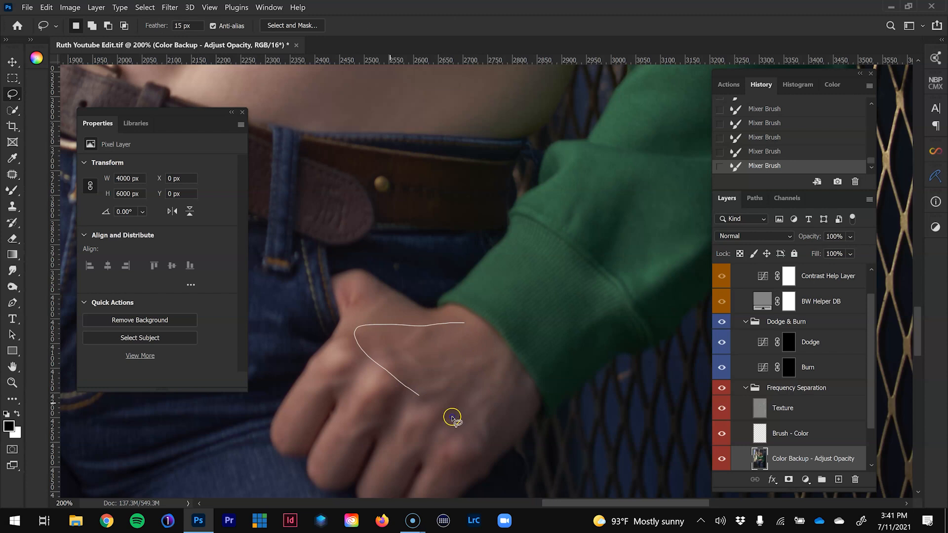
drag(501, 396, 510, 361)
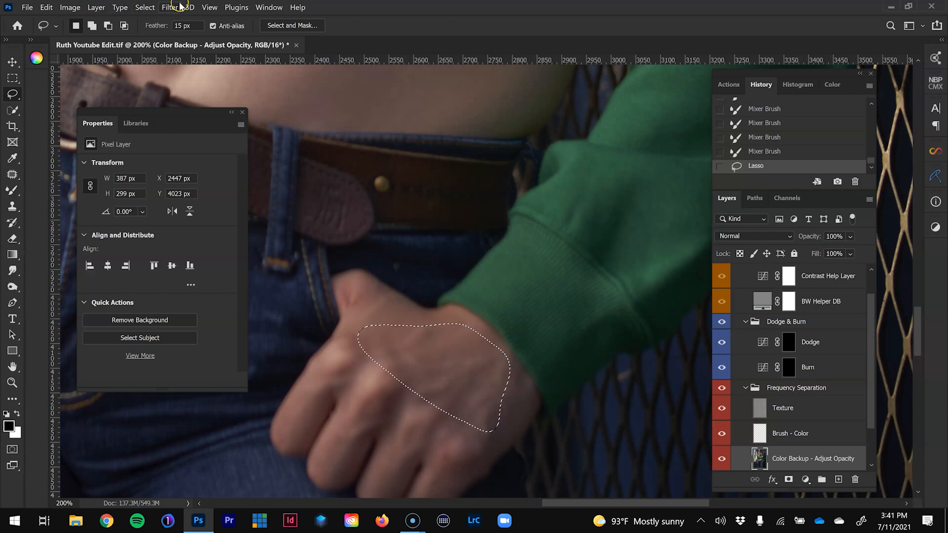
click(179, 7)
mouse_move(284, 146)
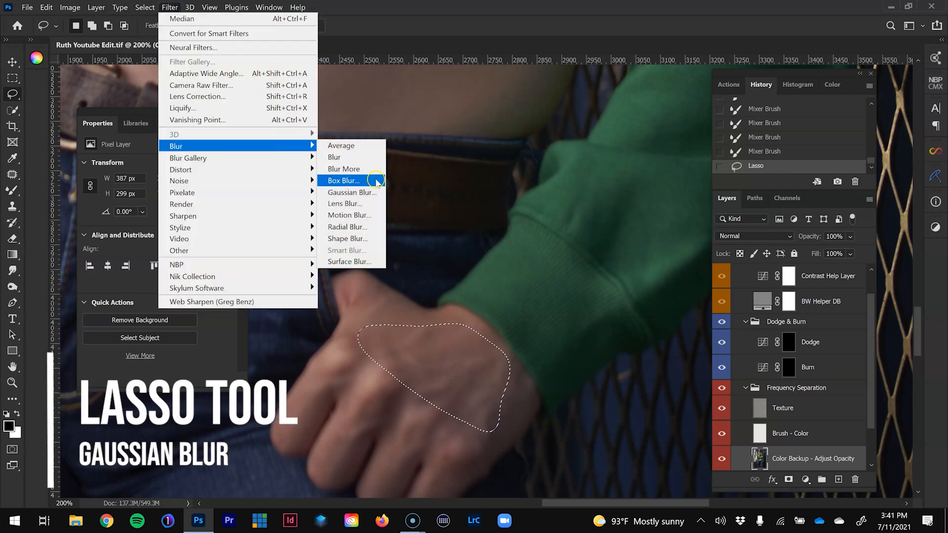
click(376, 193)
click(437, 280)
drag(438, 281, 426, 280)
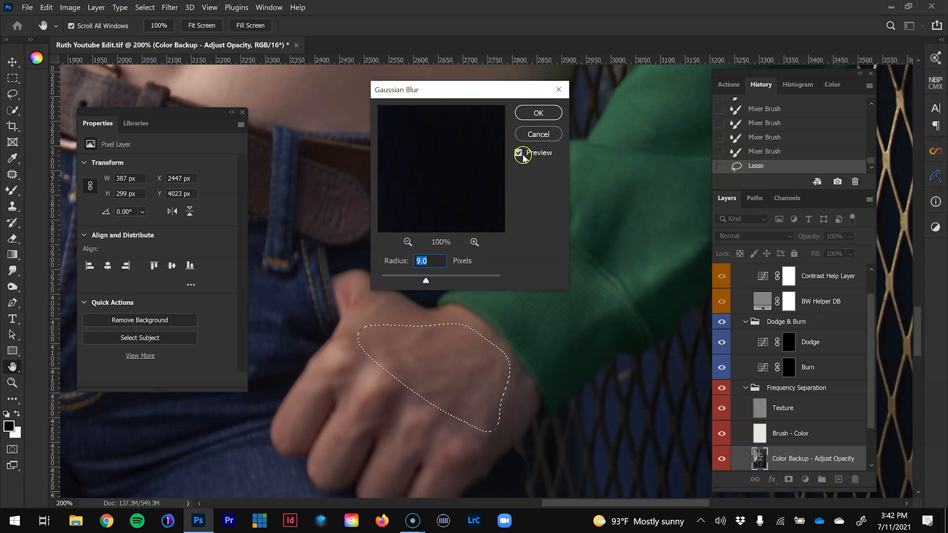
click(538, 113)
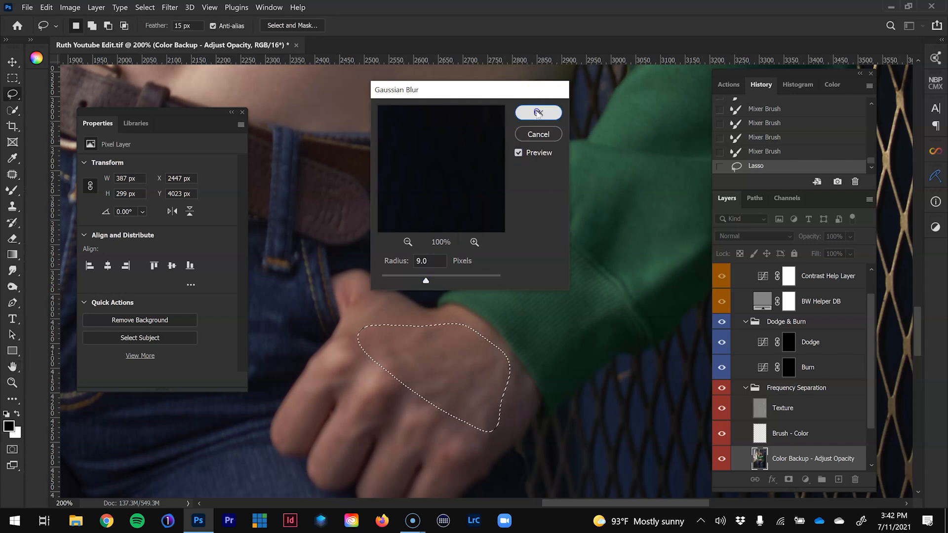
key(ctrl+d)
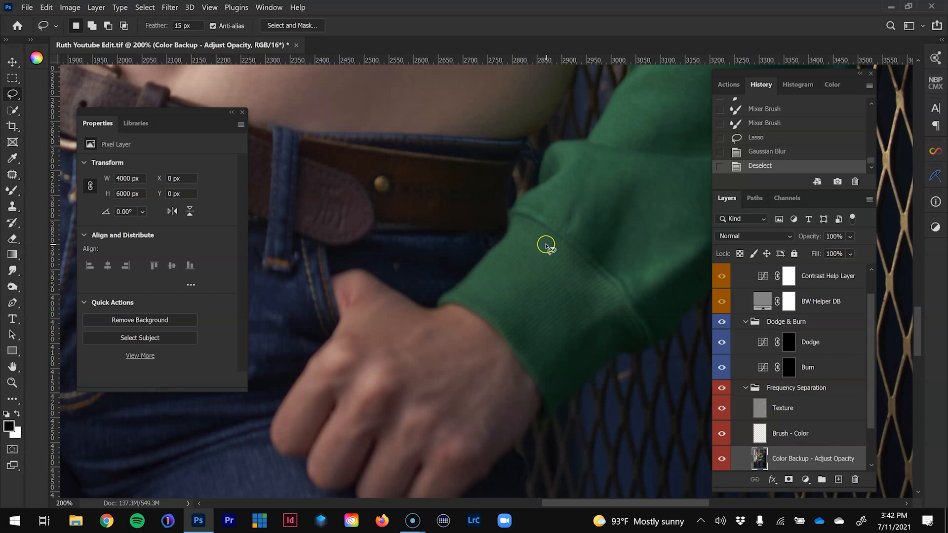
- Blend the sweatshirt folds below the Sprite lettering with the Mixer Brush and enlarge the brush to 150
key(ctrl+minus)
key(ctrl+minus)
key(ctrl+minus)
key(ctrl+minus)
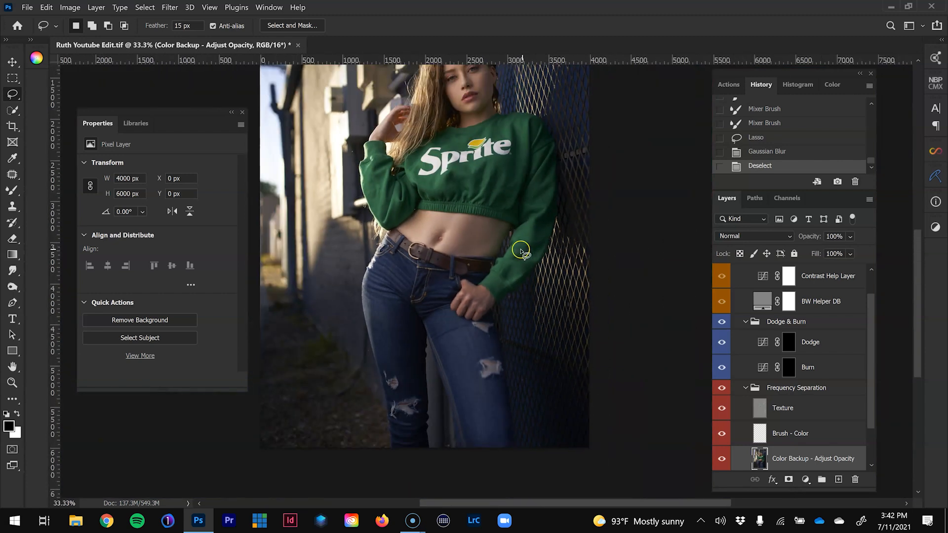
drag(440, 213, 454, 263)
key(z)
click(494, 201)
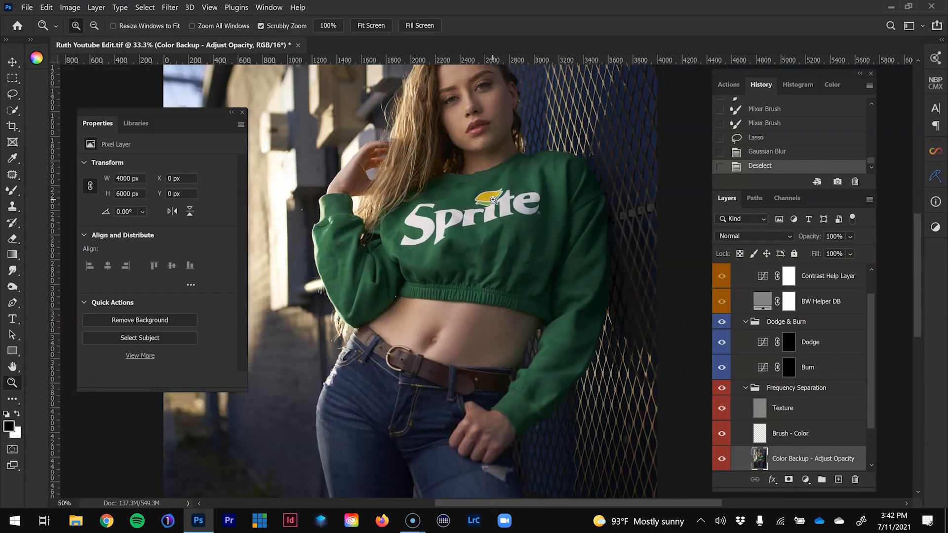
click(495, 203)
click(527, 269)
drag(547, 260, 566, 319)
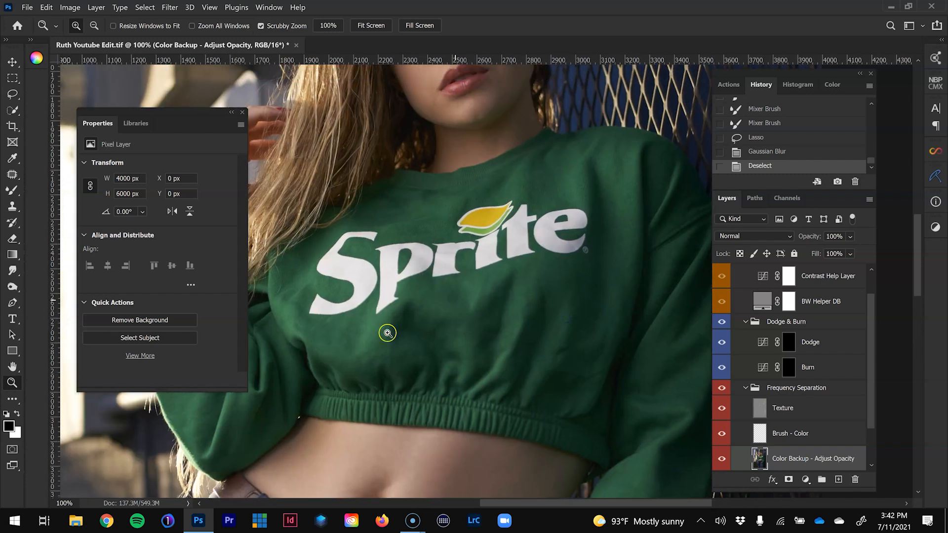
drag(387, 332, 418, 350)
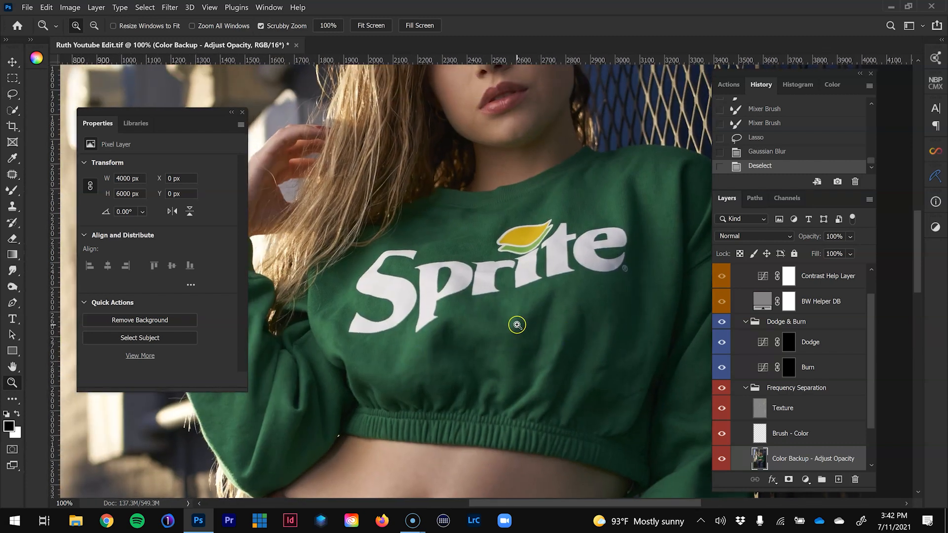
key(b)
key(bracketleft)
mouse_move(489, 317)
mouse_down()
mouse_move(514, 302)
mouse_move(482, 322)
mouse_up()
key(bracketright)
key(bracketright)
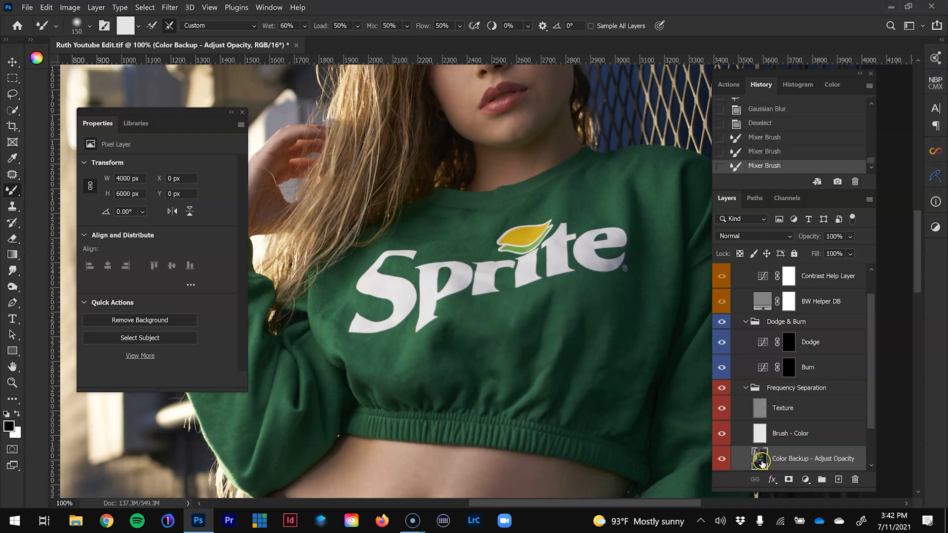
- Show only the Color Backup - Adjust Opacity layer and blend the folds under the end of the Sprite lettering
alt+click(721, 460)
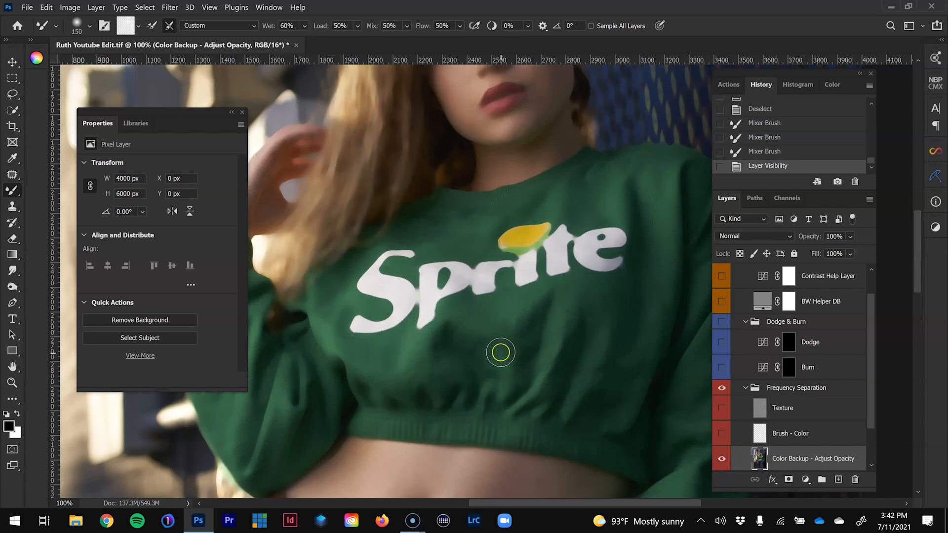
mouse_move(509, 309)
mouse_down()
mouse_move(506, 317)
mouse_move(520, 316)
mouse_move(508, 321)
mouse_move(517, 297)
mouse_up()
drag(525, 302, 534, 313)
mouse_move(531, 275)
mouse_down()
mouse_move(533, 311)
mouse_move(440, 281)
mouse_move(482, 294)
mouse_move(278, 328)
mouse_move(541, 355)
mouse_up()
- Step the history back to an earlier Mixer Brush stroke and make all layers visible again
click(778, 139)
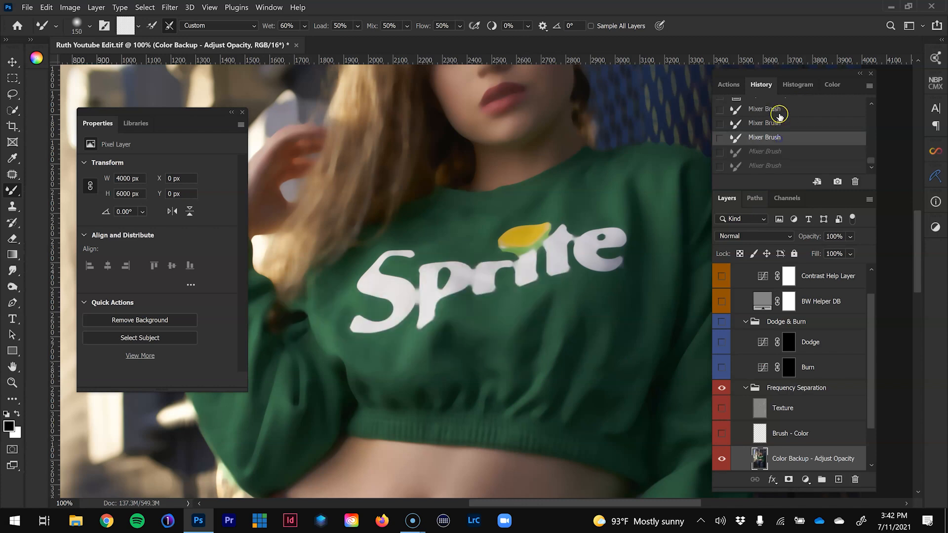
click(777, 109)
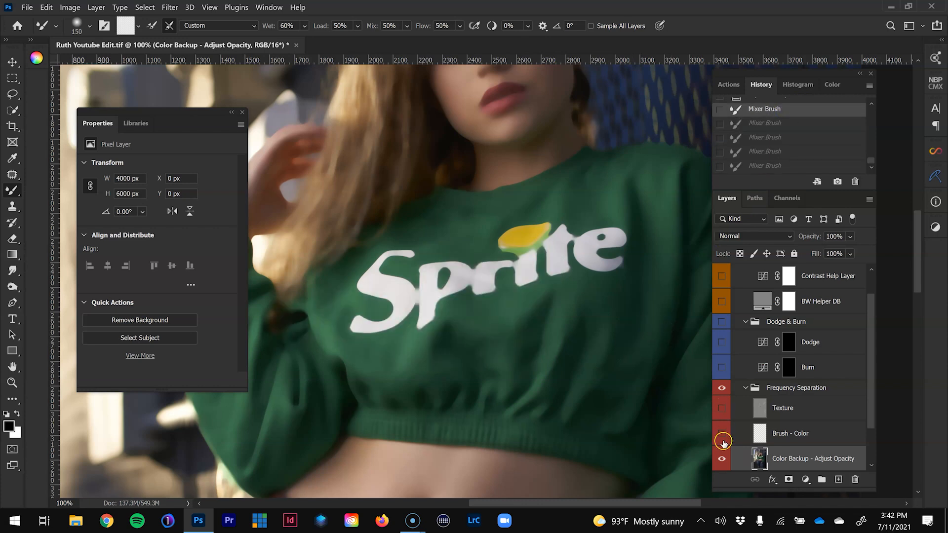
alt+click(721, 458)
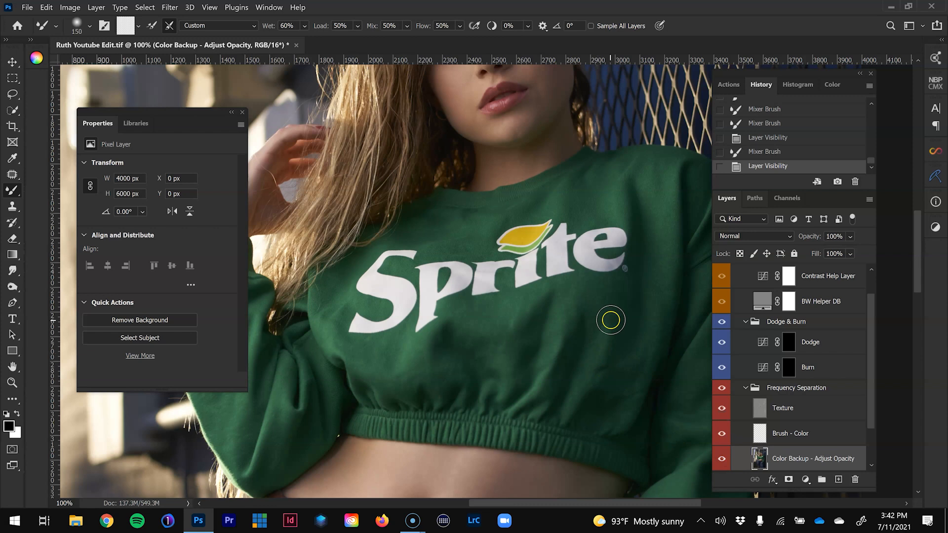
- Smooth the creases along the sweatshirt's side near the lowered arm with the Mixer Brush at sizes 150 and 100
drag(632, 316, 634, 378)
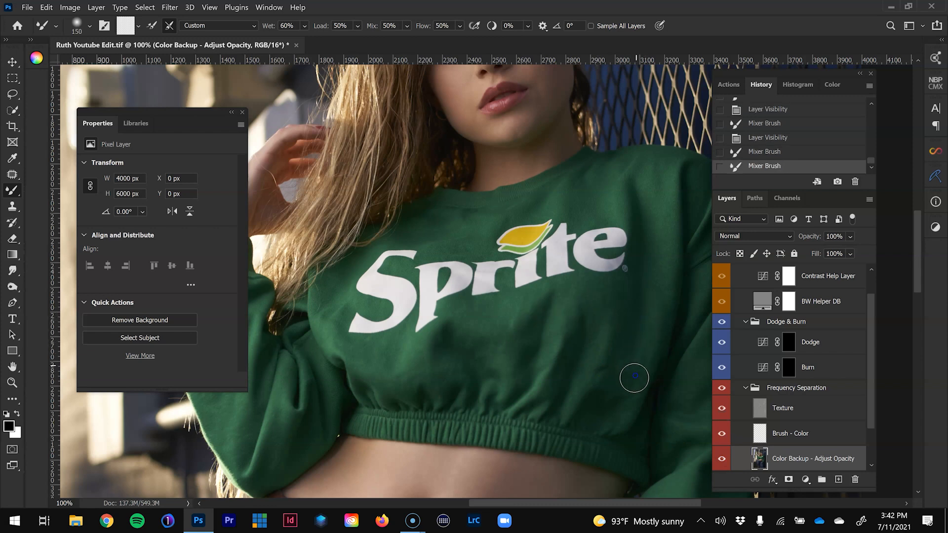
drag(630, 327, 621, 375)
key(bracketleft)
key(bracketleft)
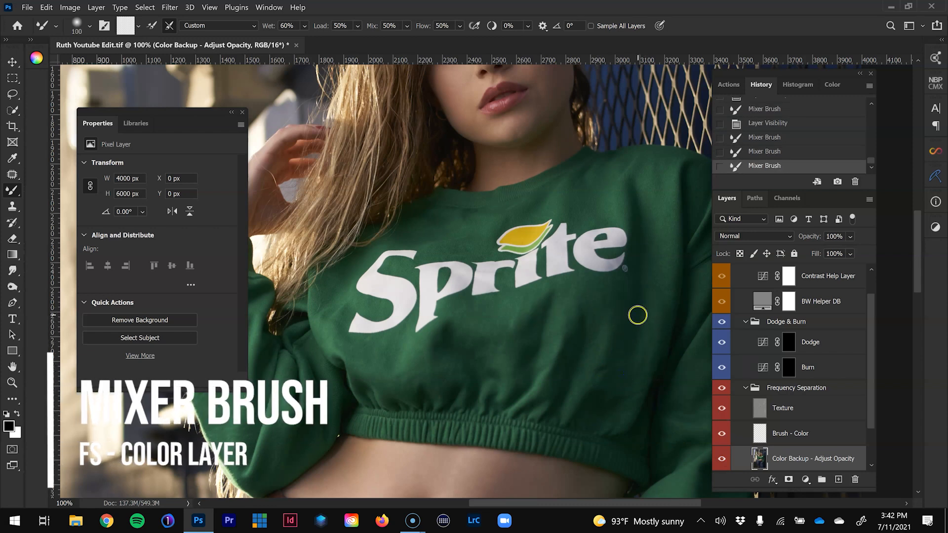
click(625, 359)
key(bracketright)
drag(656, 307, 656, 295)
key(bracketleft)
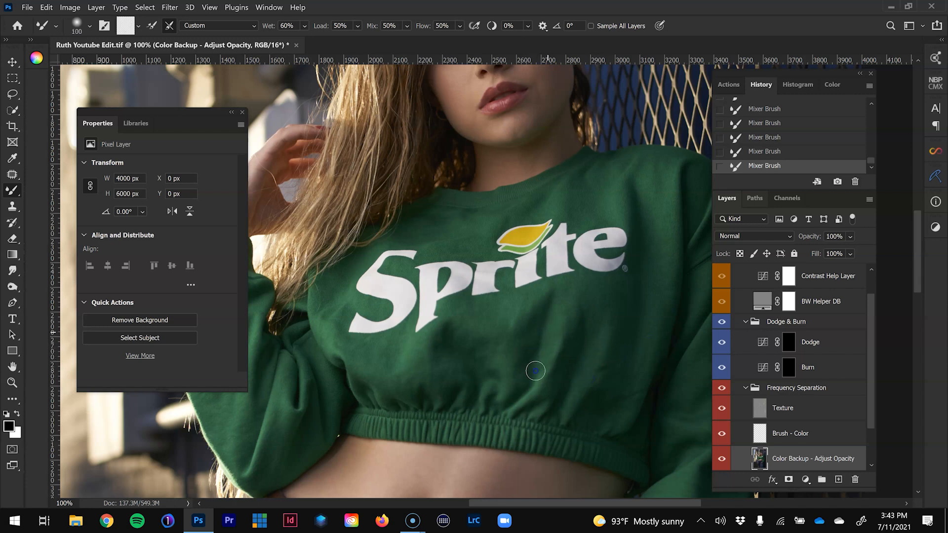
- Blend the remaining folds between the Sprite lettering and the elastic hem, ending with the Mixer Brush at 150
key(bracketright)
drag(404, 363, 400, 367)
mouse_move(414, 355)
mouse_down()
mouse_move(431, 366)
mouse_move(459, 341)
mouse_move(452, 355)
mouse_move(401, 383)
mouse_up()
mouse_move(457, 347)
mouse_down()
mouse_move(459, 334)
mouse_move(492, 352)
mouse_up()
drag(478, 247, 471, 256)
mouse_move(342, 309)
mouse_down()
mouse_move(373, 354)
mouse_move(448, 376)
mouse_up()
drag(473, 342, 499, 319)
key(bracketleft)
key(bracketleft)
key(bracketleft)
click(607, 365)
key(bracketright)
key(bracketright)
key(bracketright)
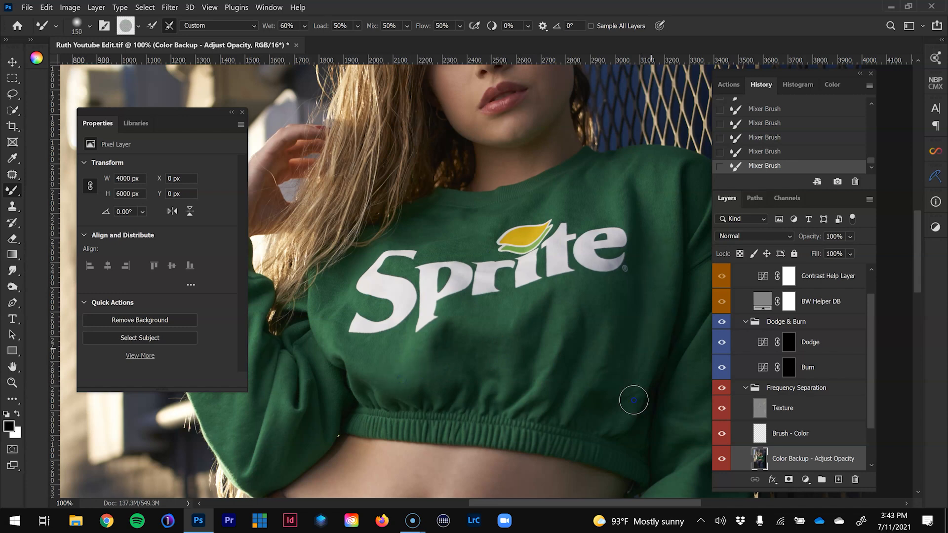
- Smooth the creases on the rest of the sweatshirt and the raised arm's sleeve with the Mixer Brush at 150
drag(651, 346, 560, 198)
key(ctrl+minus)
drag(523, 333, 513, 367)
drag(445, 257, 523, 377)
drag(296, 341, 310, 364)
mouse_move(311, 353)
mouse_down()
mouse_move(294, 335)
mouse_move(347, 391)
mouse_up()
- Toggle the visibility of the Color Backup - Adjust Opacity layer to compare the image before and after the blending
click(723, 462)
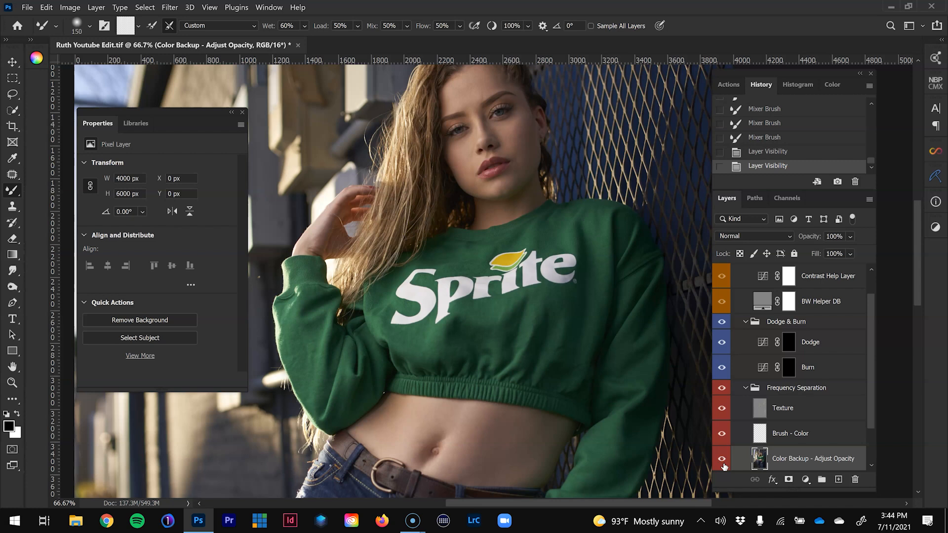
key(ctrl+minus)
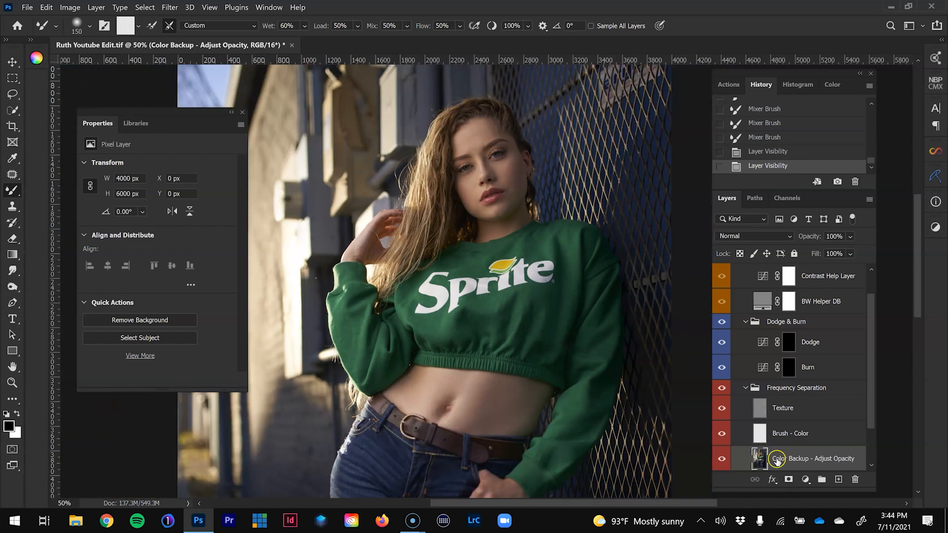
key(ctrl+minus)
key(ctrl+plus)
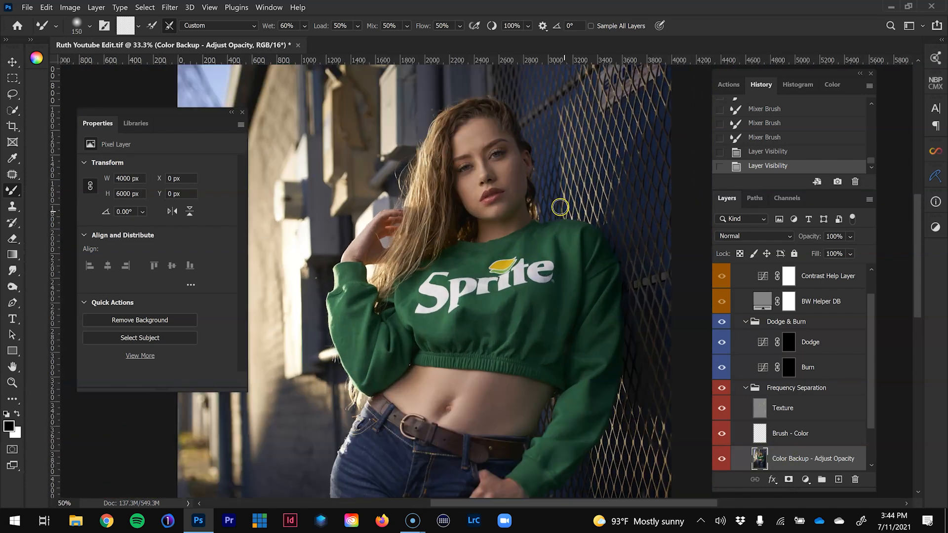
drag(526, 303, 510, 324)
key(z)
click(491, 330)
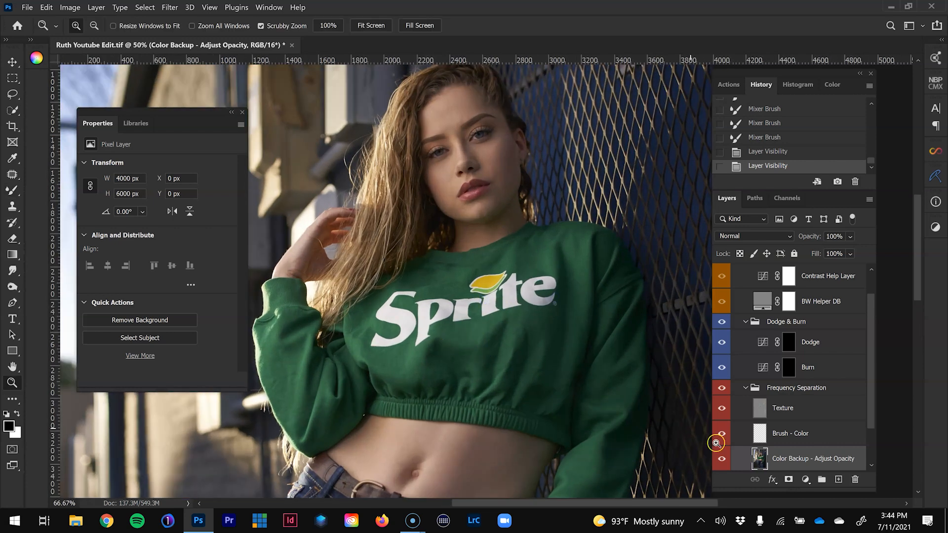
click(720, 459)
click(719, 460)
click(720, 459)
click(719, 460)
click(720, 460)
click(722, 459)
click(722, 459)
- On the Texture layer, clone clean fabric over the crease lines beside the sweatshirt's side with a size 50 Clone Stamp
click(802, 410)
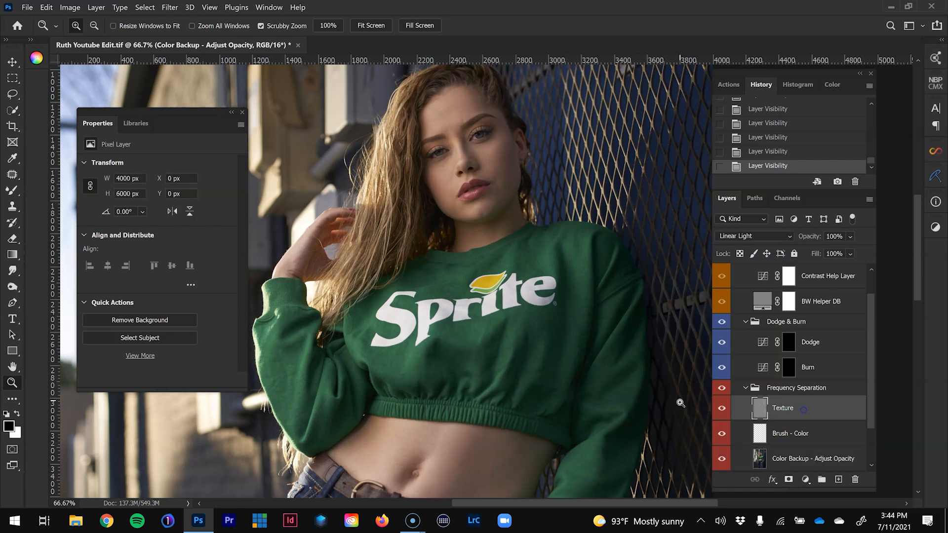
click(560, 374)
click(559, 373)
key(s)
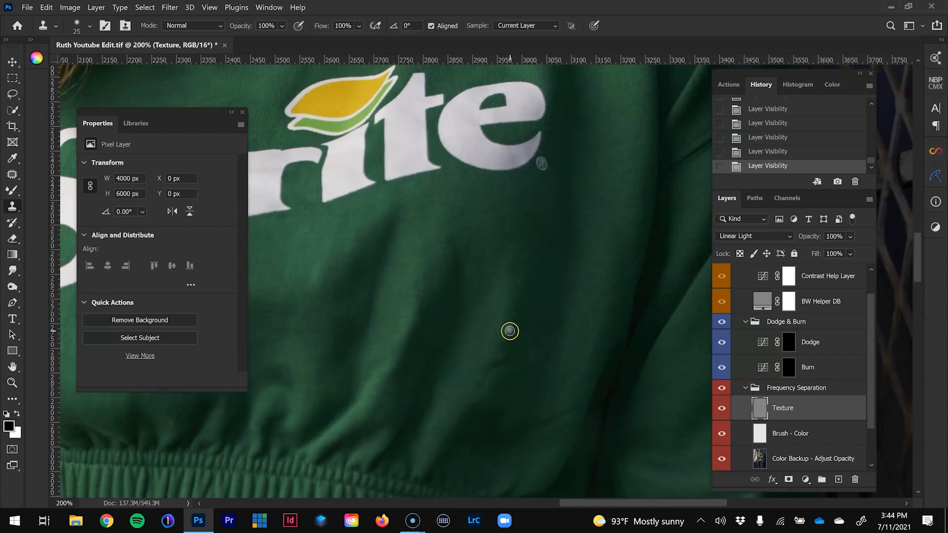
key(bracketright)
key(bracketright)
key(bracketright)
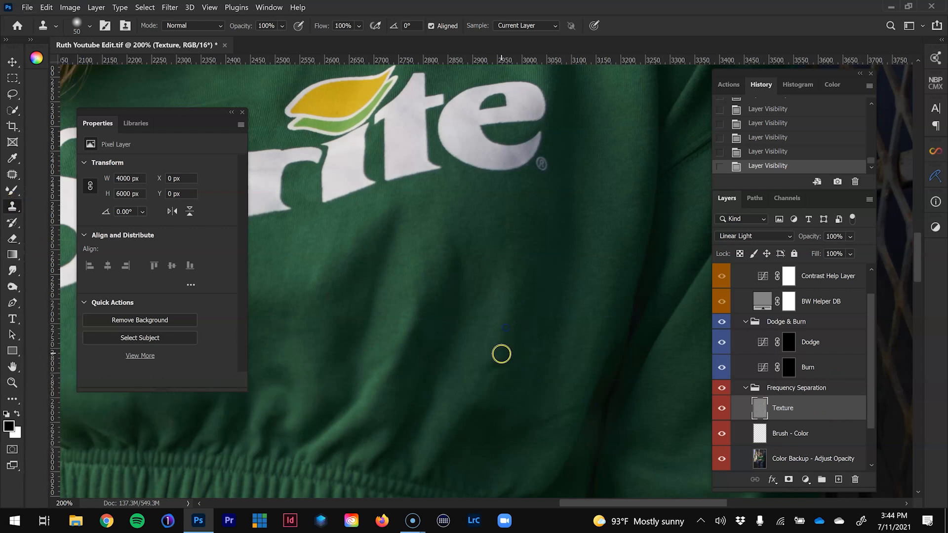
click(497, 368)
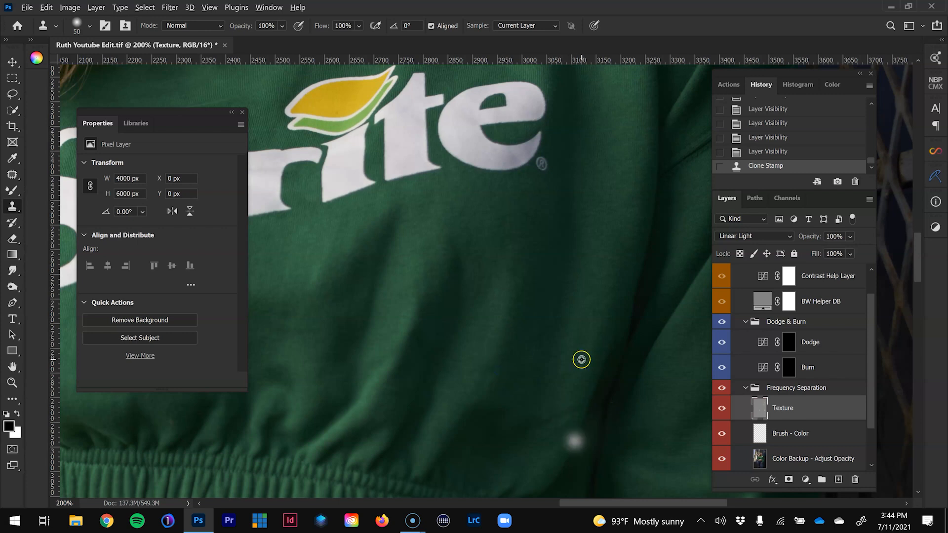
click(554, 419)
- Clone clean fabric texture over the crease lines below the middle of the Sprite lettering
drag(419, 427, 617, 425)
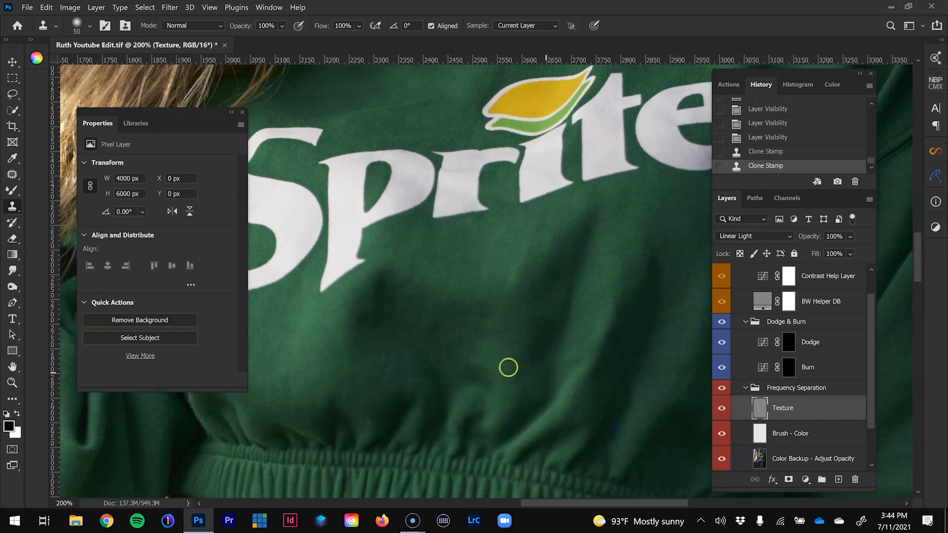
click(492, 398)
click(463, 331)
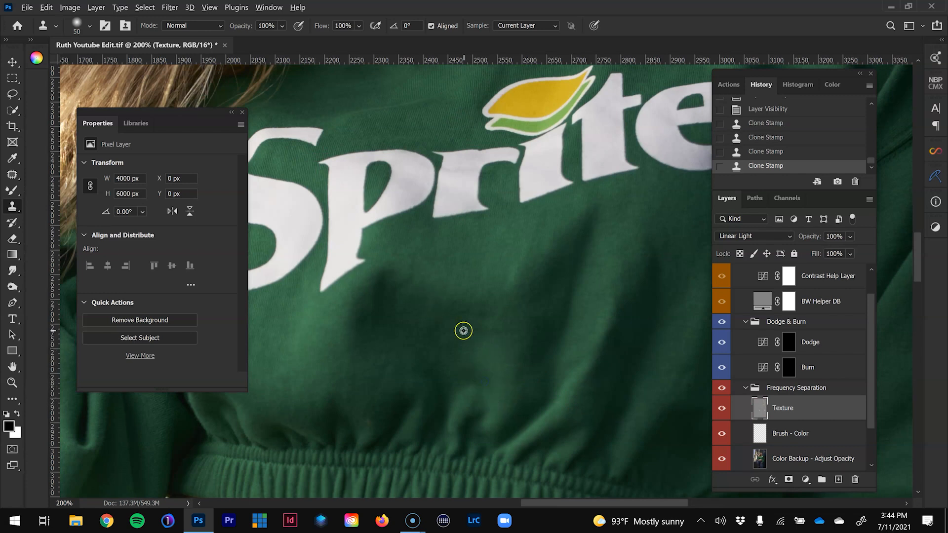
alt+click(445, 331)
click(487, 330)
alt+click(502, 365)
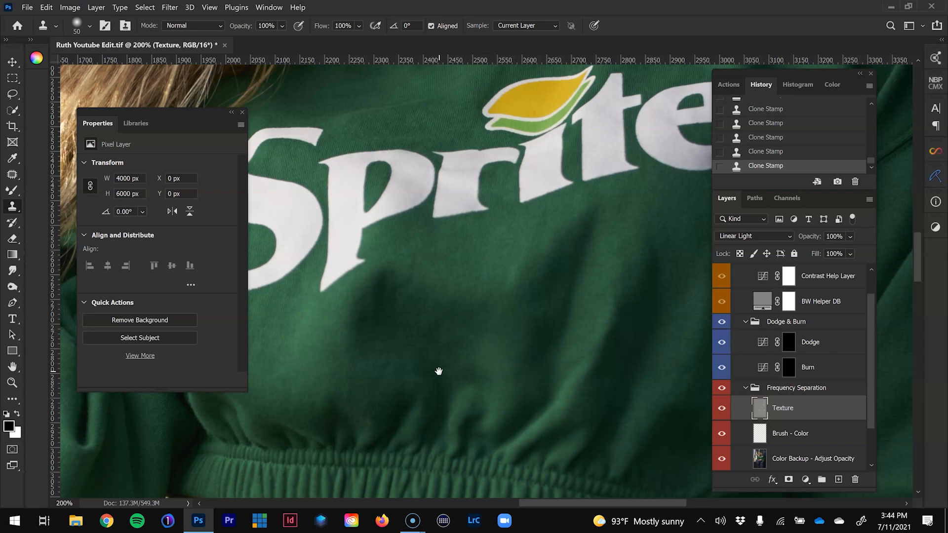
- Resample the fabric and clone out the leftover crease texture below the first letters of the Sprite logo
drag(438, 371, 481, 392)
alt+click(386, 362)
drag(434, 358, 525, 328)
alt+click(429, 385)
key(ctrl+minus)
key(ctrl+minus)
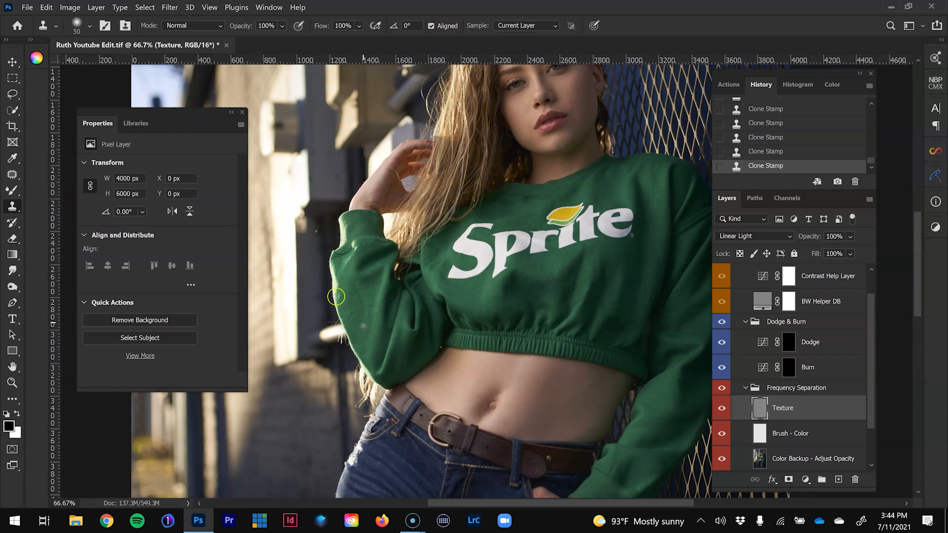
- Examine the sleeve, the fabric below the Sprite lettering and the hem up close for leftover crease texture
drag(572, 377, 524, 383)
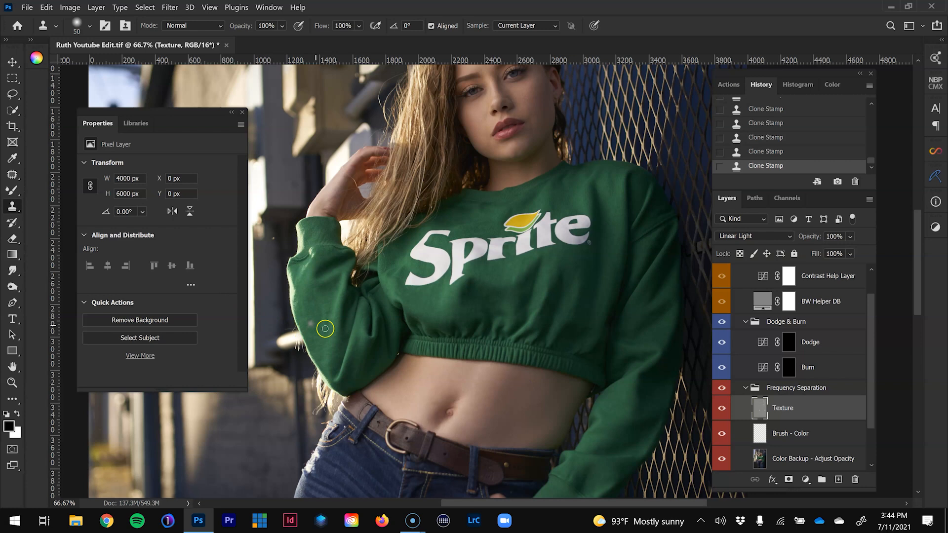
drag(414, 347, 440, 380)
key(z)
click(346, 355)
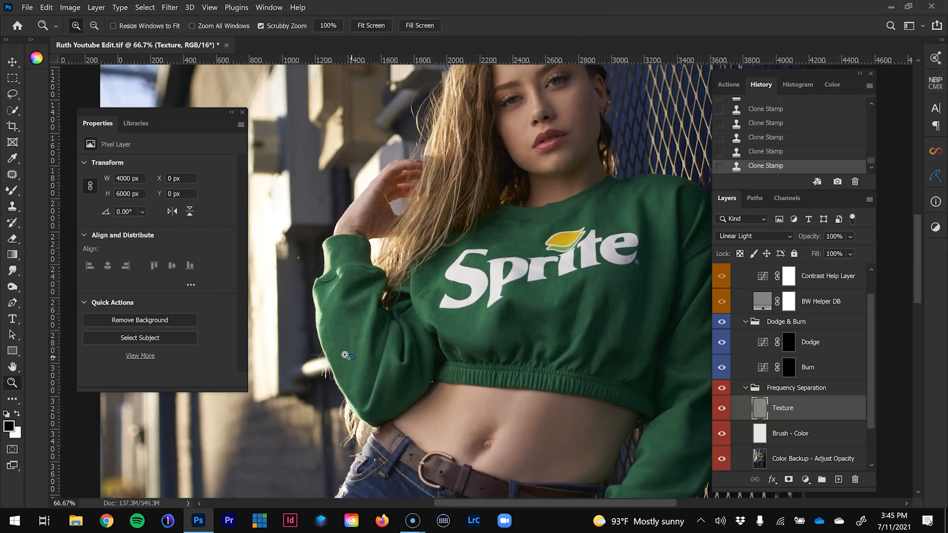
click(337, 338)
key(s)
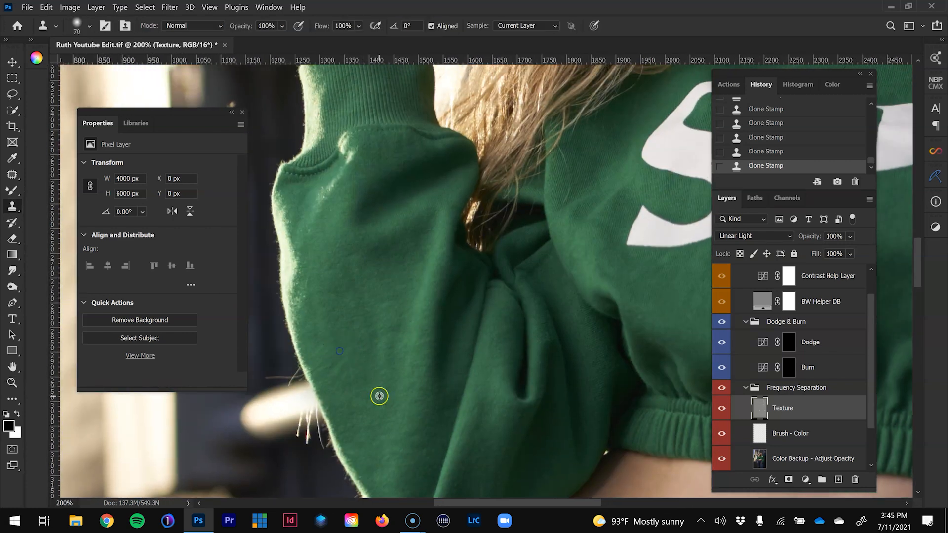
drag(681, 210, 383, 282)
drag(582, 413, 555, 319)
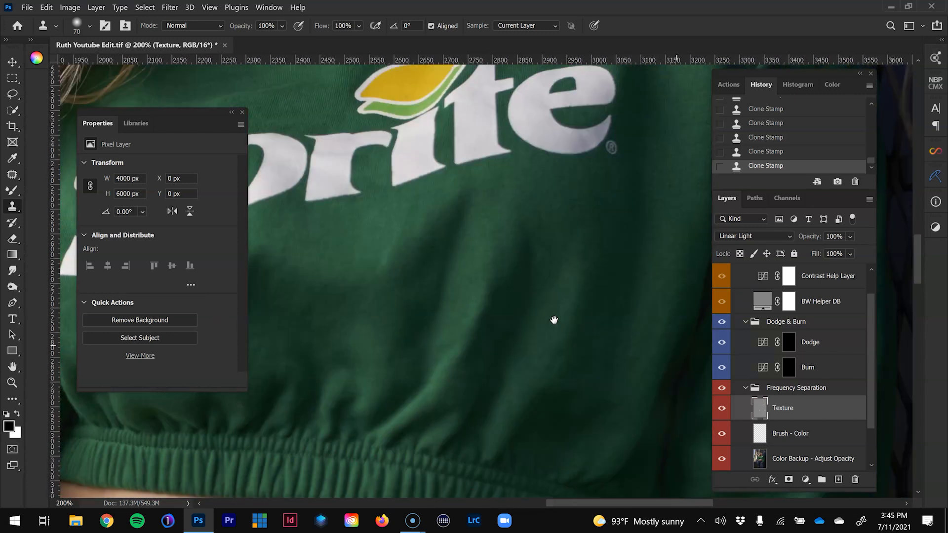
drag(449, 337, 534, 360)
drag(393, 366, 453, 380)
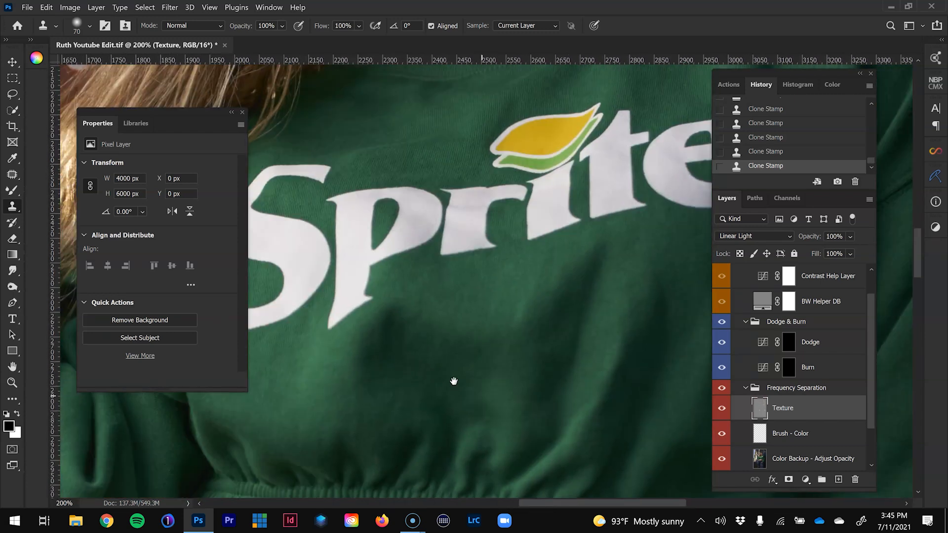
drag(384, 390, 515, 413)
key(ctrl+minus)
key(ctrl+minus)
key(ctrl+minus)
key(ctrl+minus)
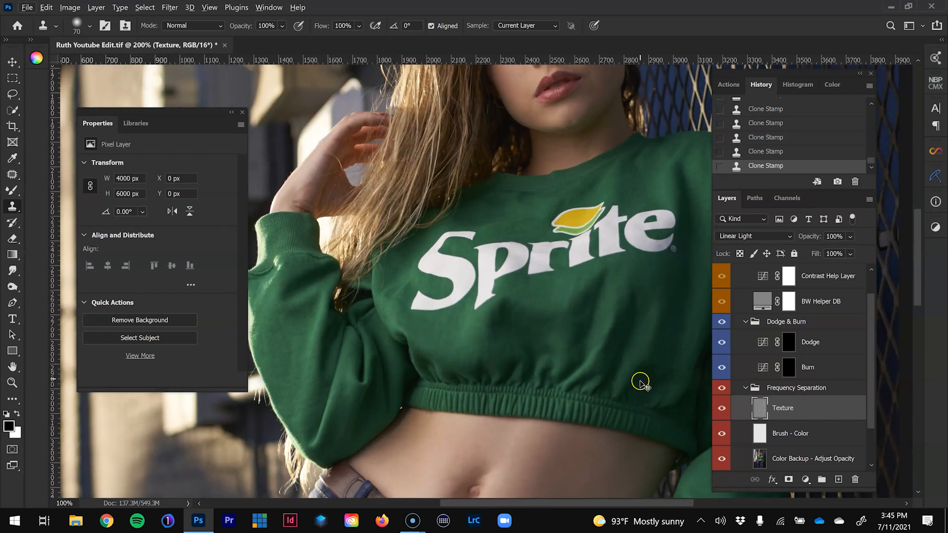
key(ctrl+plus)
drag(649, 341, 591, 361)
- Toggle the Color Backup - Adjust Opacity layer's visibility to compare the torso and sweatshirt before and after the blending
click(786, 458)
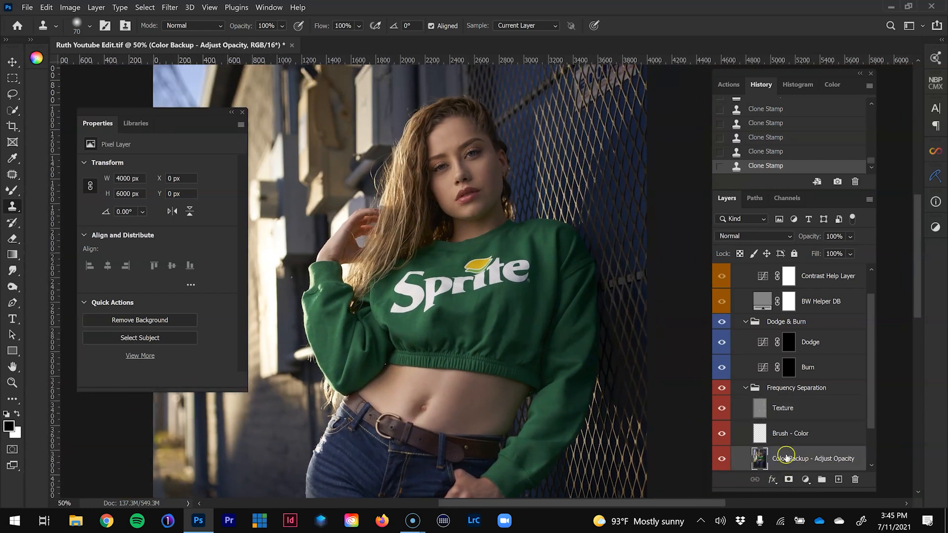
click(723, 461)
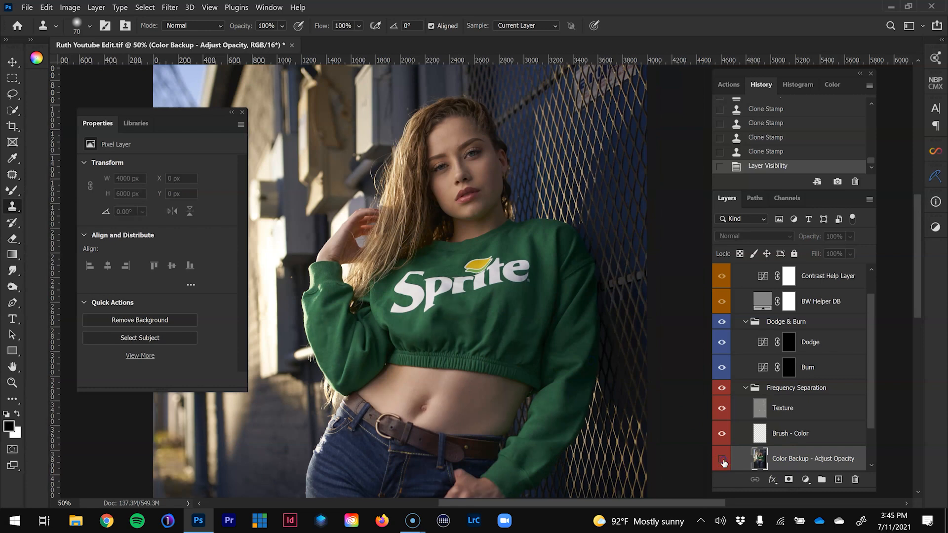
click(722, 460)
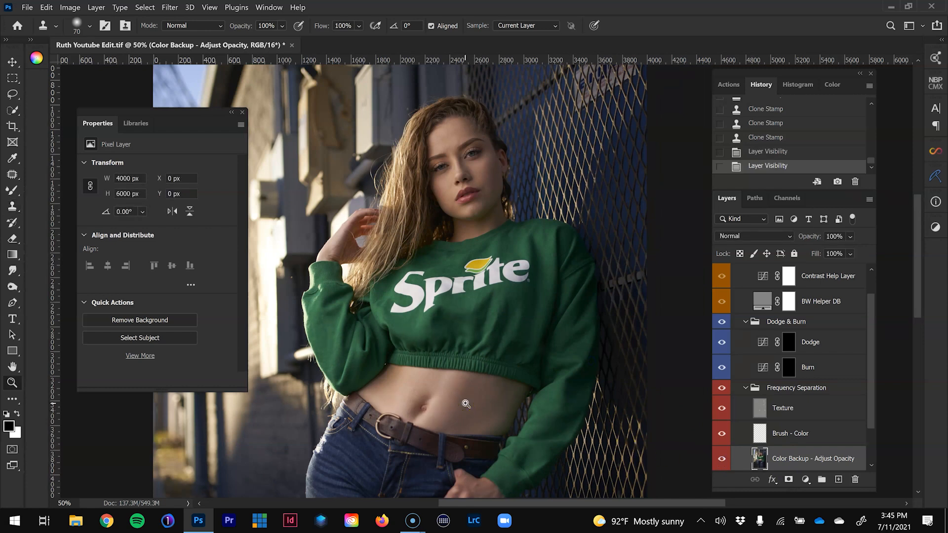
ctrl+click(443, 400)
drag(443, 400, 448, 407)
click(723, 460)
click(723, 459)
- Compare the face before and after the tone blending by toggling the Color Backup - Adjust Opacity layer
drag(545, 150, 557, 271)
click(522, 221)
drag(535, 184, 519, 243)
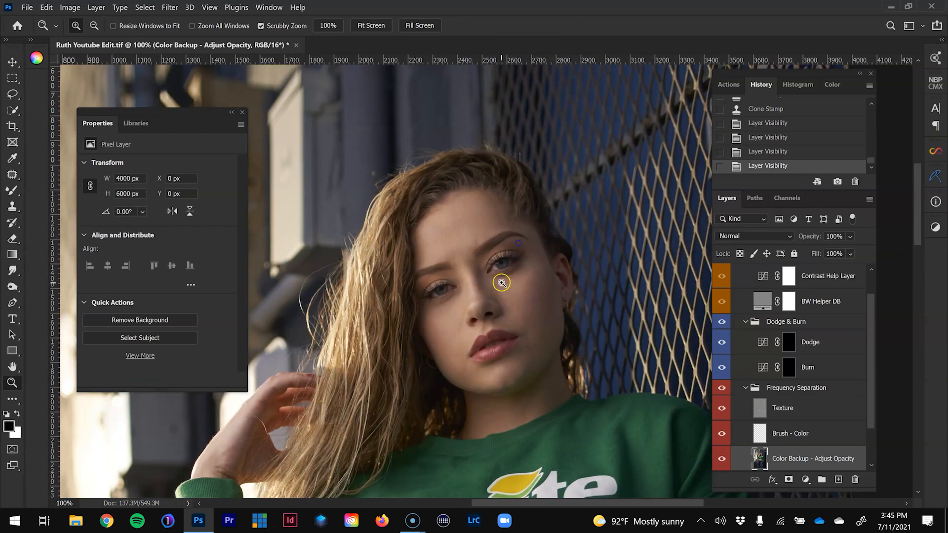
click(501, 282)
click(723, 459)
click(723, 460)
click(723, 459)
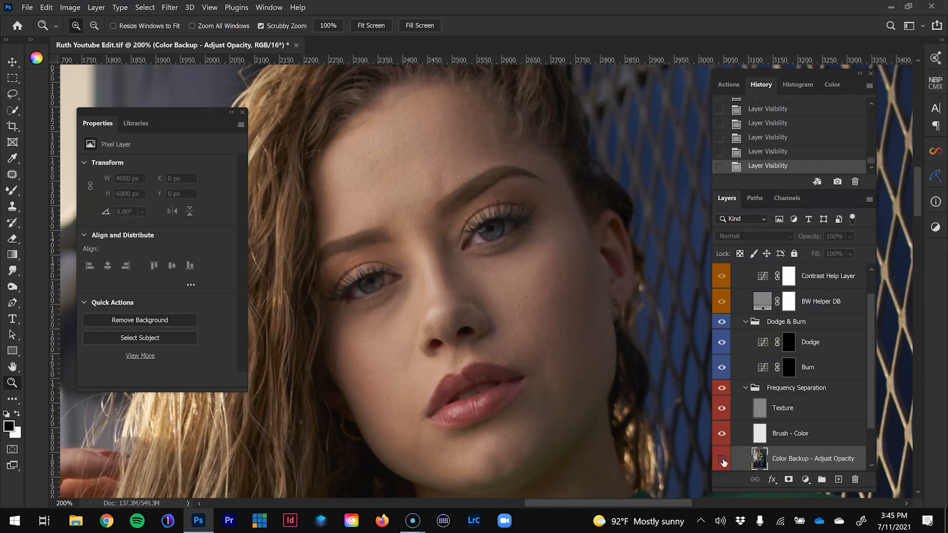
click(723, 459)
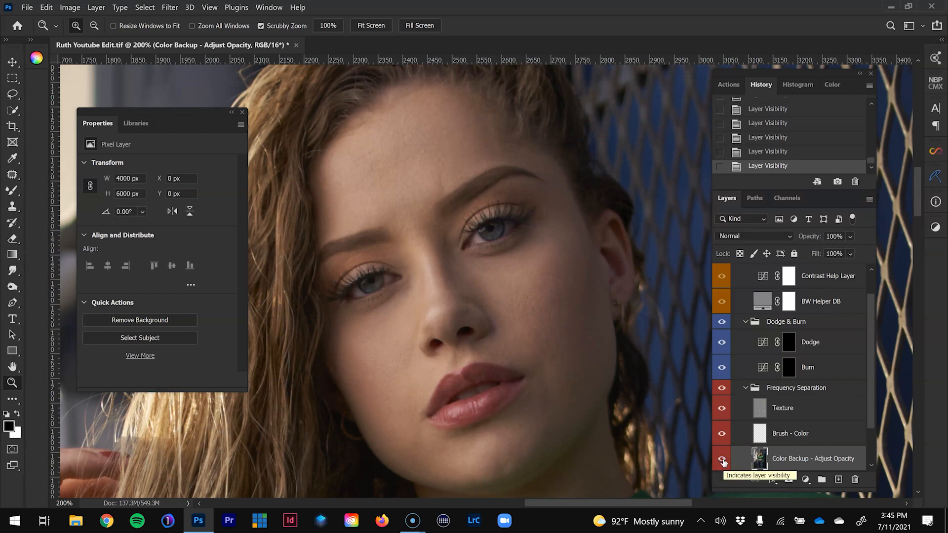
- Check the sweatshirt folds with the Color Backup - Adjust Opacity layer hidden and shown again
key(ctrl+minus)
key(ctrl+minus)
key(ctrl+minus)
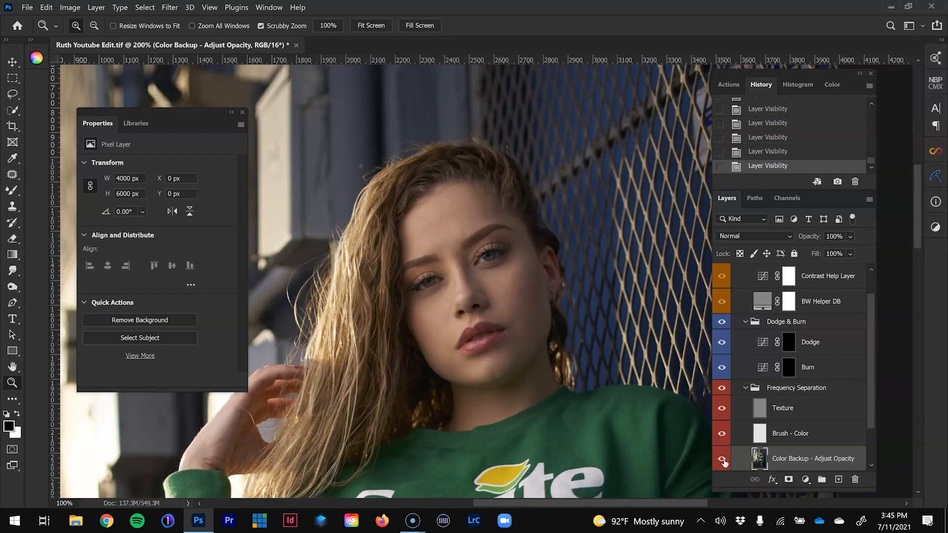
key(ctrl+minus)
key(ctrl+plus)
key(ctrl+plus)
drag(511, 434, 524, 280)
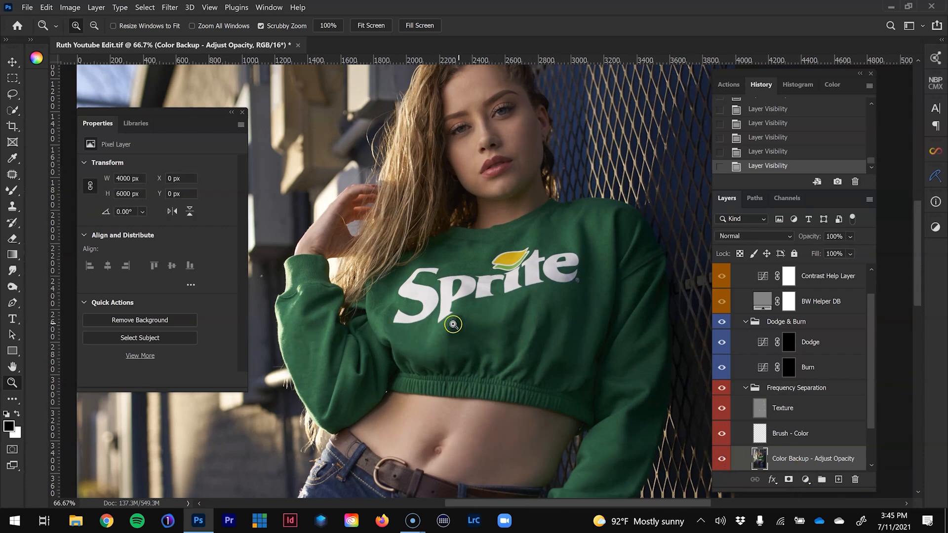
click(721, 460)
click(722, 460)
- Collapse the Frequency Separation group and toggle its visibility to compare the whole portrait with and without the retouching
key(ctrl+minus)
key(ctrl+minus)
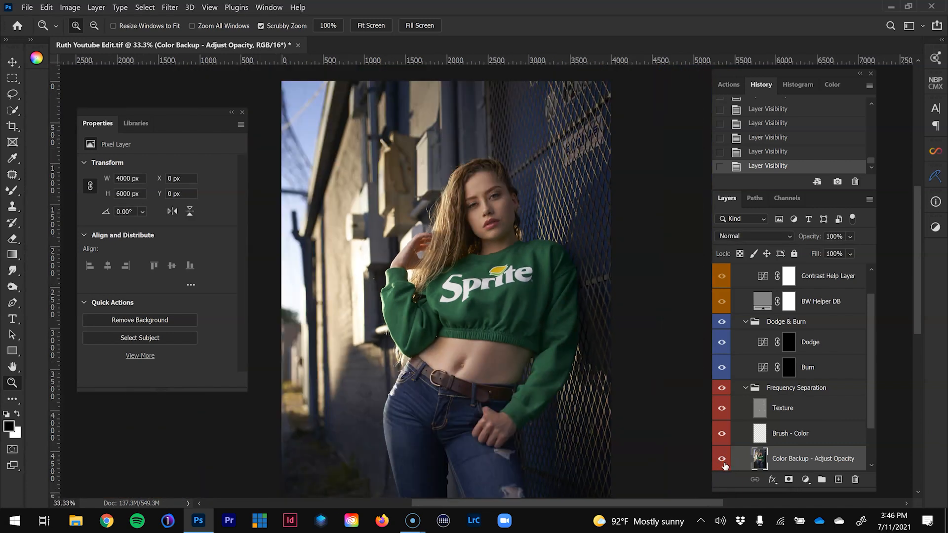
key(ctrl+minus)
key(ctrl+plus)
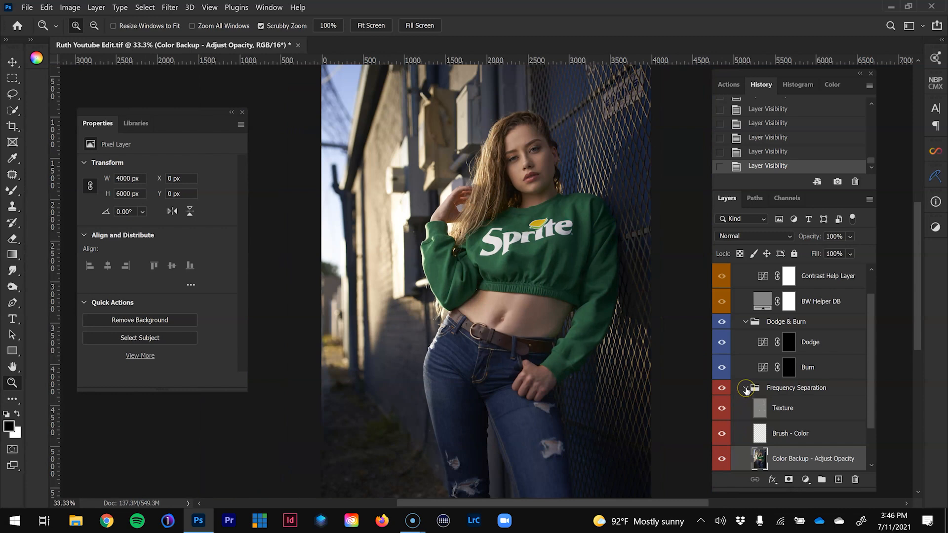
click(746, 388)
key(ctrl+plus)
key(ctrl+minus)
drag(656, 352, 616, 382)
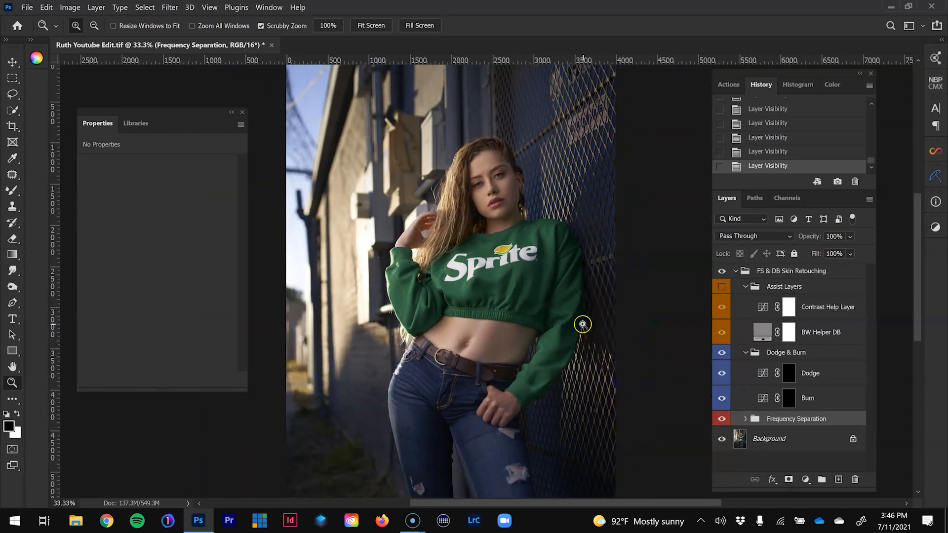
drag(579, 343, 570, 325)
click(722, 419)
click(722, 419)
click(722, 420)
click(722, 420)
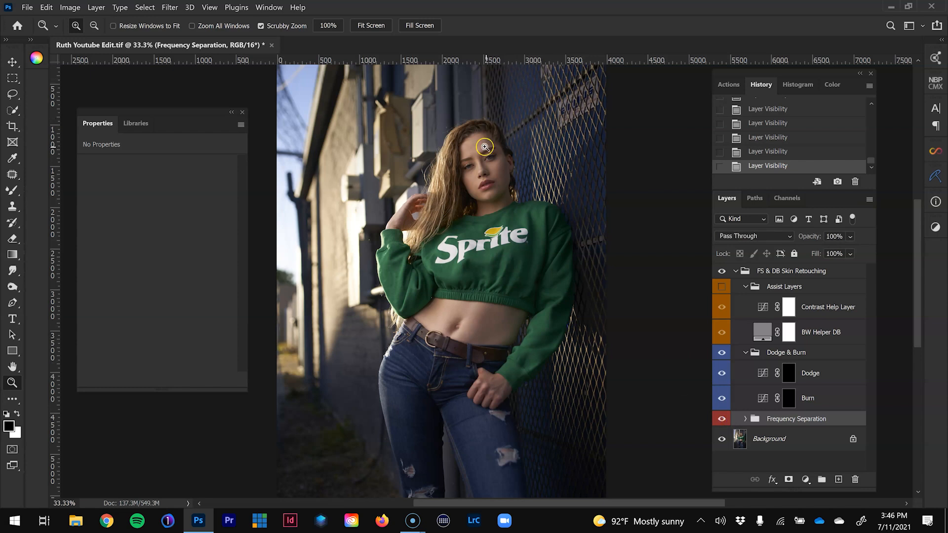
- Toggle the Frequency Separation group's visibility again to compare the retouching on a closer view of the face
click(490, 176)
click(722, 420)
click(722, 420)
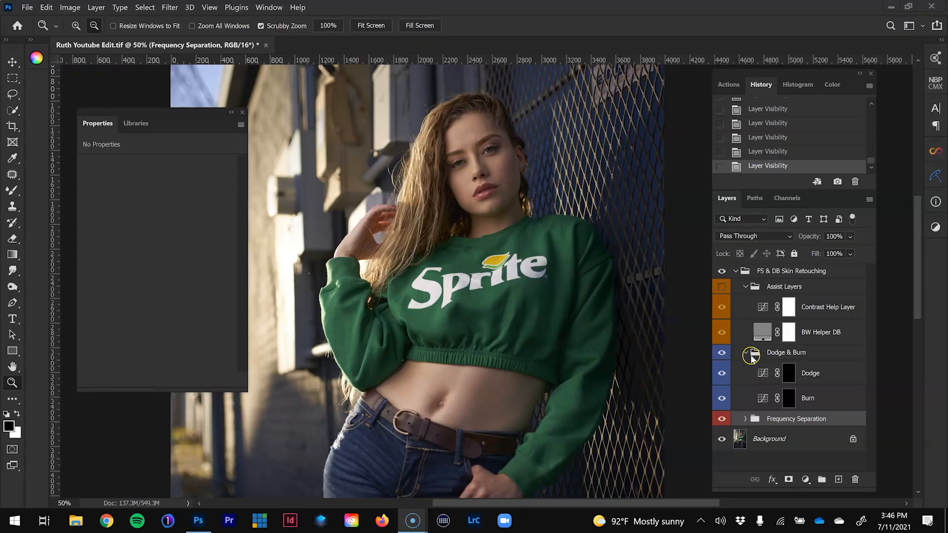
- Move the Dodge layer below the Burn layer inside the Dodge & Burn group
click(788, 352)
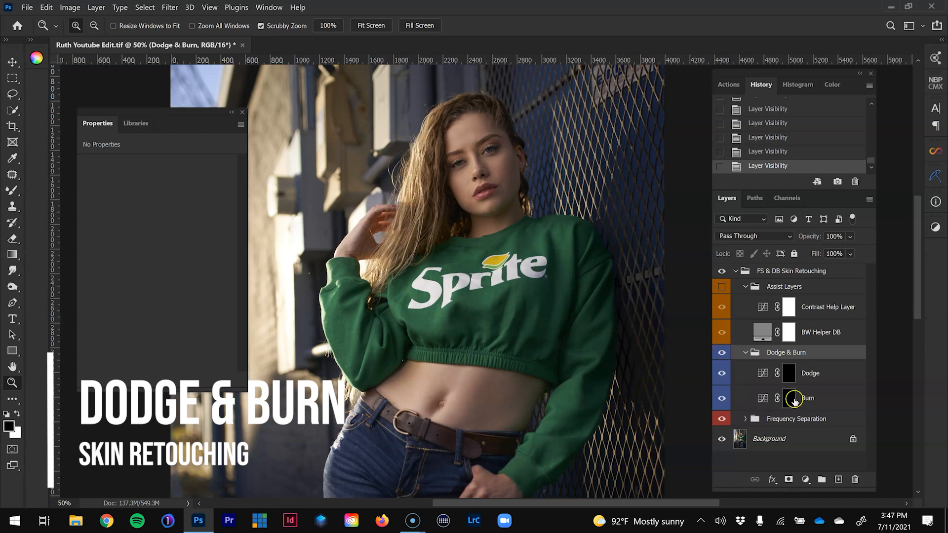
drag(809, 379, 787, 404)
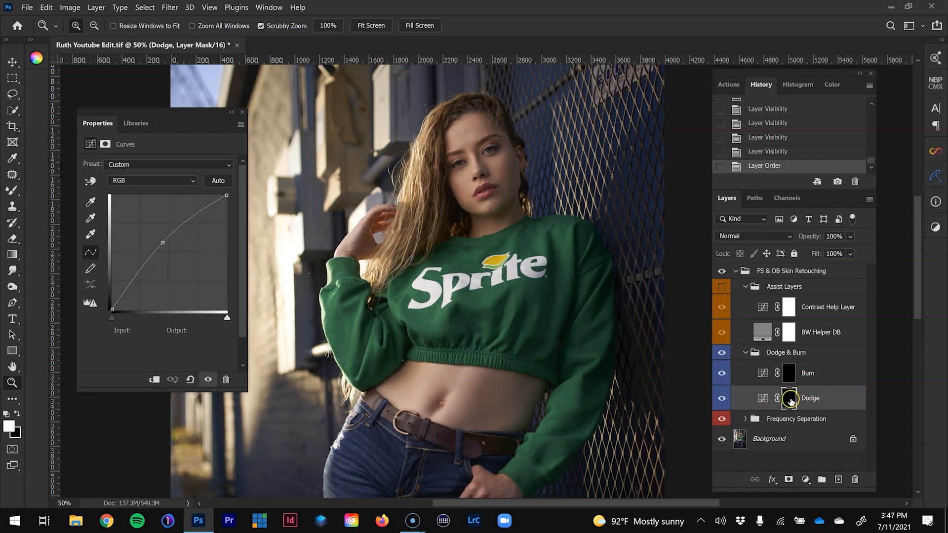
- Switch from the Mixer Brush to the regular Brush tool with the soft D+B Todo El Pedo ALV preset at 35 px
key(b)
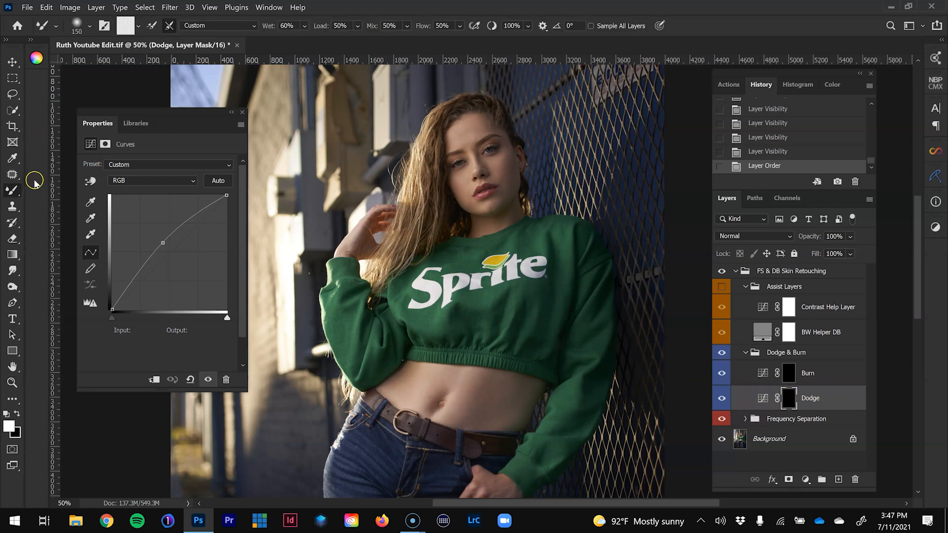
key(shift+b)
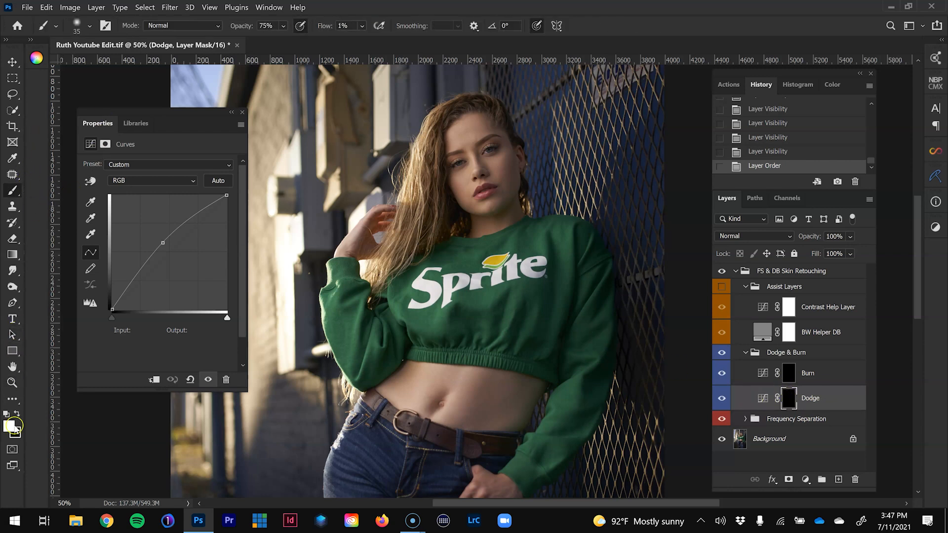
click(90, 27)
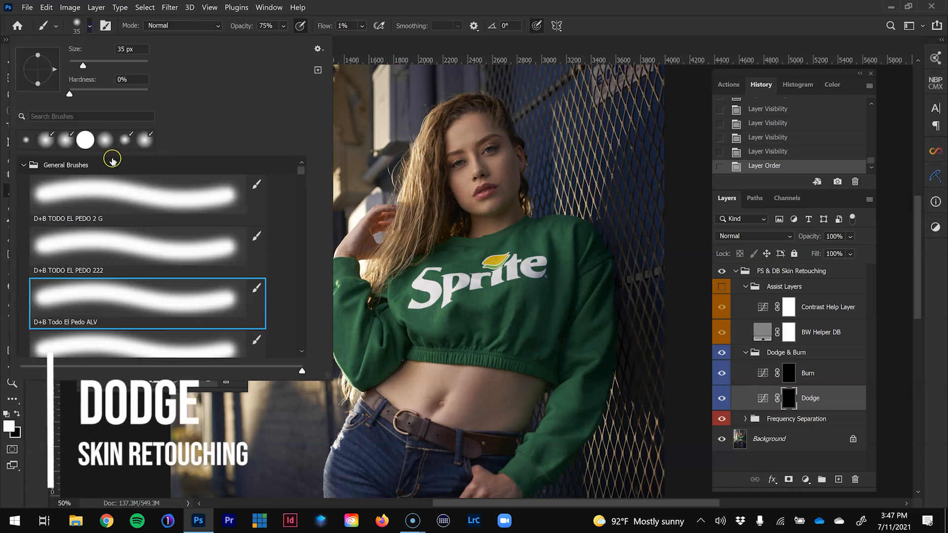
click(134, 315)
click(624, 8)
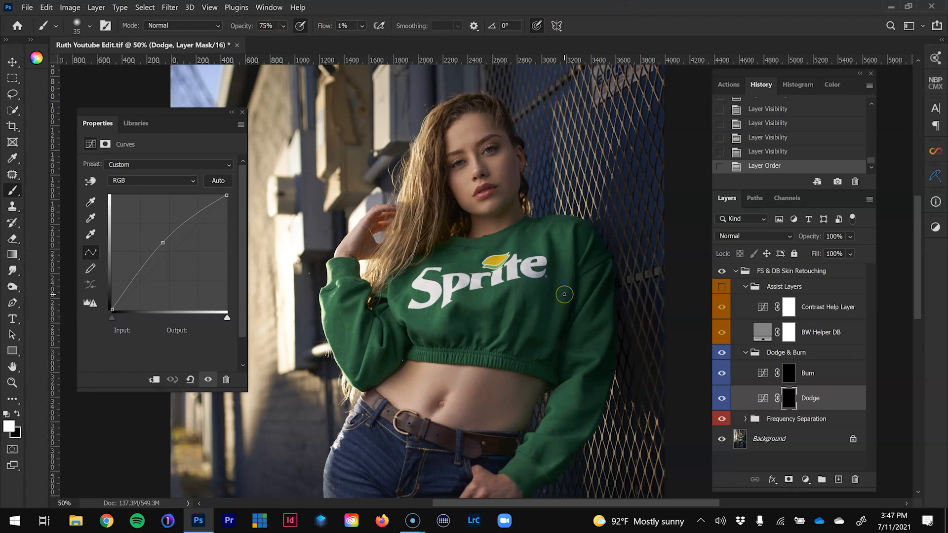
- Show the Assist Layers group and reset the Contrast Help Layer's curve to its default
click(720, 288)
click(766, 306)
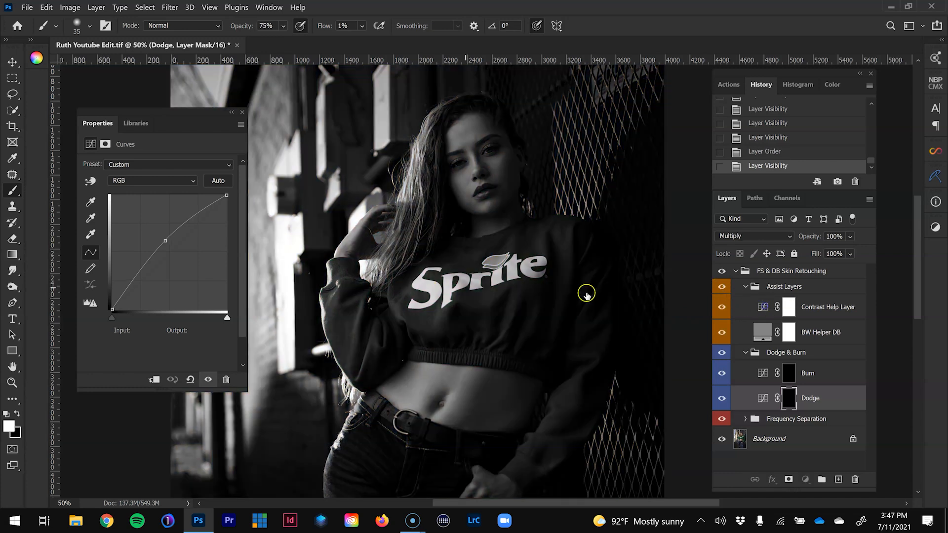
click(191, 380)
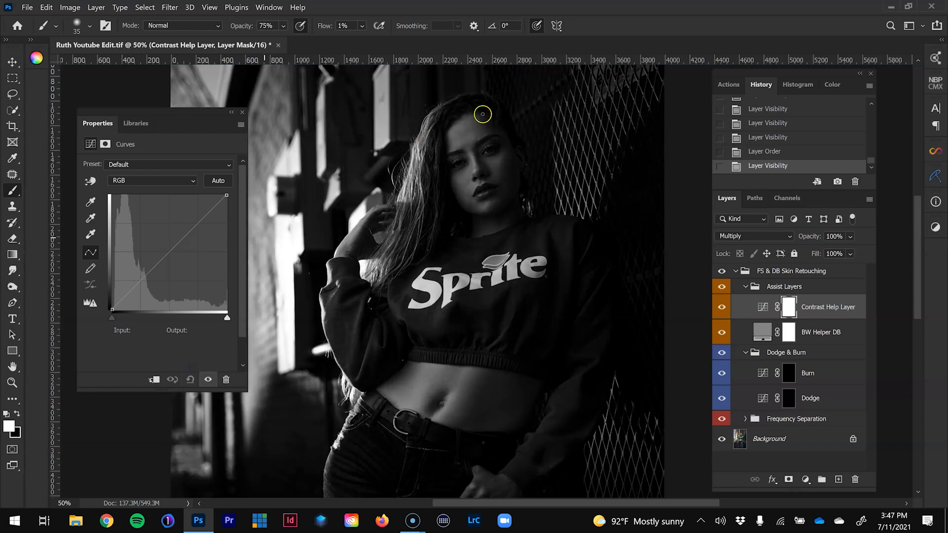
key(z)
click(763, 309)
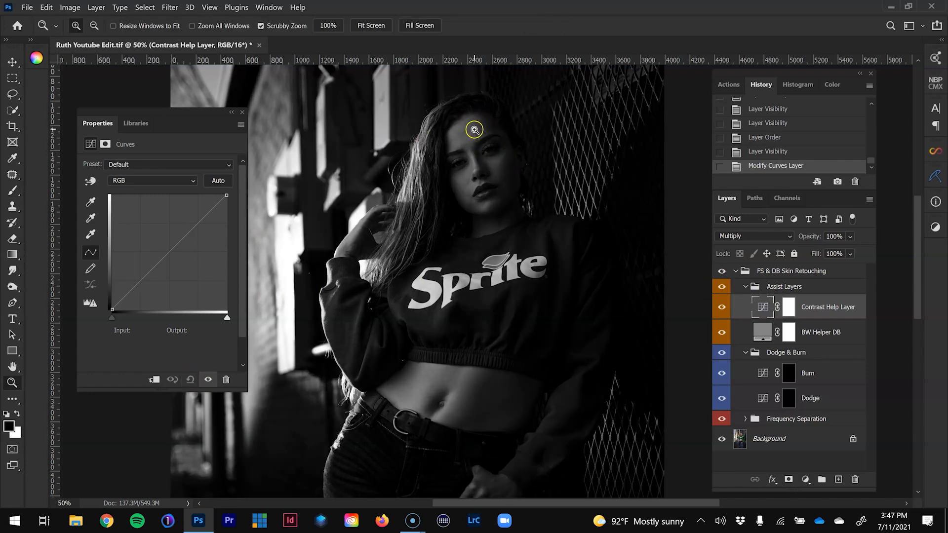
- Reshape the Contrast Help Layer's curve with on-image adjustment, brightening the forehead tones and adjusting the cheek tones
click(475, 130)
drag(474, 130, 460, 187)
click(476, 209)
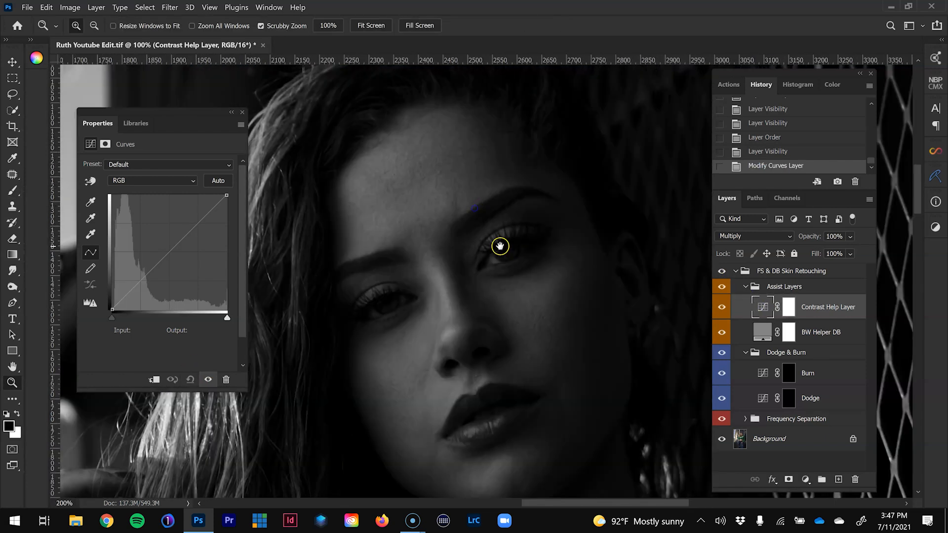
drag(499, 245, 471, 234)
click(90, 181)
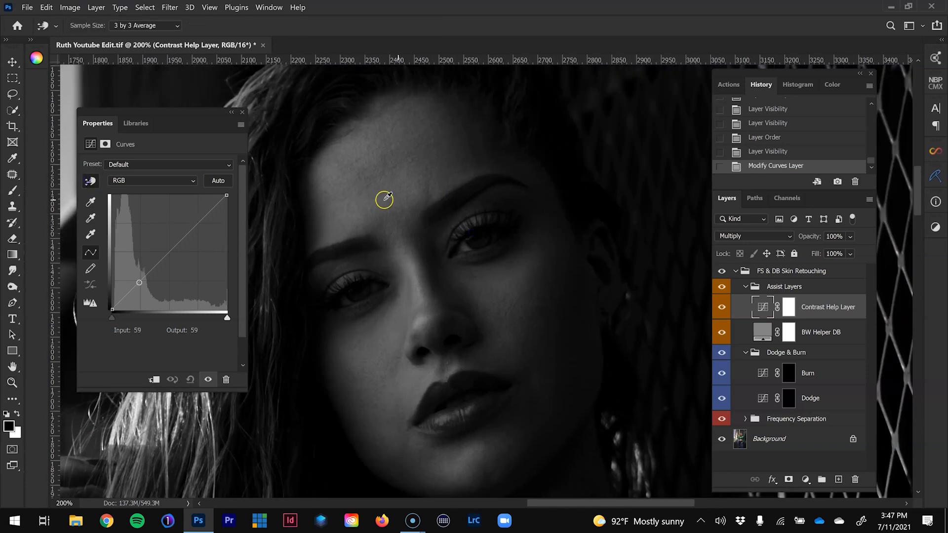
drag(353, 213, 361, 166)
drag(514, 318, 515, 333)
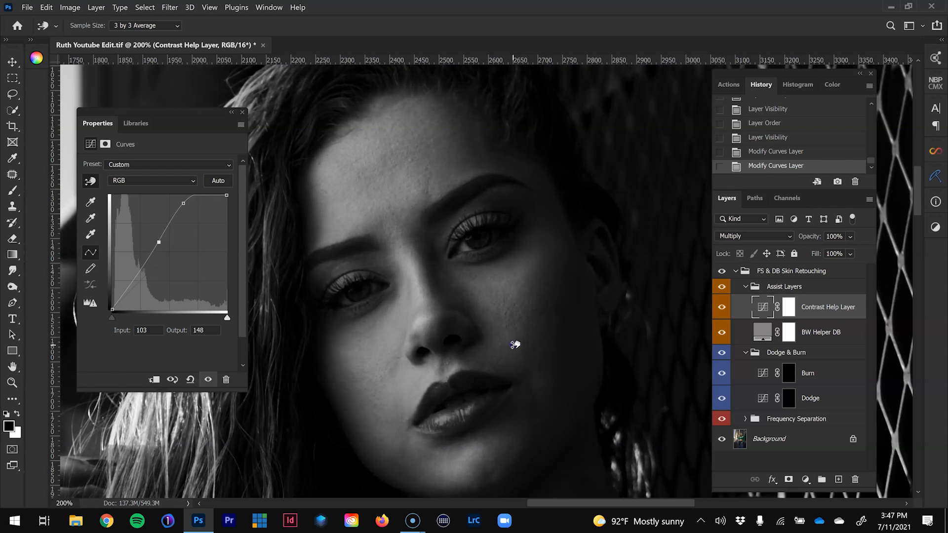
drag(512, 342, 512, 343)
- Dodge the dark patches just above the inner brows on the Dodge layer's mask, using the Brush at a reduced size
click(788, 397)
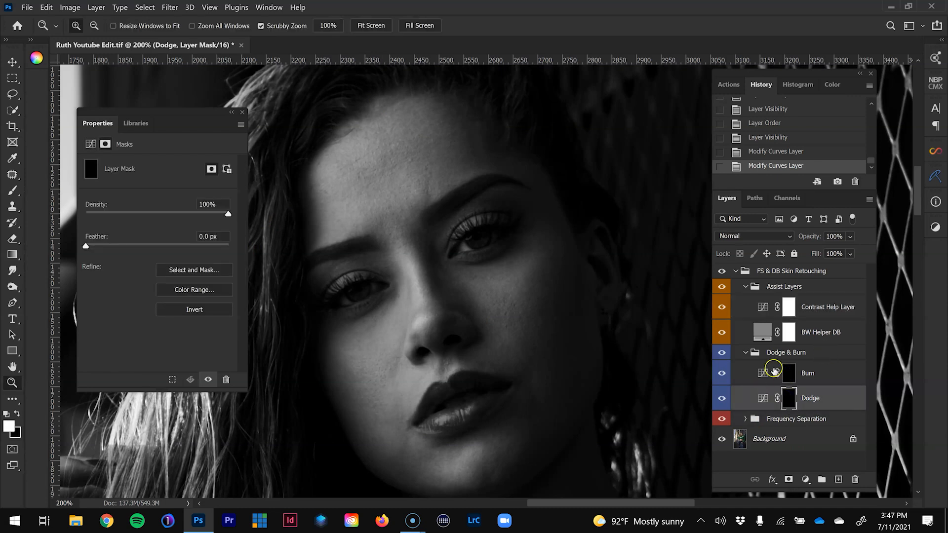
click(788, 374)
click(788, 398)
click(444, 215)
click(12, 191)
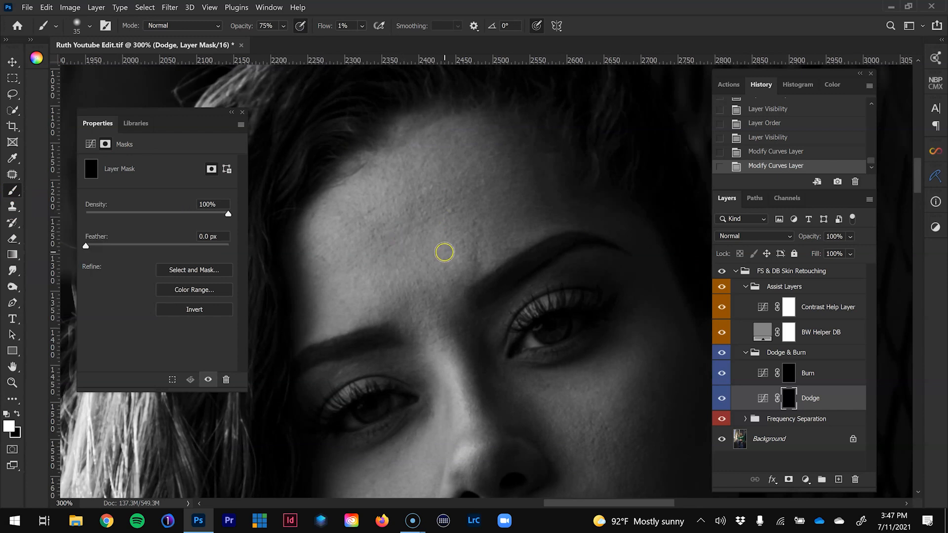
key(ctrl+minus)
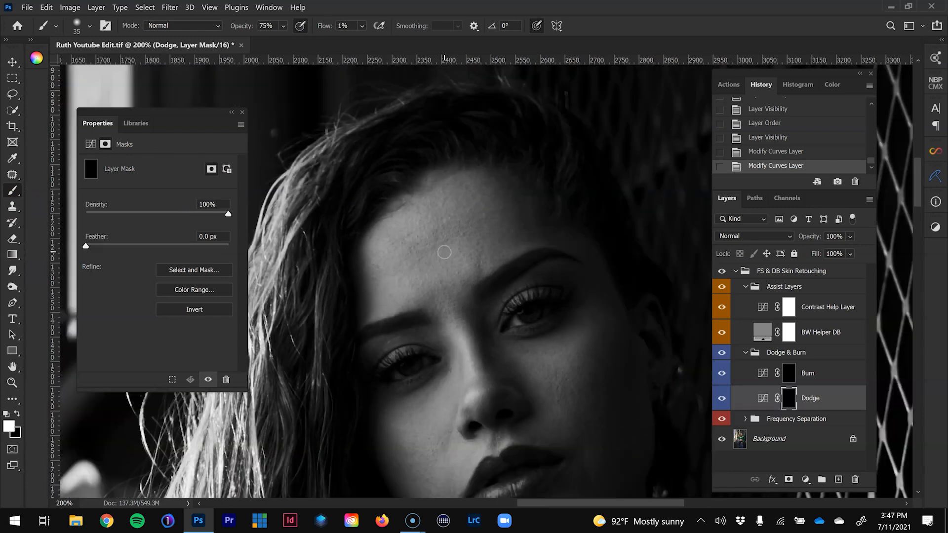
key(bracketleft)
key(bracketleft)
drag(483, 267, 478, 267)
drag(480, 258, 478, 267)
drag(481, 257, 476, 269)
mouse_move(478, 264)
mouse_down()
mouse_move(466, 291)
mouse_move(450, 294)
mouse_up()
- Dodge the darker skin above the brows and on the upper forehead with the brush at 25 px
key(bracketright)
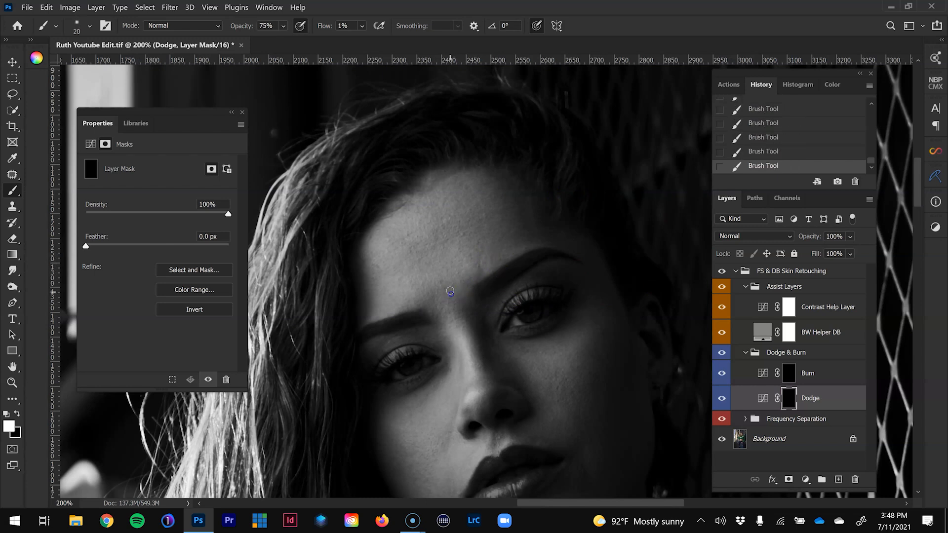
key(bracketright)
click(469, 274)
key(bracketright)
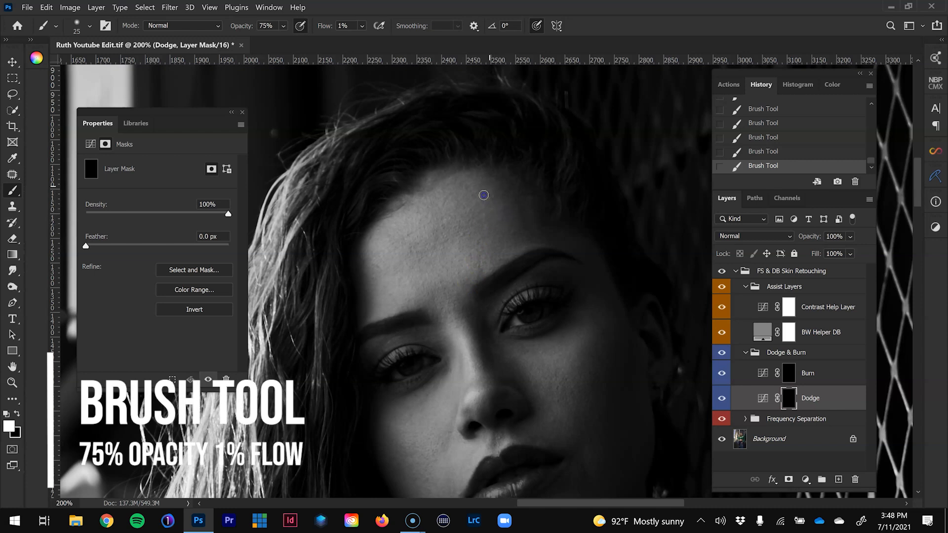
drag(466, 201, 459, 183)
key(bracketleft)
key(bracketleft)
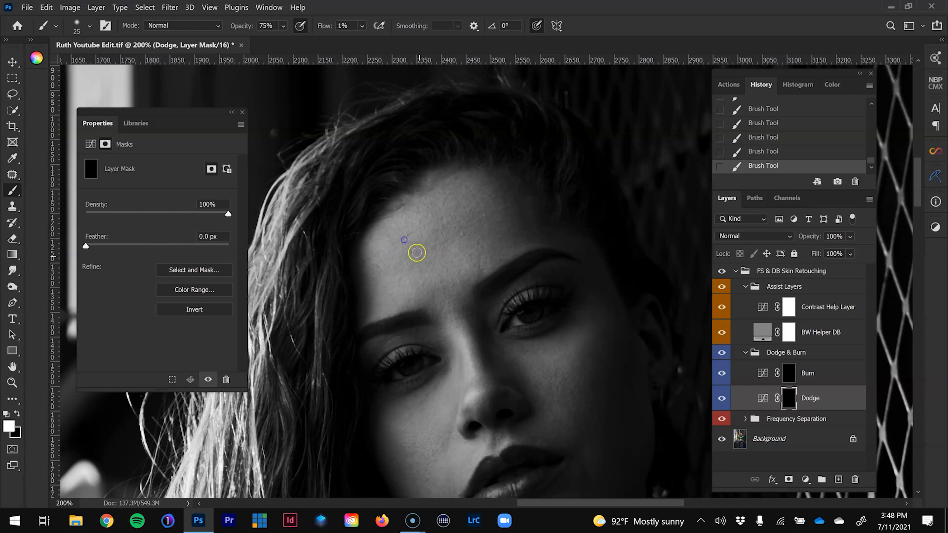
- Dodge the uneven dark patches across the mid-forehead and towards the temple, varying the brush size to suit each patch
mouse_move(448, 236)
mouse_down()
mouse_move(440, 231)
mouse_move(472, 217)
mouse_up()
key(bracketleft)
key(bracketleft)
key(bracketright)
key(bracketright)
key(bracketright)
drag(496, 202, 495, 197)
key(bracketright)
key(bracketright)
key(bracketright)
key(bracketright)
key(bracketleft)
mouse_move(525, 230)
mouse_down()
mouse_move(525, 201)
mouse_move(512, 235)
mouse_move(499, 204)
mouse_move(508, 222)
mouse_up()
- Dodge the fine shadows above and between the brows and blend upward into the forehead with a smaller brush
key(bracketleft)
key(bracketleft)
drag(485, 262, 478, 266)
key(bracketleft)
key(bracketleft)
key(bracketleft)
key(bracketleft)
key(bracketleft)
key(bracketright)
drag(469, 285, 427, 305)
mouse_move(409, 246)
mouse_down()
mouse_move(394, 239)
mouse_move(407, 241)
mouse_up()
mouse_move(425, 241)
mouse_down()
mouse_move(416, 269)
mouse_move(418, 247)
mouse_move(481, 216)
mouse_up()
mouse_move(471, 195)
mouse_down()
mouse_move(493, 216)
mouse_move(490, 227)
mouse_move(487, 200)
mouse_move(413, 329)
mouse_move(455, 356)
mouse_up()
- Rotate the view to -159° to dodge the remaining forehead patches, and reset the view's rotation
key(bracketright)
key(bracketright)
key(r)
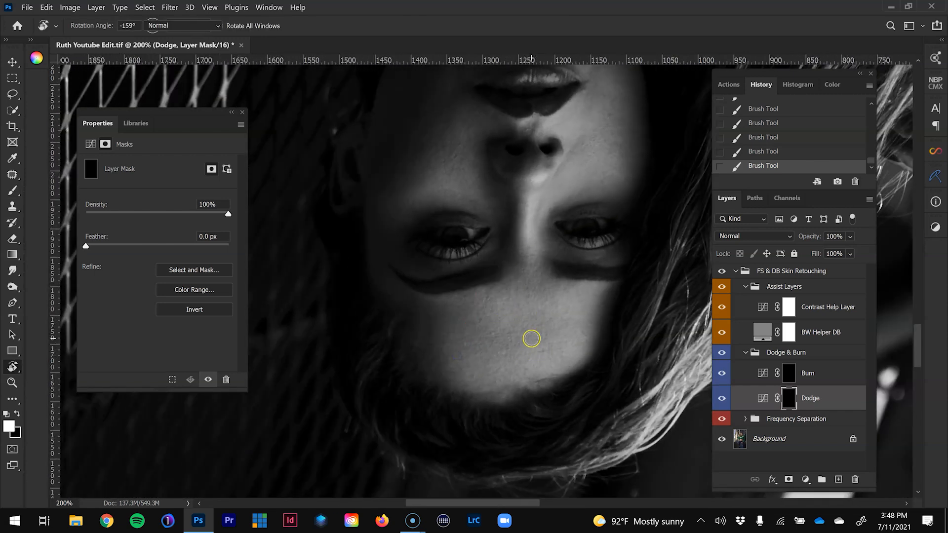
key(b)
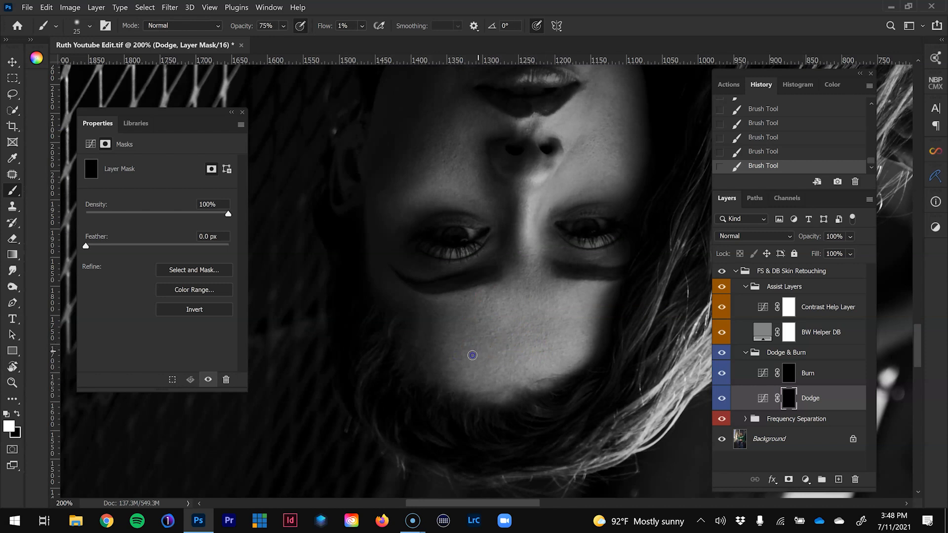
drag(490, 329, 507, 341)
key(bracketright)
mouse_move(469, 352)
mouse_down()
mouse_move(467, 335)
mouse_move(462, 352)
mouse_up()
drag(459, 319, 457, 322)
drag(519, 341, 521, 340)
key(r)
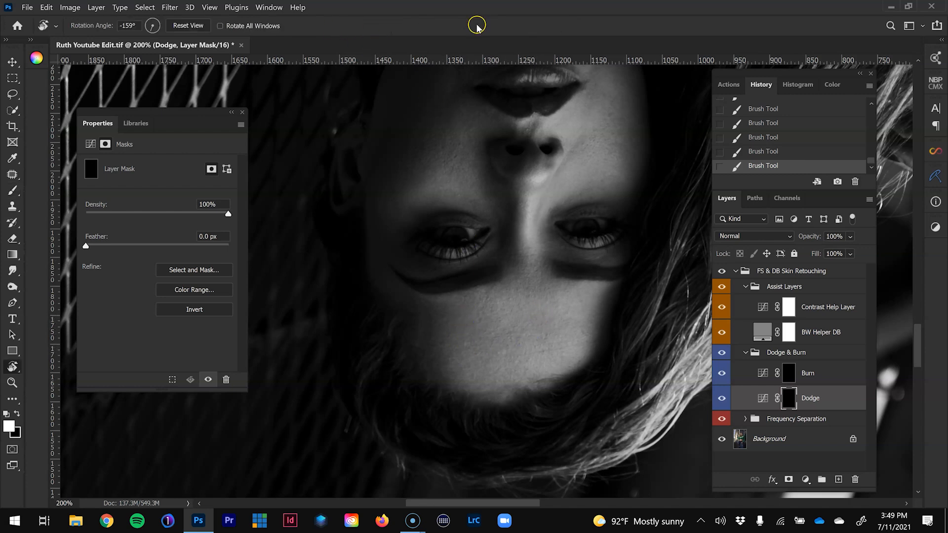
click(197, 25)
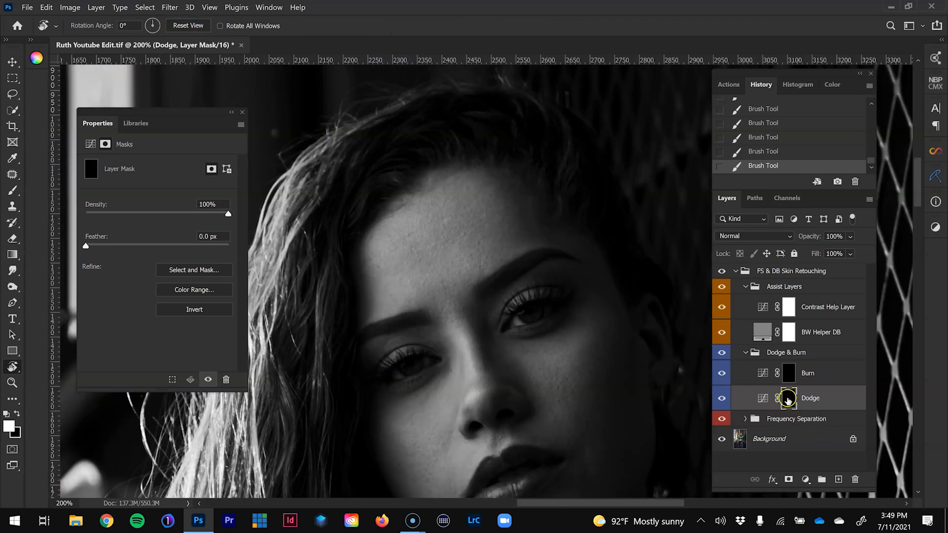
- Toggle the Dodge layer's visibility to compare the forehead before and after dodging
click(722, 399)
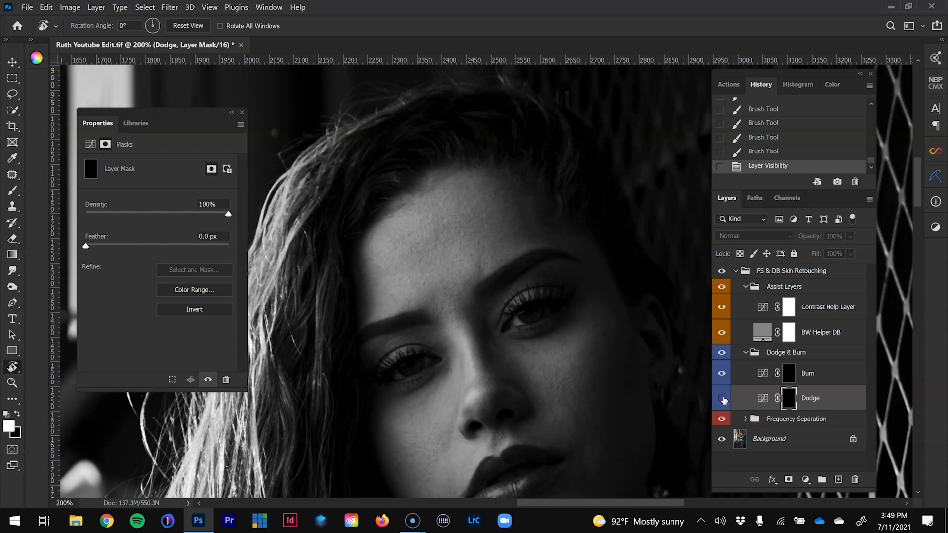
click(722, 398)
click(722, 399)
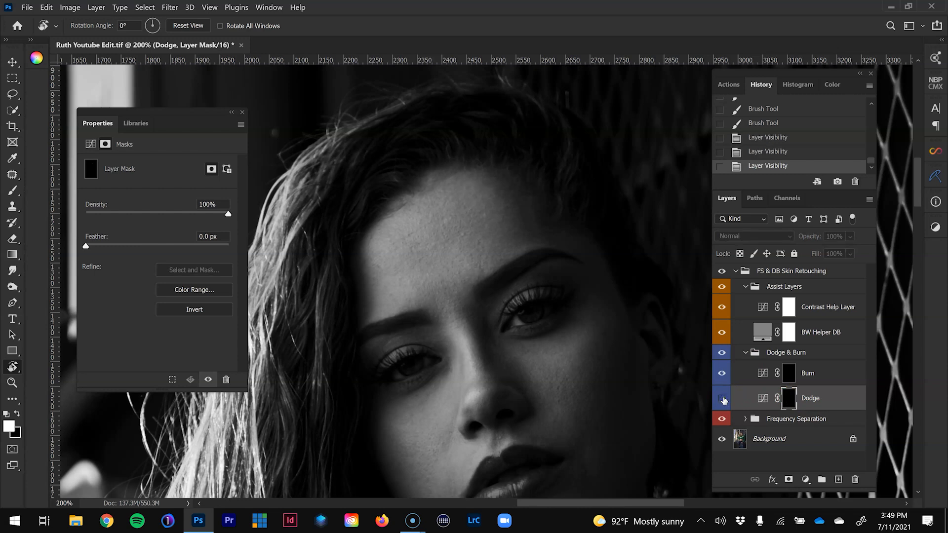
click(722, 399)
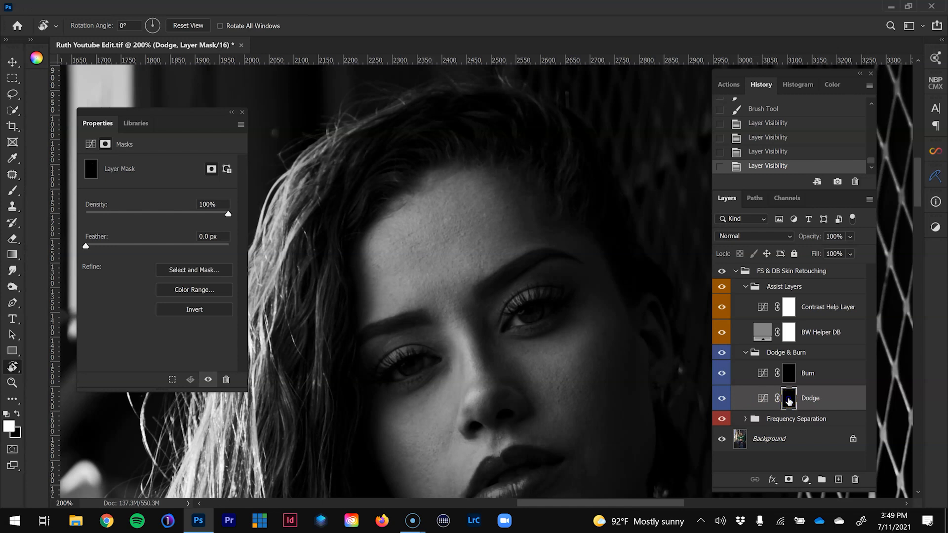
- View the Dodge layer's mask on its own to inspect the painted strokes, and return to the normal image view
alt+click(788, 401)
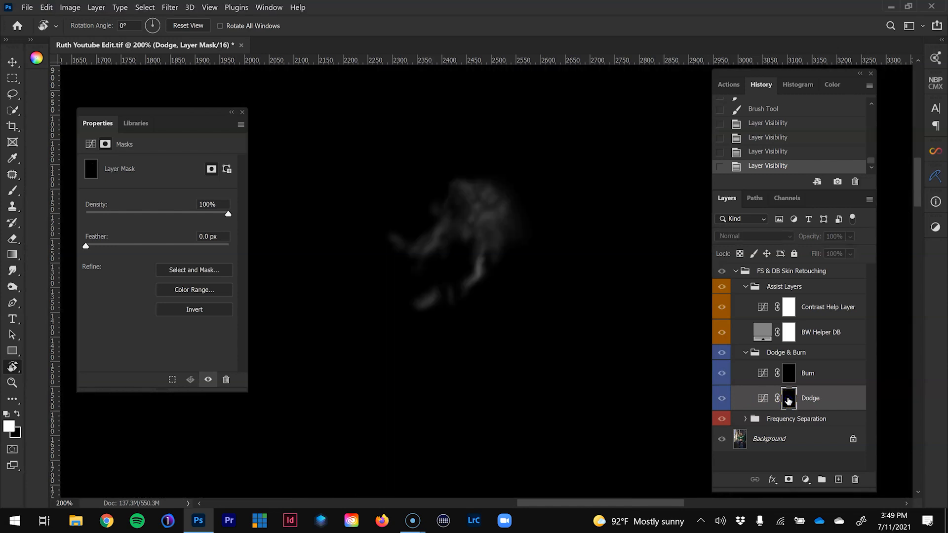
key(z)
click(475, 205)
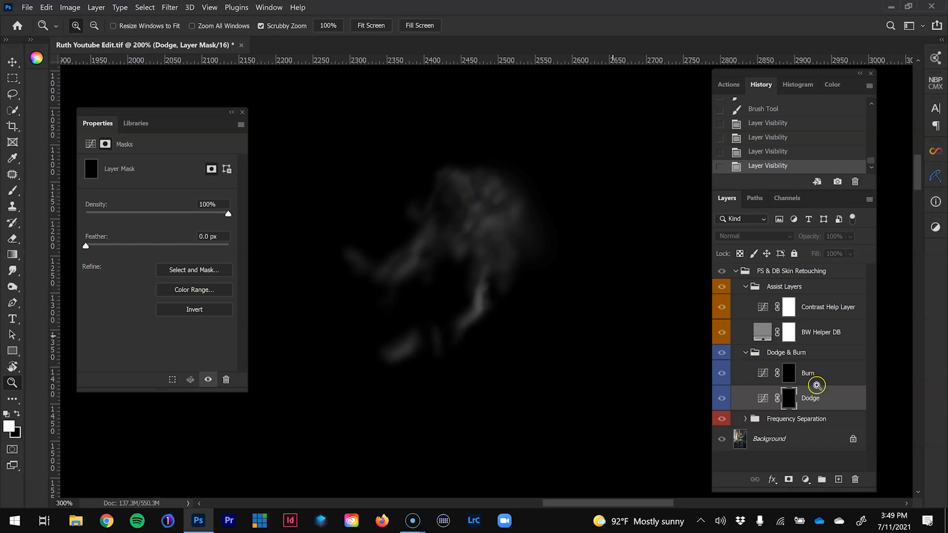
click(722, 398)
click(723, 399)
key(ctrl+minus)
key(ctrl+minus)
key(ctrl+minus)
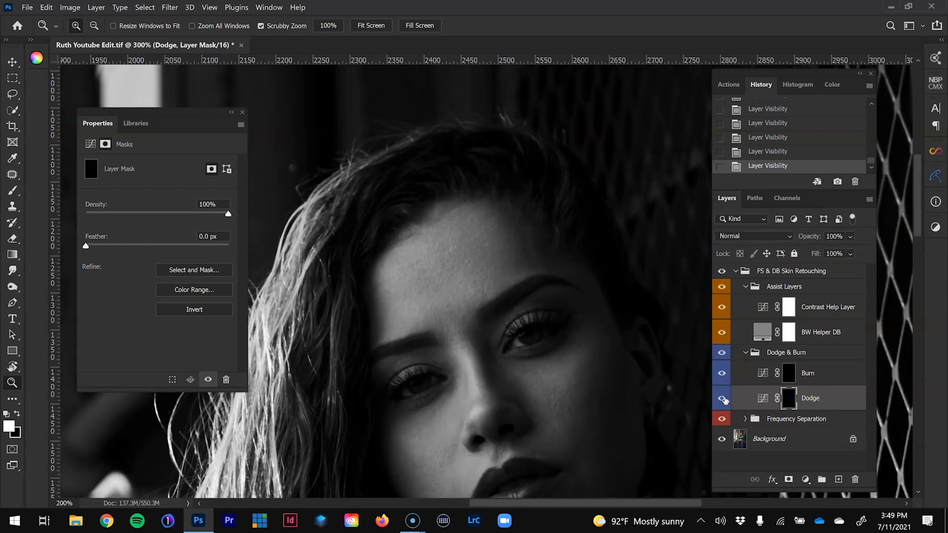
- Dodge the dark patches under the eye and on the shaded cheek beside the nose
click(518, 329)
click(502, 311)
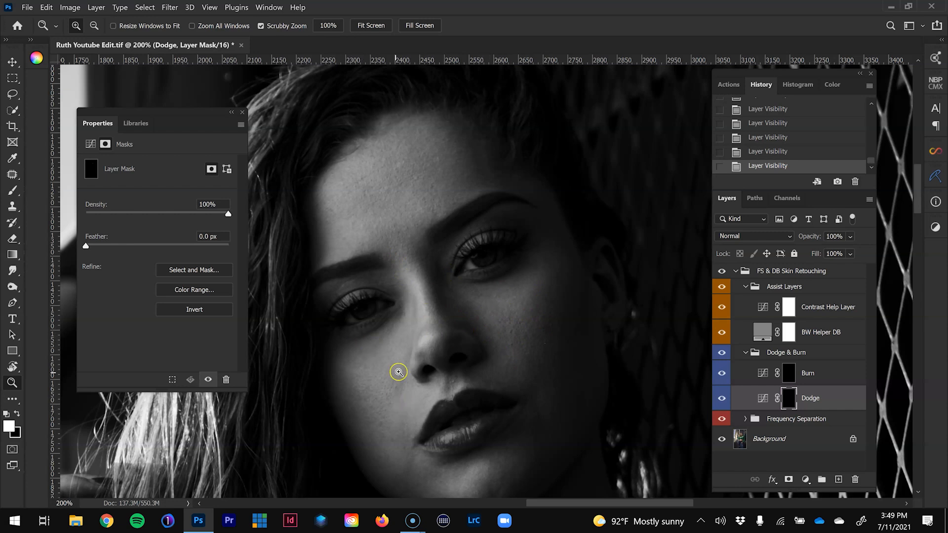
drag(495, 462, 506, 426)
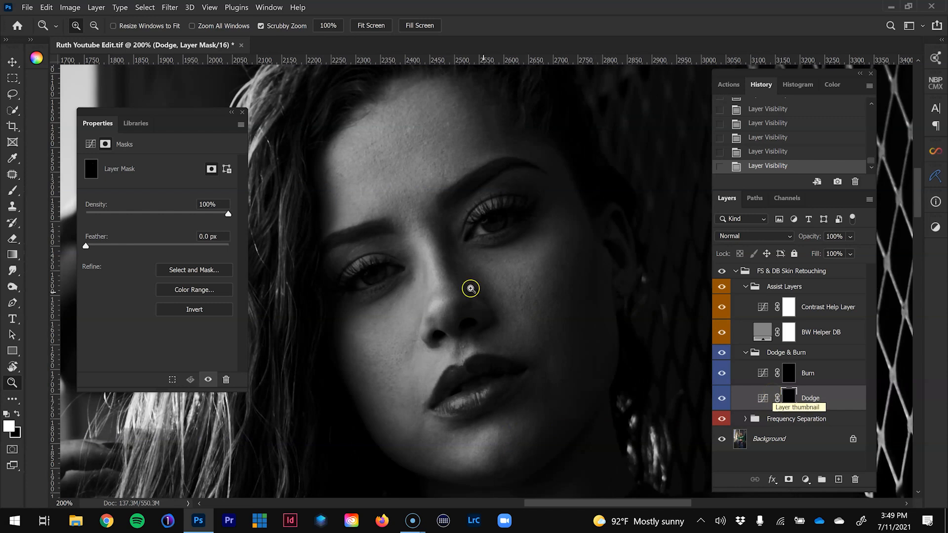
click(12, 190)
click(490, 261)
click(529, 307)
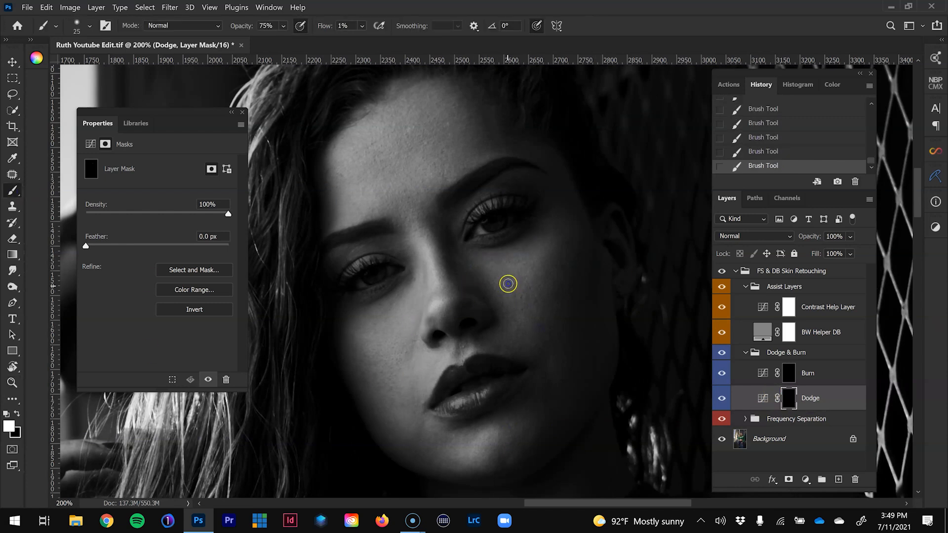
key(bracketleft)
key(bracketleft)
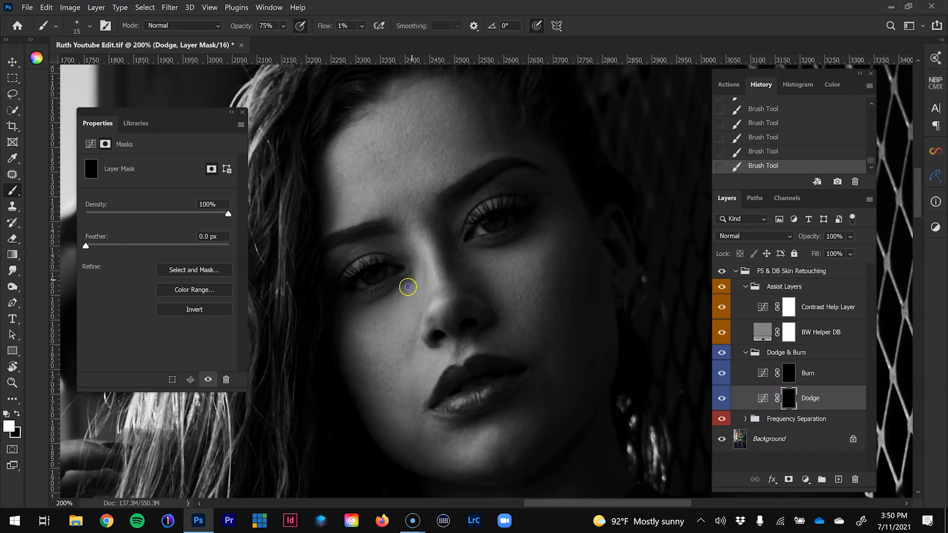
- Dodge the dark patches along the jaw, chin and lit cheek, adjusting the brush size as needed
key(bracketright)
mouse_move(459, 460)
mouse_down()
mouse_move(452, 440)
mouse_move(418, 421)
mouse_up()
key(bracketleft)
click(409, 410)
click(370, 380)
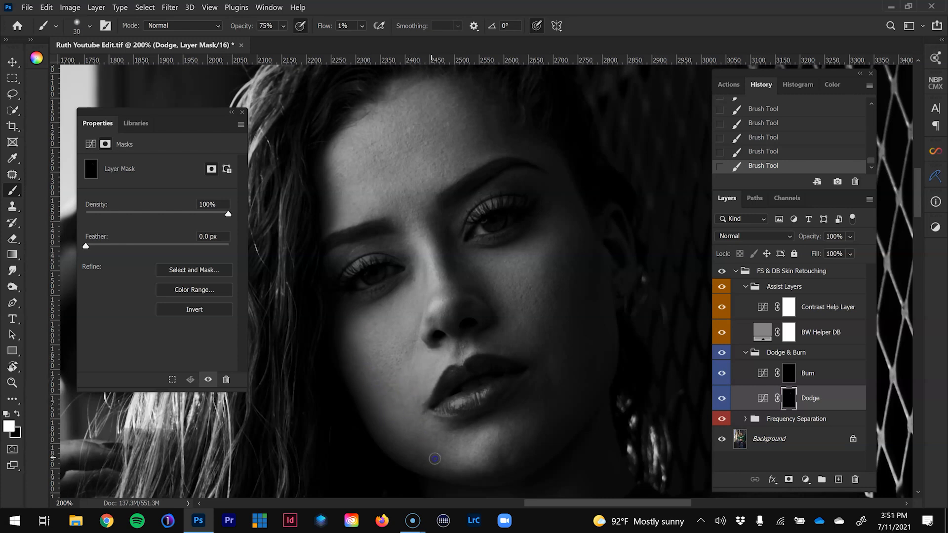
click(473, 427)
click(402, 439)
- Dodge the small dark patches on the shaded cheek and beside the mouth with a 25 px brush
drag(530, 289, 428, 314)
key(bracketleft)
key(bracketleft)
click(414, 339)
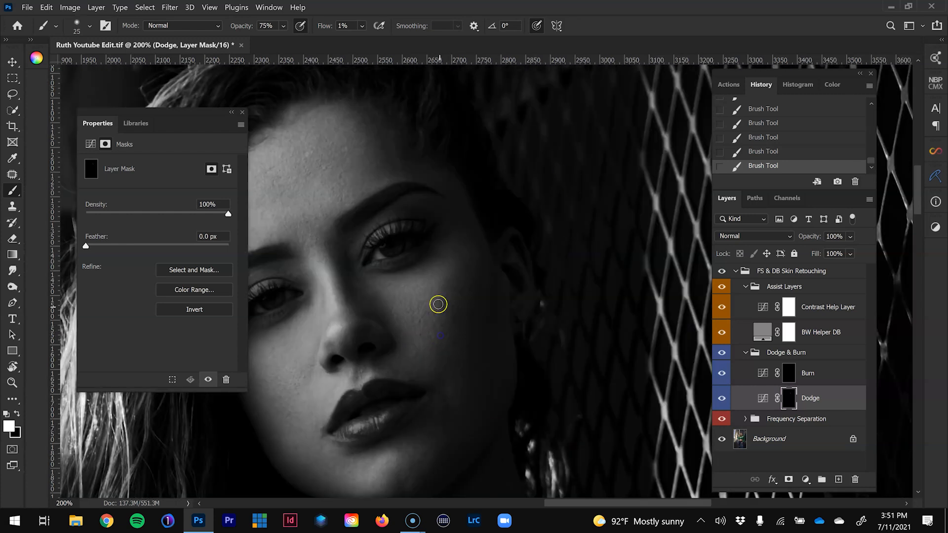
click(430, 368)
- Reset the Contrast Help Layer's curve to its default
key(z)
alt+click(405, 261)
click(418, 259)
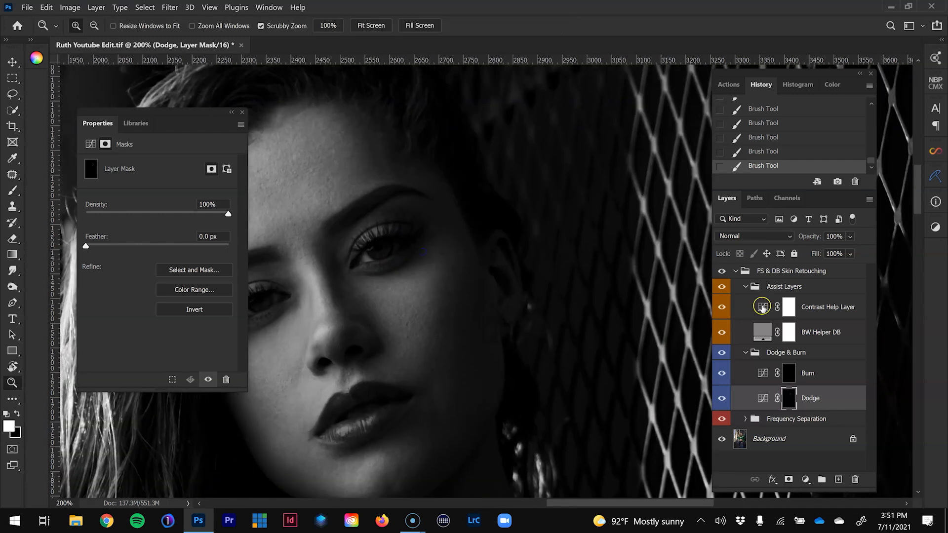
click(763, 307)
drag(402, 317, 451, 303)
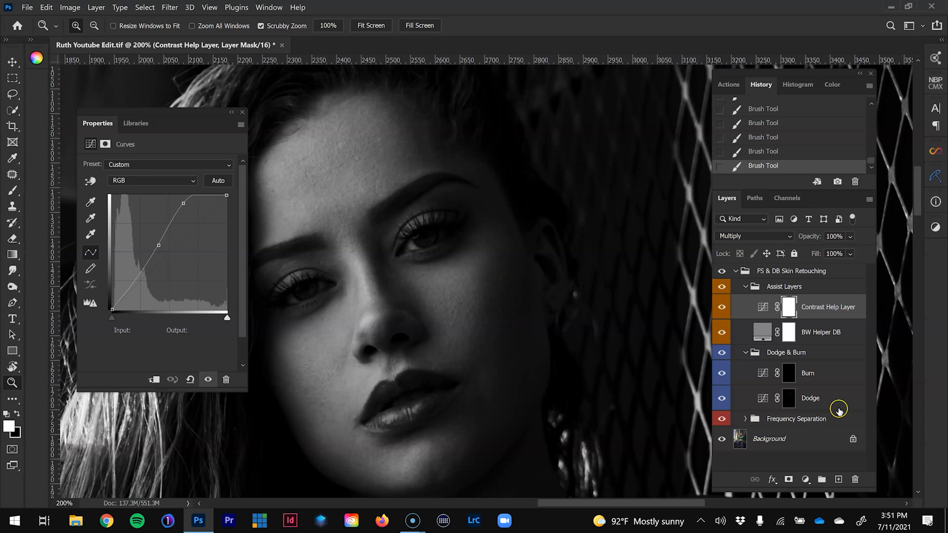
click(762, 307)
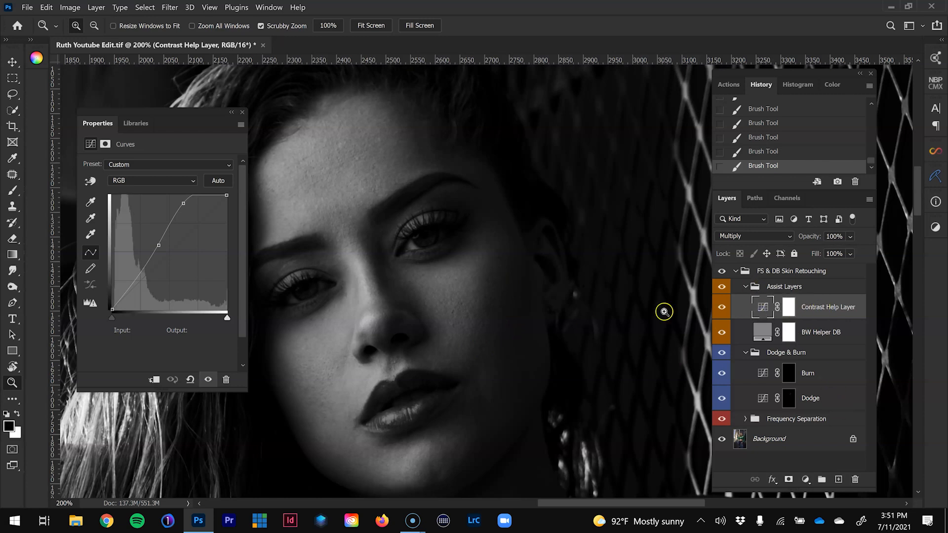
click(188, 379)
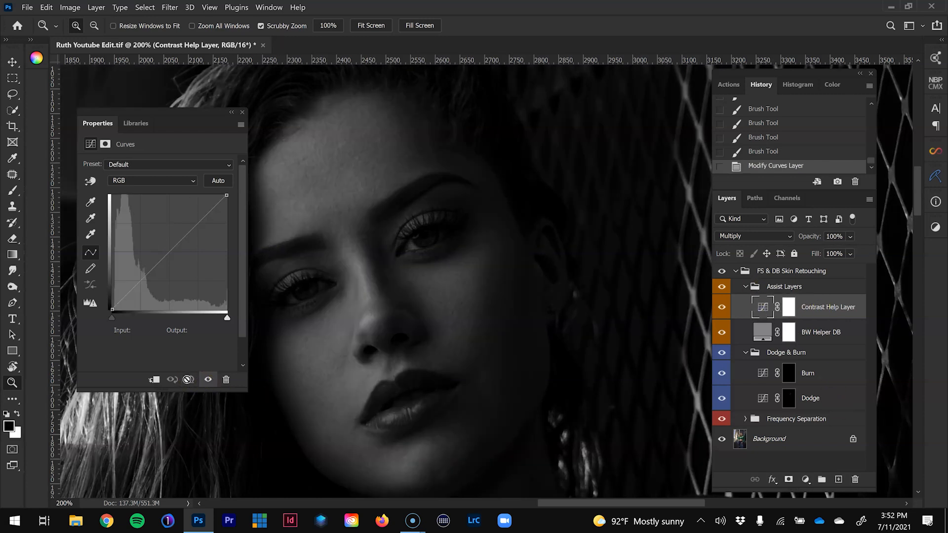
- Brighten the shaded cheek tones on the Contrast Help Layer's curve with on-image adjustment, setting the point to input 60, output 231
click(89, 181)
drag(491, 318, 480, 226)
key(ctrl+z)
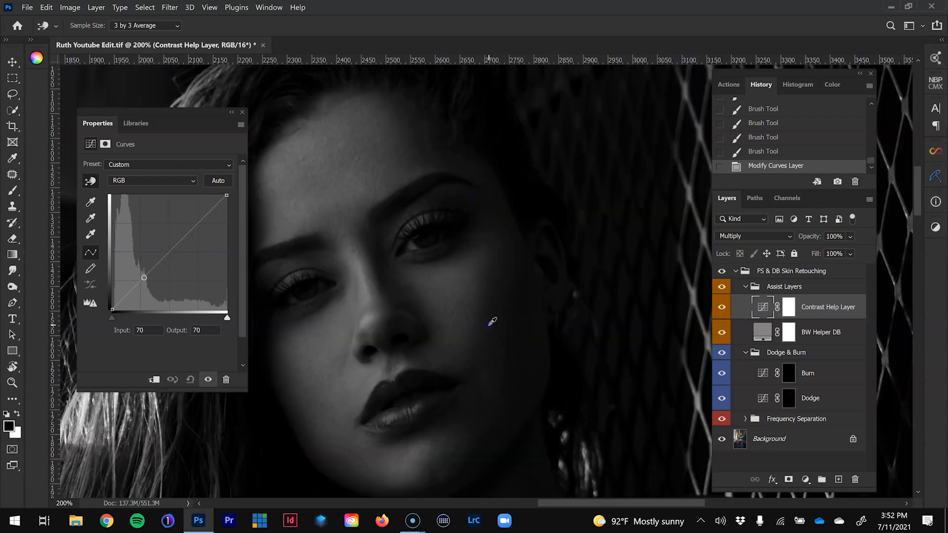
drag(485, 247, 481, 202)
key(ctrl+z)
key(ctrl+shift+z)
drag(485, 259, 469, 235)
drag(143, 213, 139, 206)
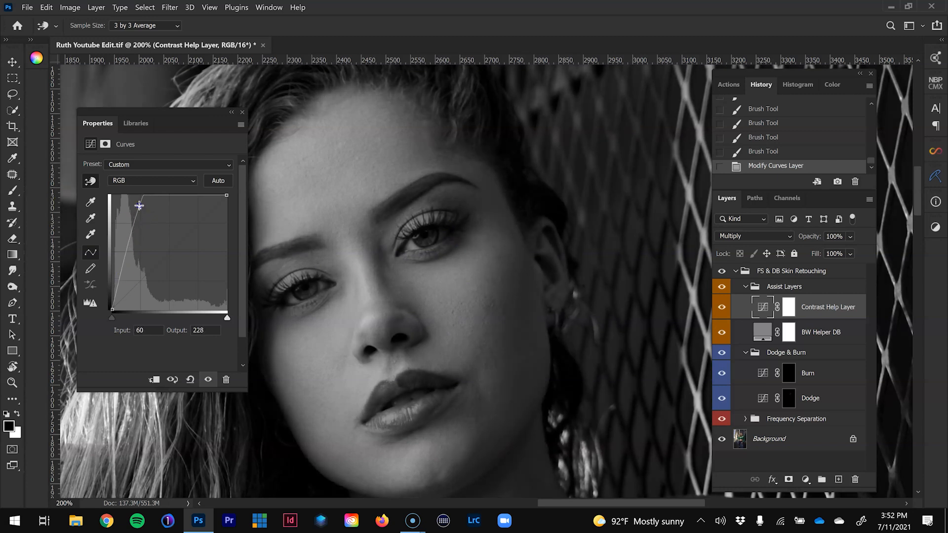
drag(556, 318, 537, 311)
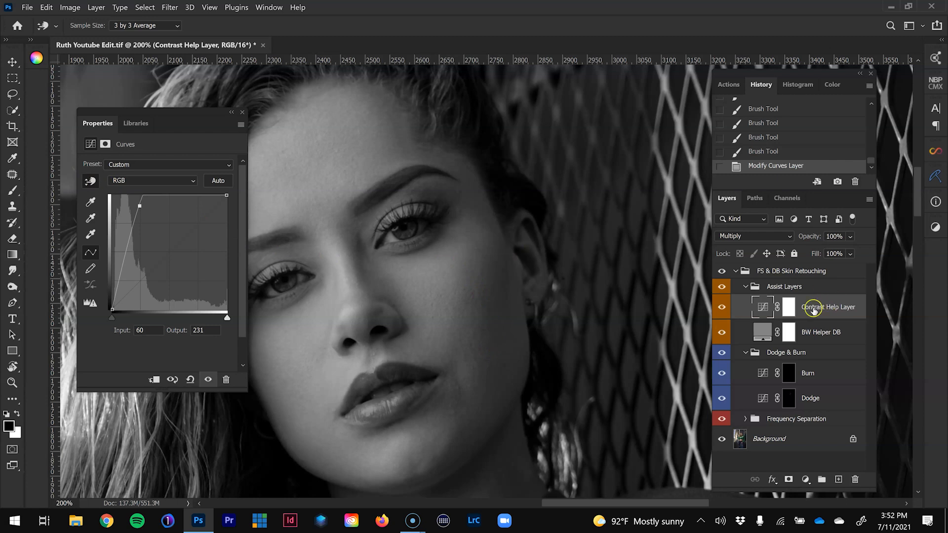
- Dodge the shaded cheek from below the eye to beside the mouth on the Dodge layer's mask, varying the brush size
click(789, 398)
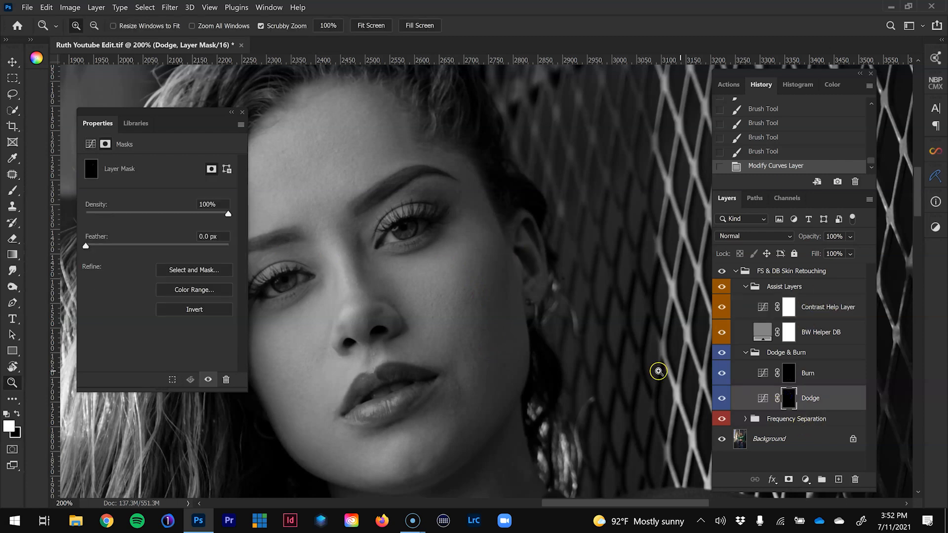
key(b)
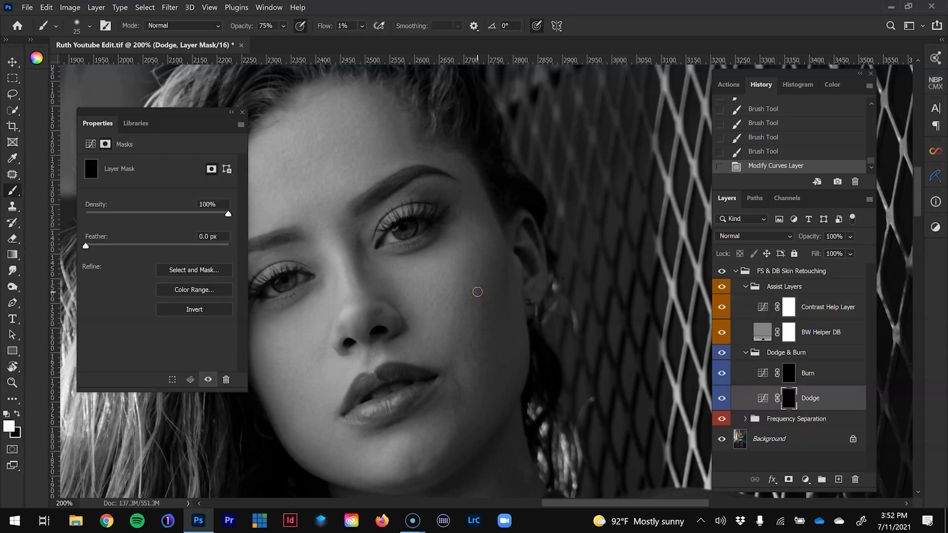
key(bracketright)
key(bracketright)
key(bracketright)
drag(476, 298, 503, 261)
key(bracketleft)
key(bracketleft)
key(bracketleft)
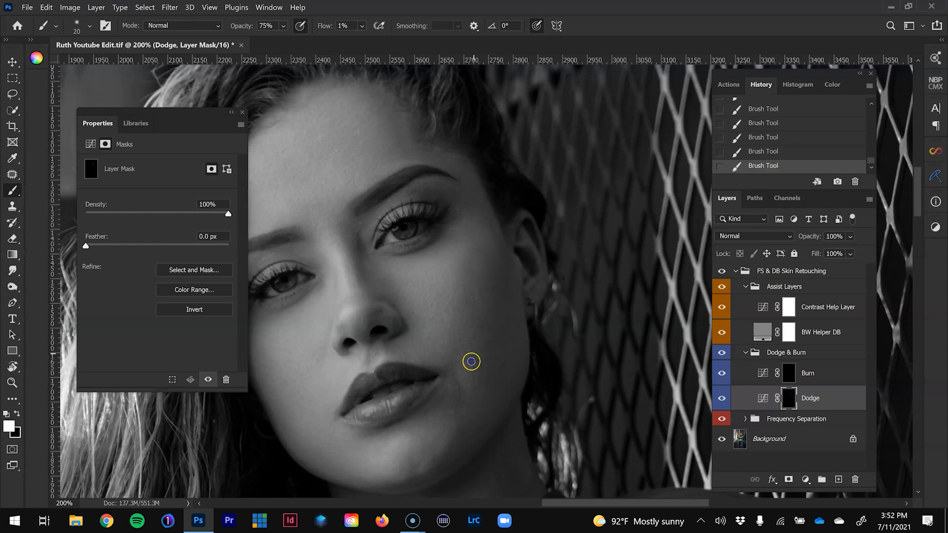
key(bracketright)
key(bracketleft)
key(bracketleft)
key(bracketleft)
key(bracketleft)
key(bracketleft)
- Turn the view upside down to burn bright patches on the cheek in the Burn layer's mask at 30 px, and reset the rotation
scroll(502, 225, down, 1)
key(r)
mouse_move(502, 225)
mouse_down()
mouse_move(466, 267)
mouse_move(473, 303)
mouse_up()
scroll(472, 291, up, 2)
click(789, 371)
key(bracketleft)
key(bracketleft)
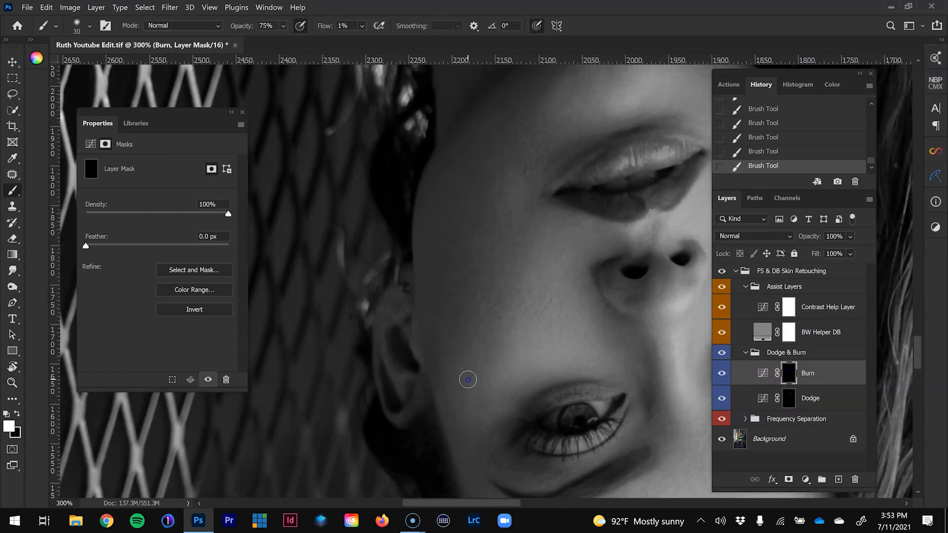
scroll(470, 391, down, 2)
key(r)
click(183, 26)
- Dodge uneven patches around the chin on the Dodge layer's mask with a 20 px brush
key(z)
click(475, 296)
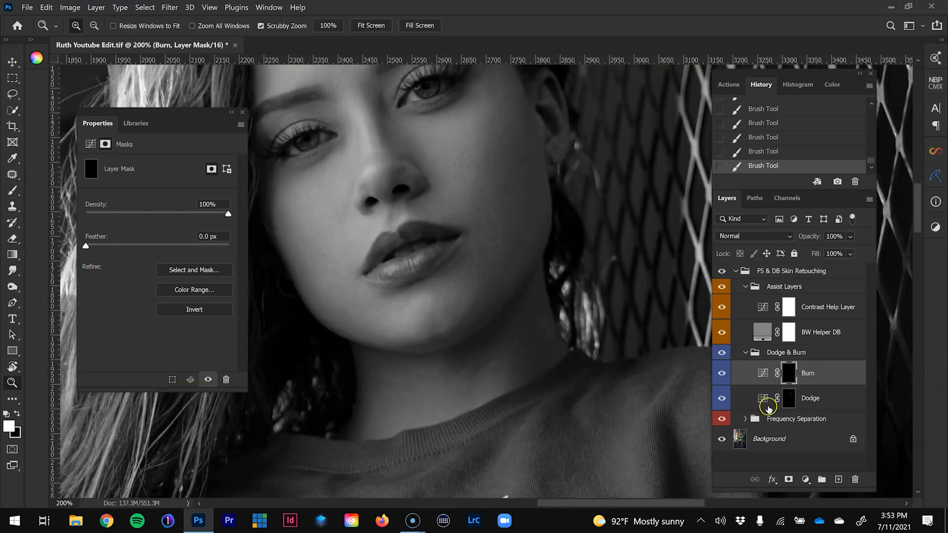
click(768, 406)
key(b)
key(z)
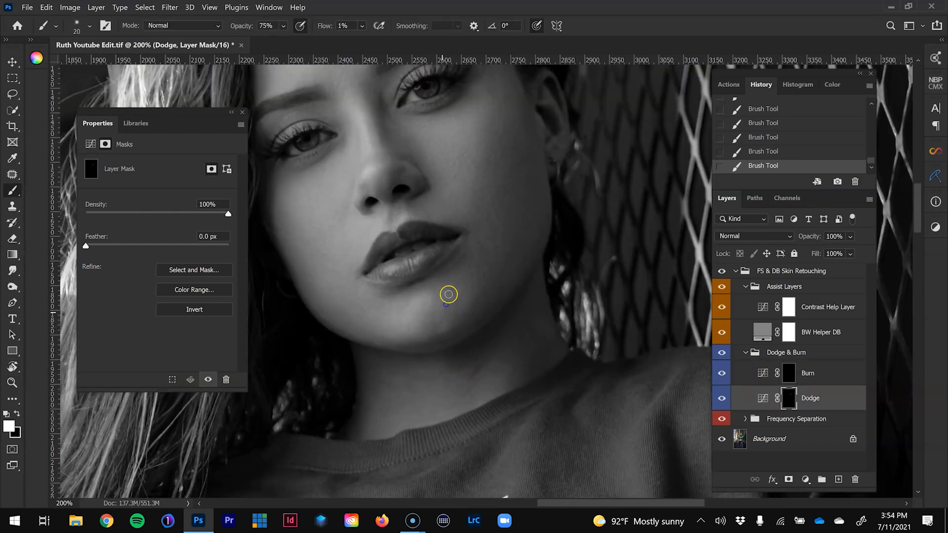
alt+click(520, 289)
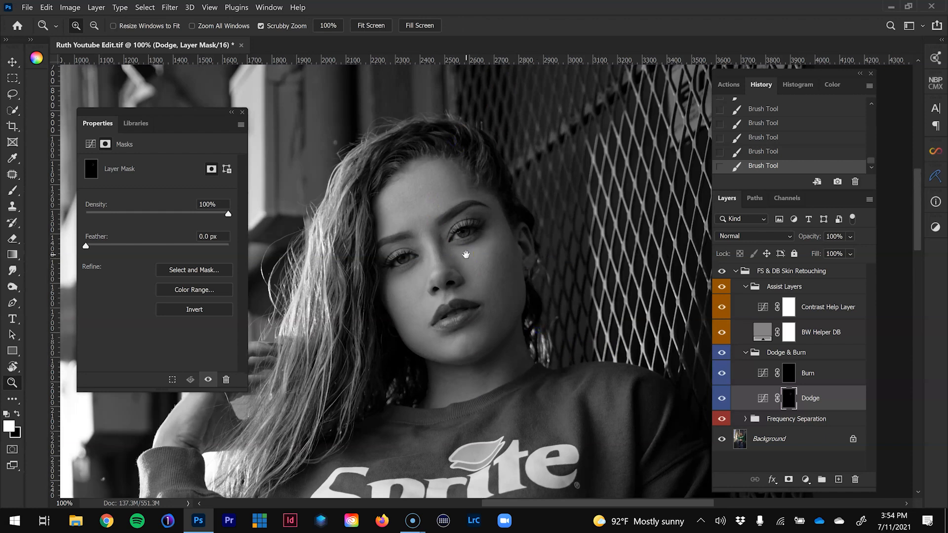
- Hide the Assist Layers group and toggle the Dodge & Burn group off and on to compare the face before and after
drag(458, 242, 479, 287)
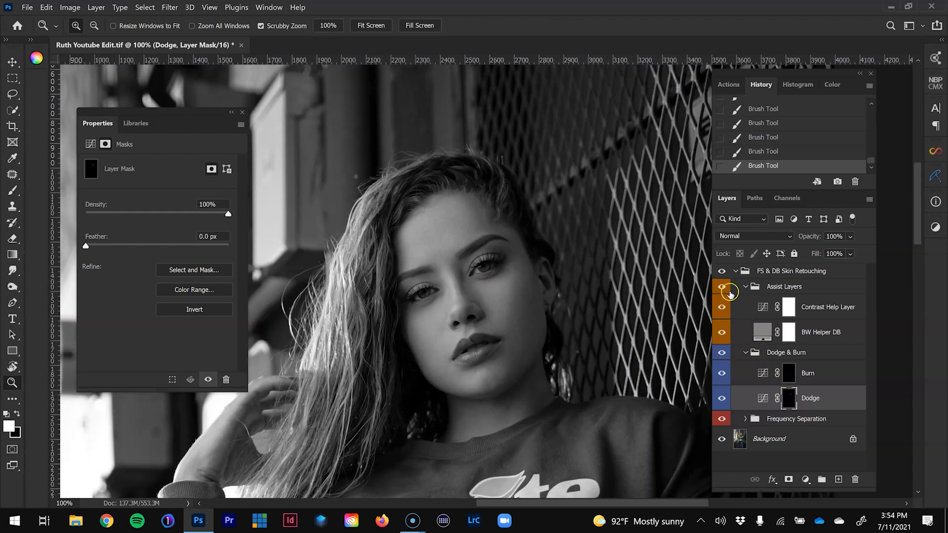
click(721, 286)
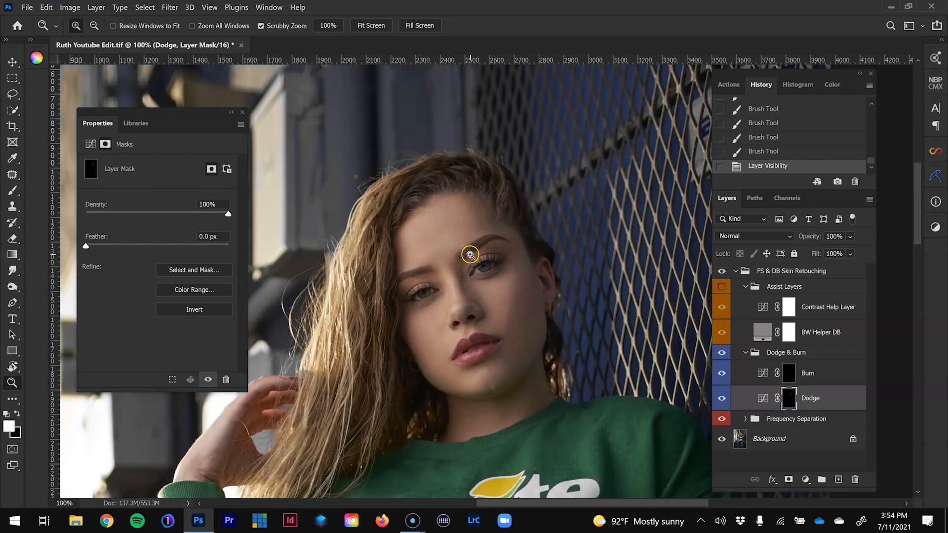
click(470, 255)
key(ctrl+minus)
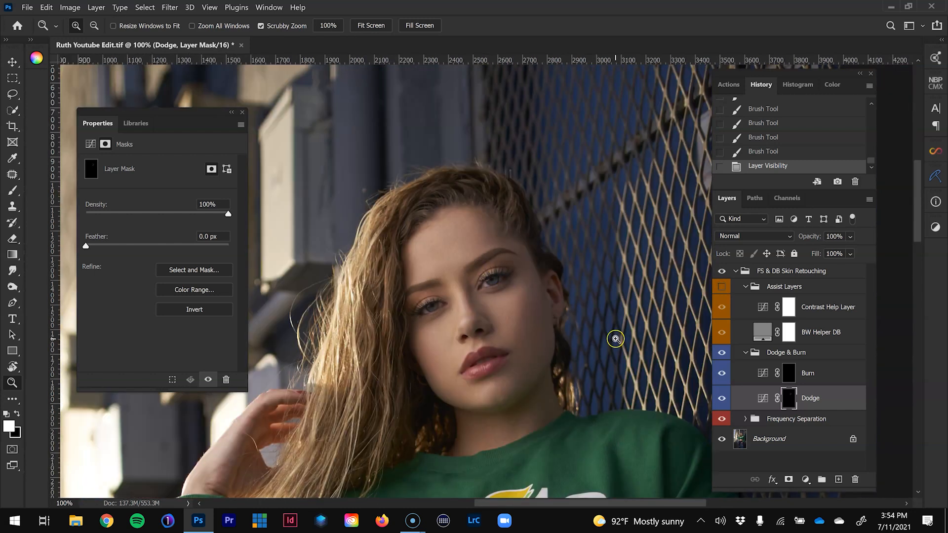
click(721, 354)
click(721, 354)
click(721, 353)
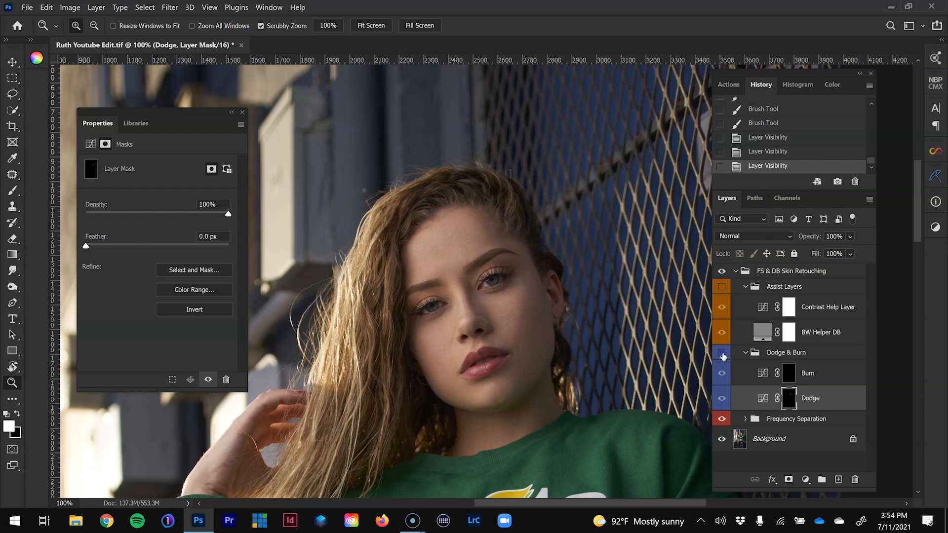
click(722, 354)
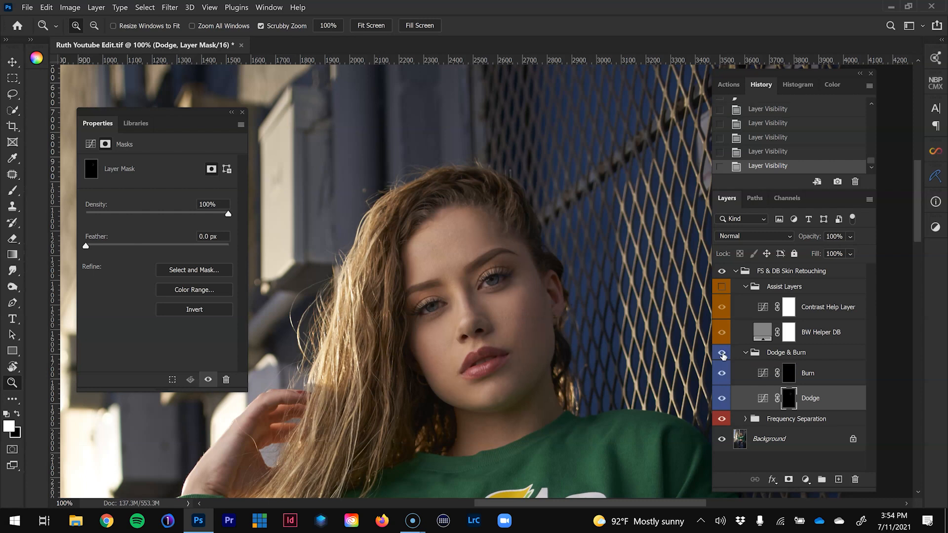
- Show the Assist Layers group again and adjust the Contrast Help Layer's curve for working on the bare midriff
key(ctrl+minus)
key(ctrl+minus)
drag(501, 435, 491, 270)
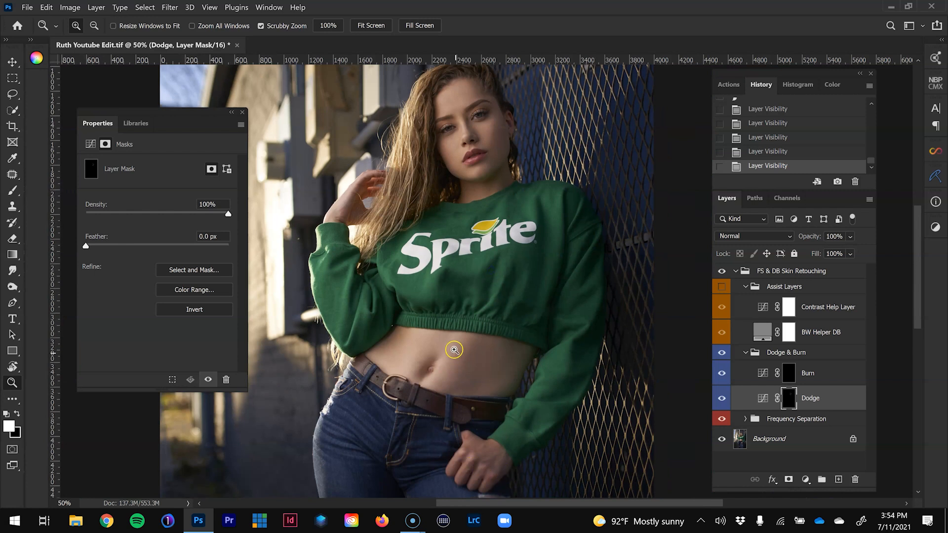
drag(469, 274, 465, 298)
key(ctrl+plus)
click(721, 286)
click(763, 307)
mouse_move(140, 202)
mouse_down()
mouse_move(306, 280)
mouse_move(377, 276)
mouse_up()
- Dodge the uneven dark patches on the midriff in the Dodge layer's mask, varying the brush size
click(788, 399)
key(b)
key(bracketright)
drag(483, 304, 482, 323)
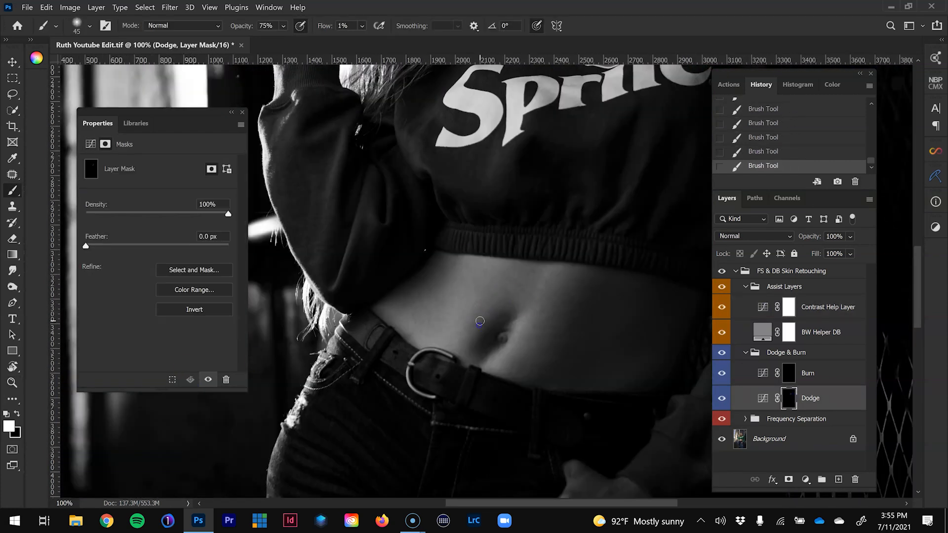
key(bracketleft)
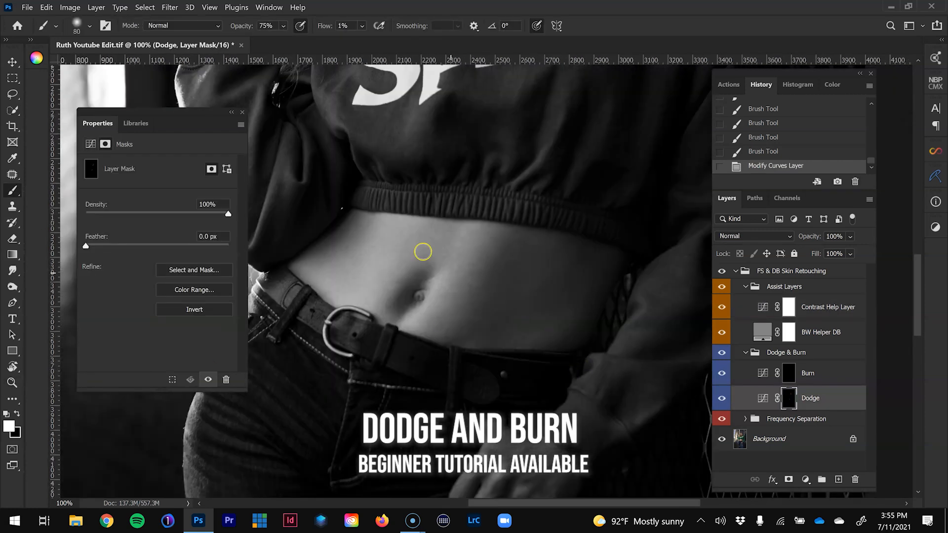
click(423, 251)
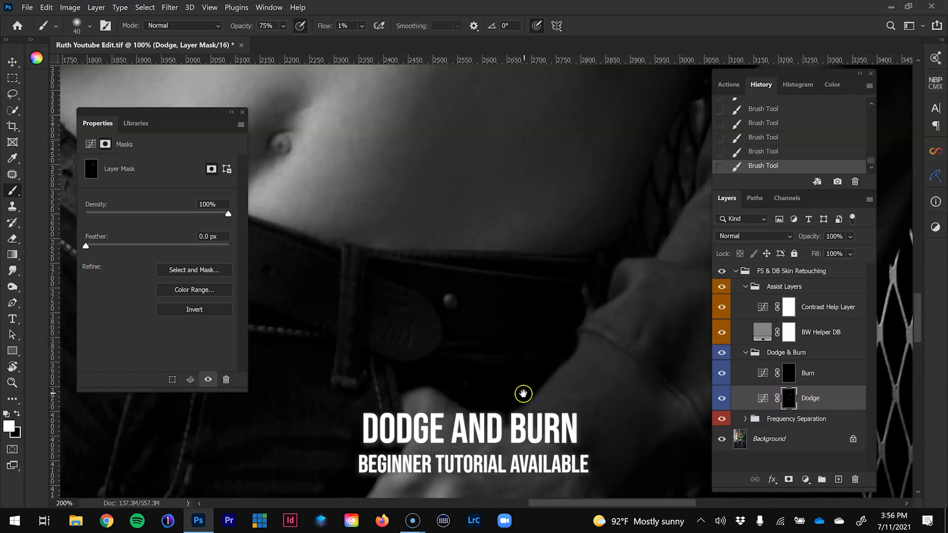
key(ctrl+minus)
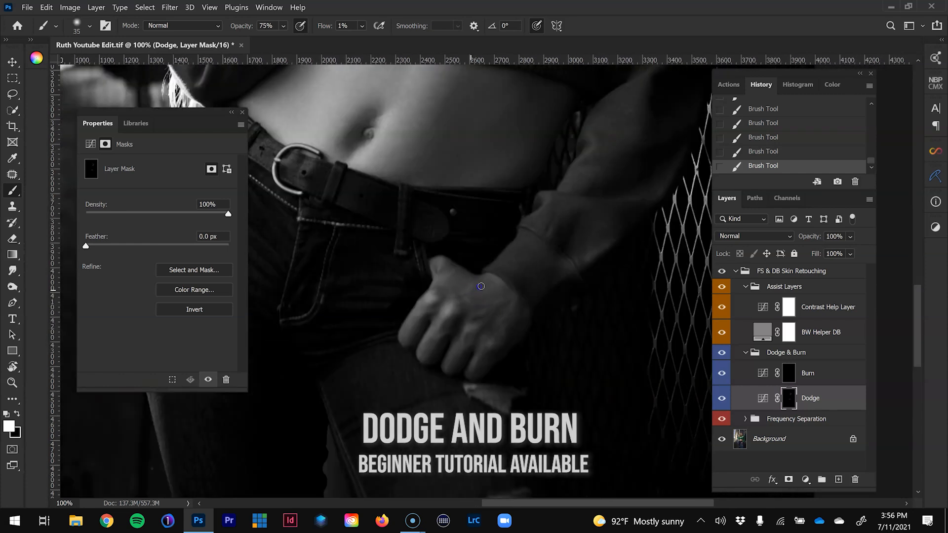
- Compare the whole figure with the Dodge layer off and on, and hide the Assist Layers group
key(ctrl+minus)
key(ctrl+minus)
key(ctrl+minus)
click(540, 374)
click(721, 398)
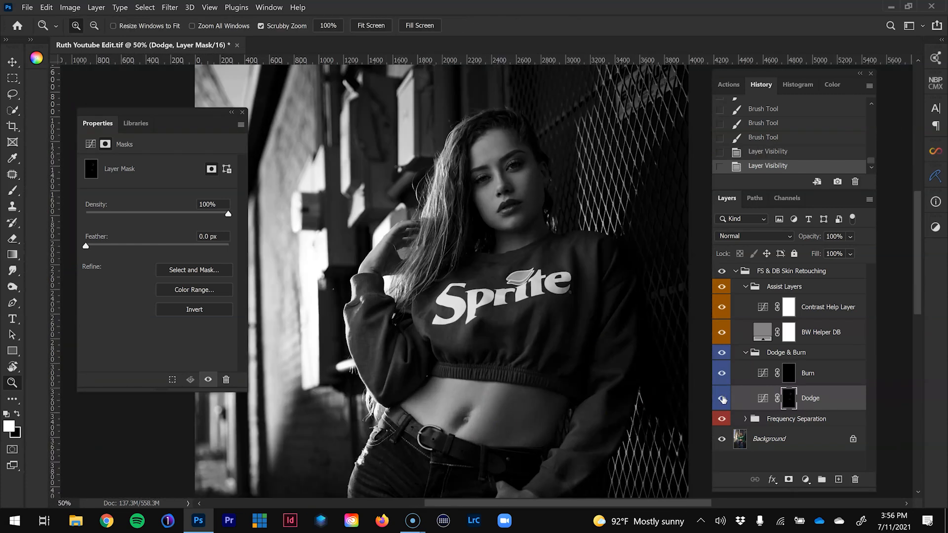
click(721, 287)
click(721, 398)
- Burn bright areas of the midriff on the Burn layer's mask with a 125 px brush
click(788, 373)
key(b)
click(484, 425)
click(502, 374)
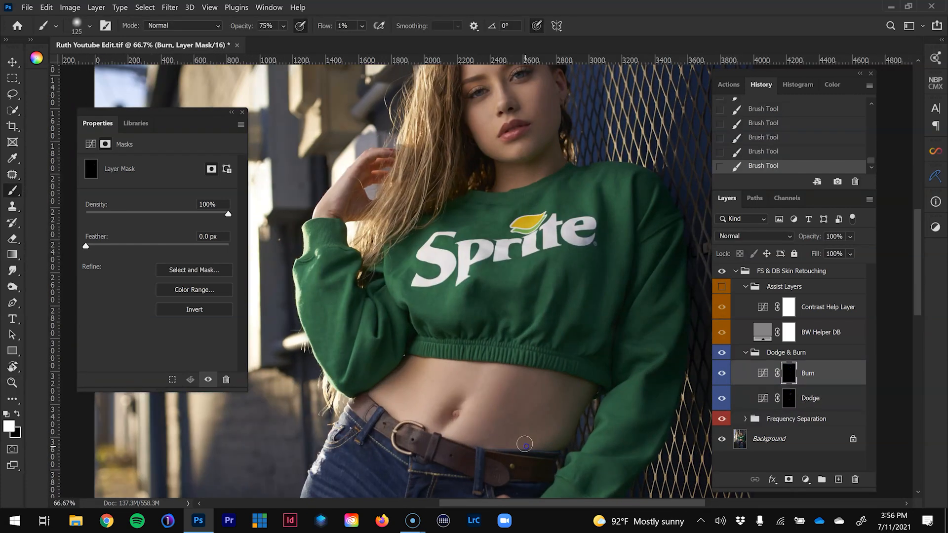
- Compare the retouched portrait with the original by repeatedly showing the Background layer alone and restoring all layers
key(ctrl+minus)
key(ctrl+minus)
alt+click(721, 439)
alt+click(721, 439)
alt+click(721, 439)
alt+click(722, 439)
alt+click(722, 439)
key(ctrl+space)
click(472, 192)
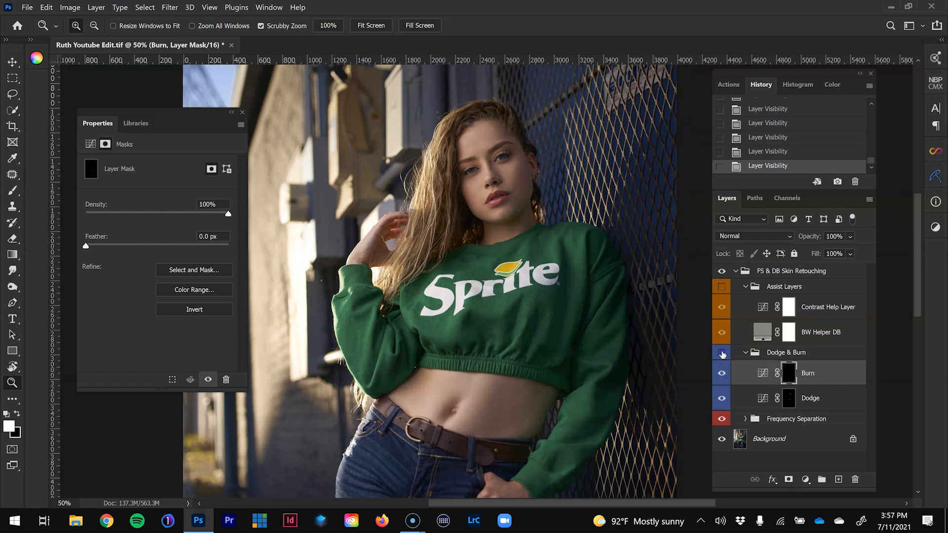
key(alt)
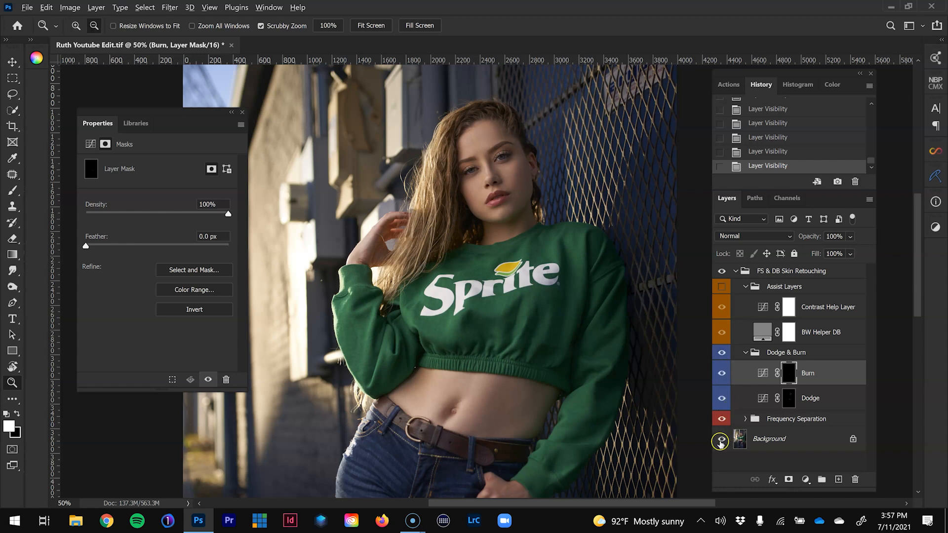
alt+click(722, 441)
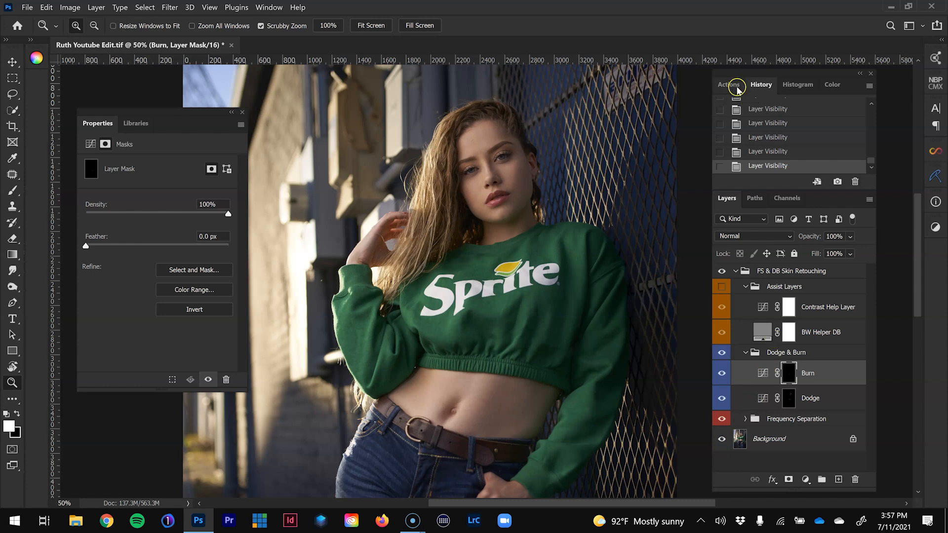
- Run the Dodge - Curves and Burn - Curves actions to add a second pair of layers in the Dodge & Burn group
click(728, 85)
scroll(782, 151, down, 2)
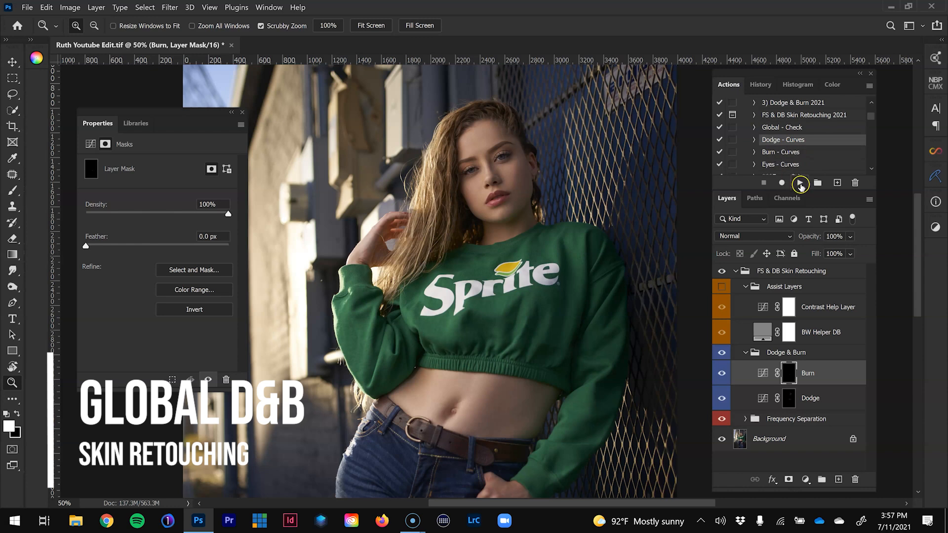
click(800, 183)
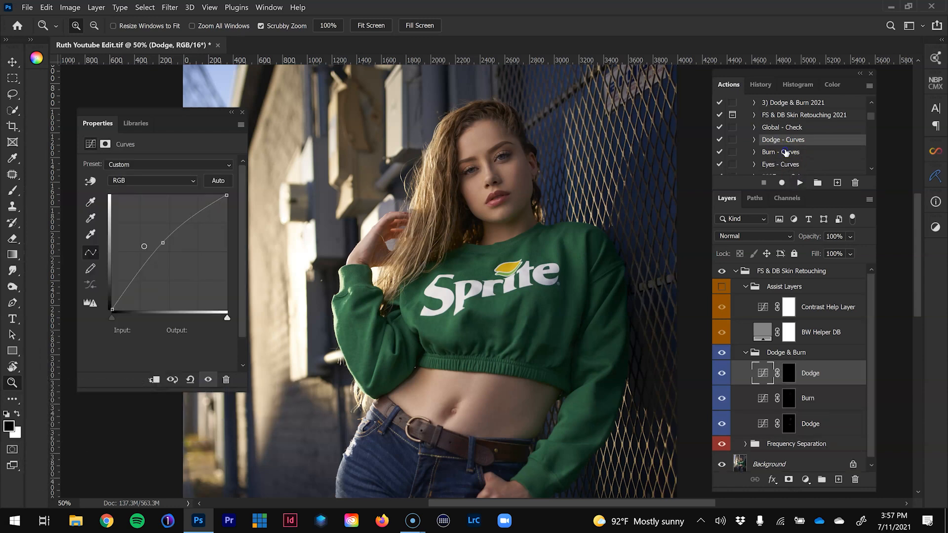
click(785, 152)
click(799, 183)
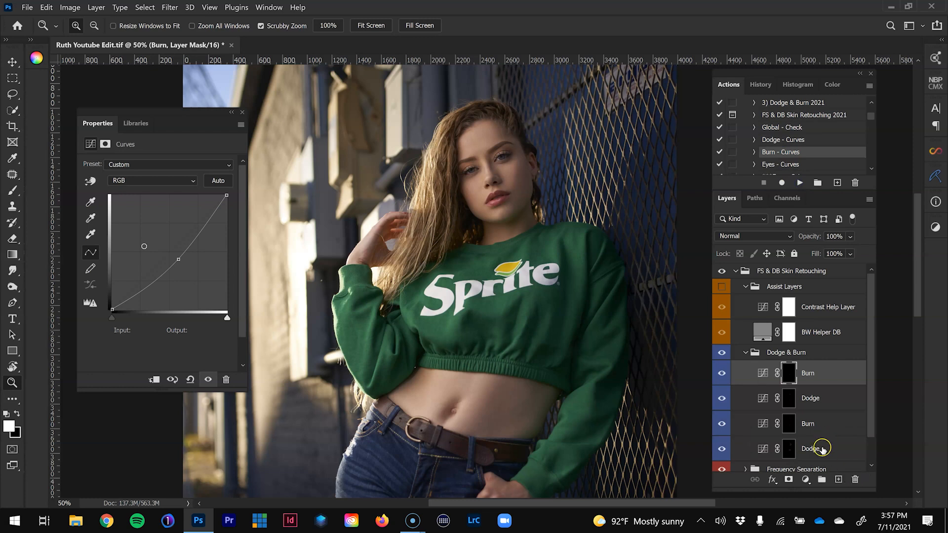
- Group the original Dodge and Burn layers and name the group Local
click(822, 448)
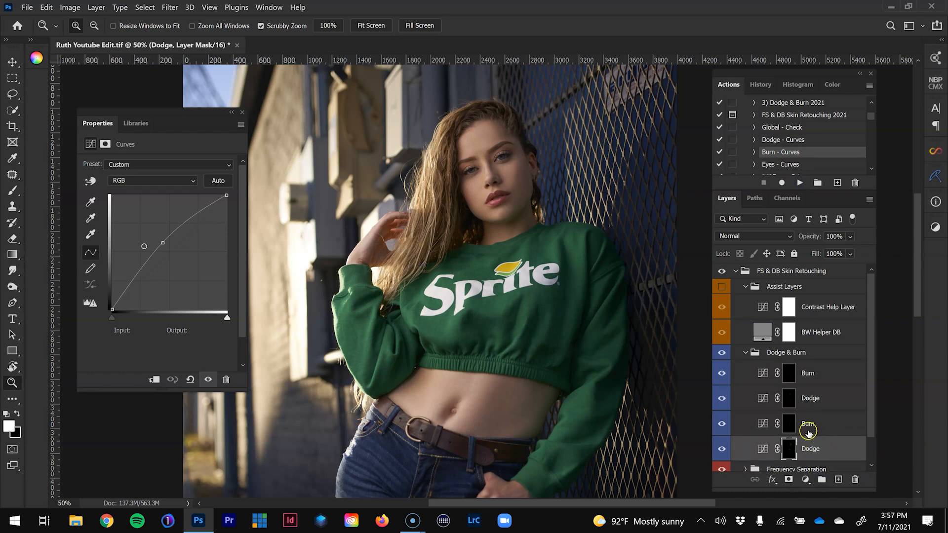
click(823, 429)
click(832, 451)
shift+click(830, 428)
key(ctrl+g)
double_click(792, 419)
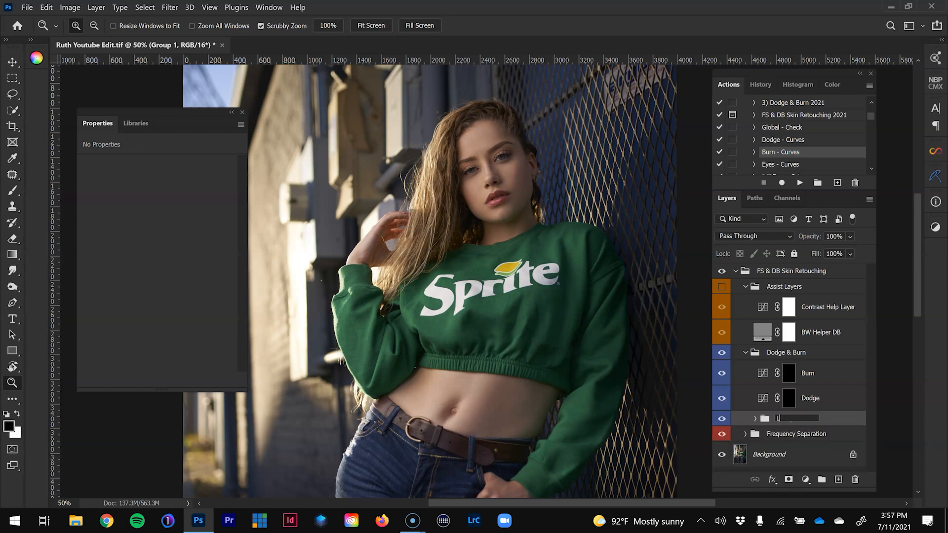
key(Return)
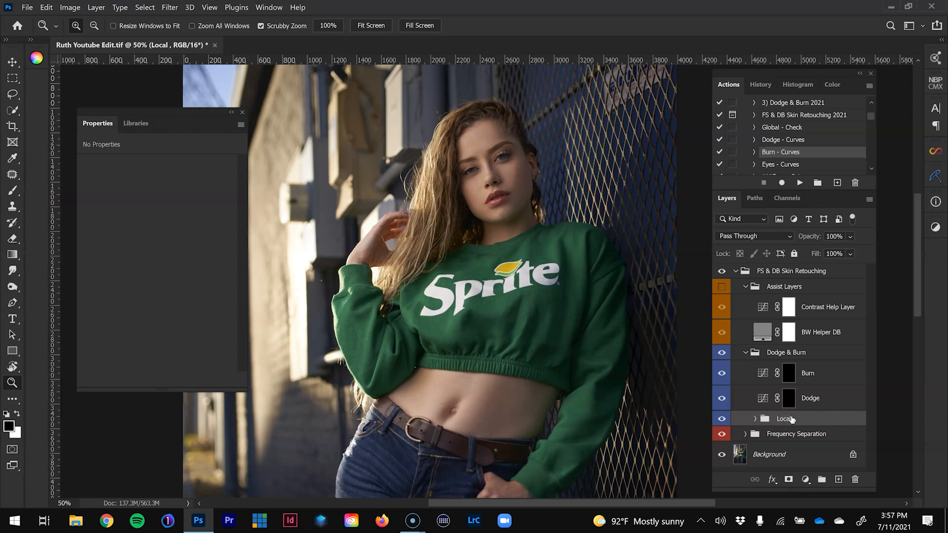
- Group the new Burn and Dodge layers above the Local group and name the group Global
click(834, 397)
shift+click(827, 375)
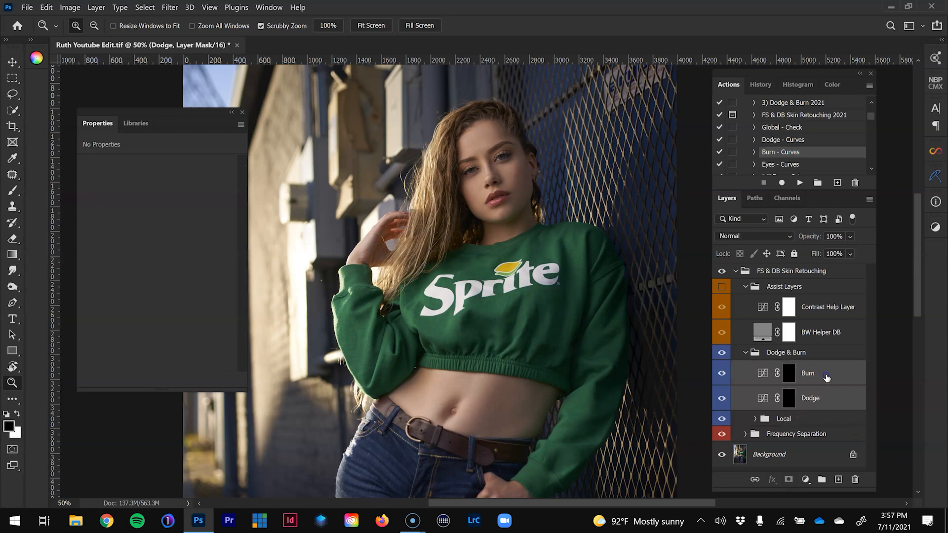
key(ctrl+g)
double_click(783, 369)
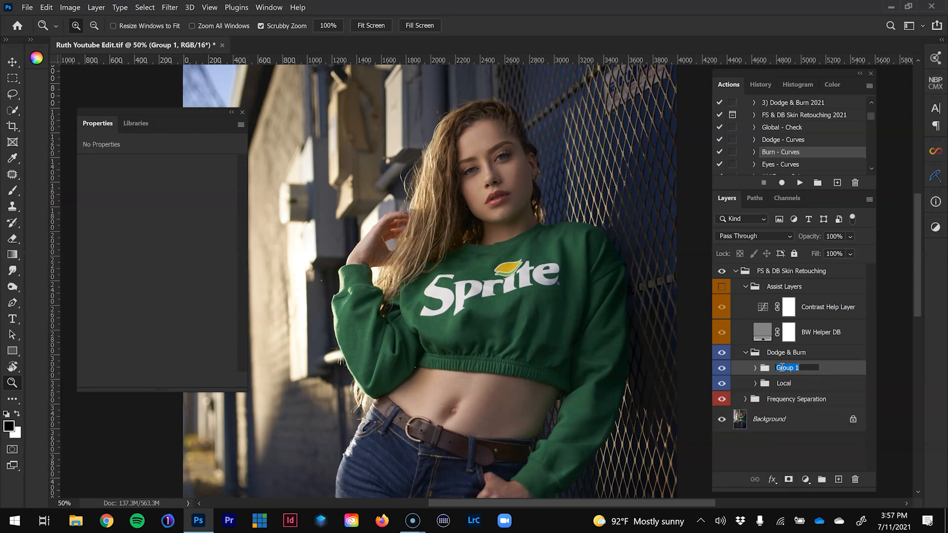
key(Return)
- Target the mask of the Dodge layer inside the Global group and set the brush flow to 4%
click(754, 368)
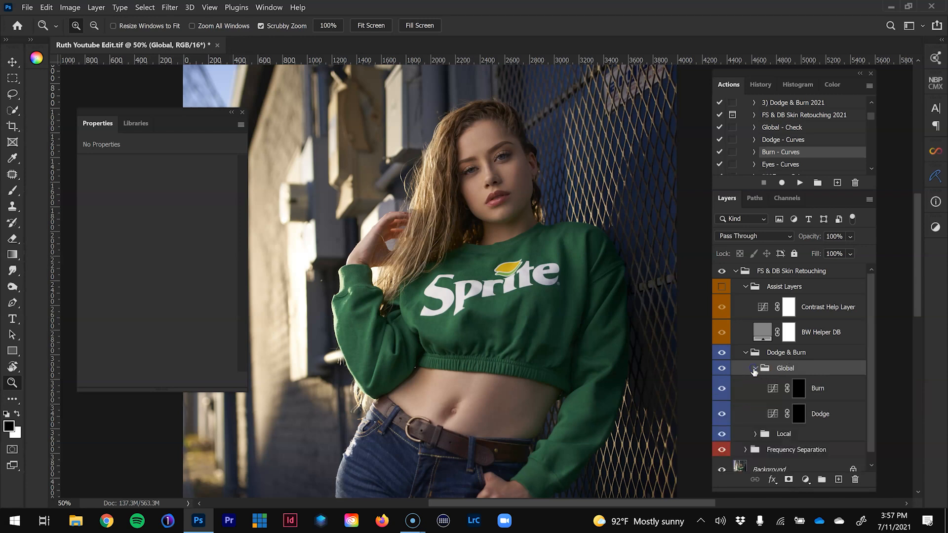
click(798, 415)
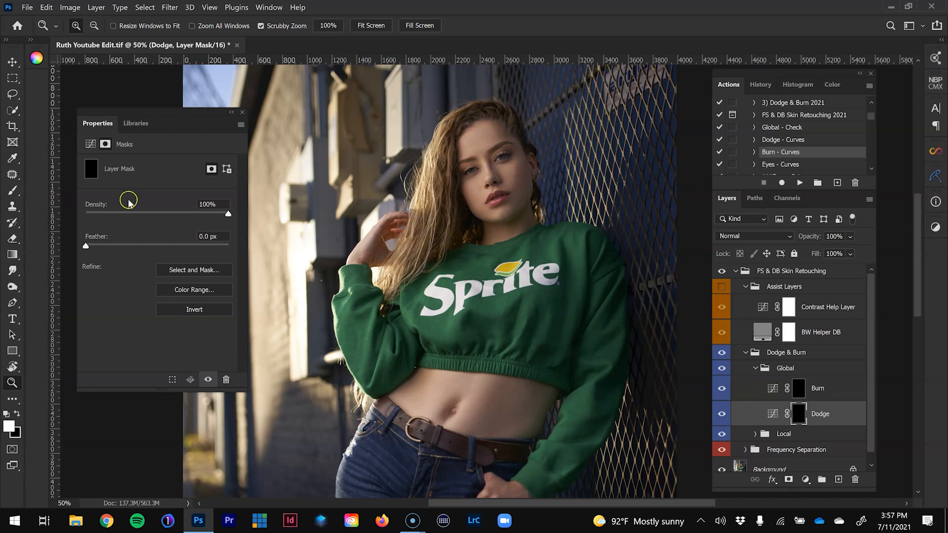
key(b)
click(344, 25)
key(z)
click(484, 135)
click(478, 140)
click(444, 133)
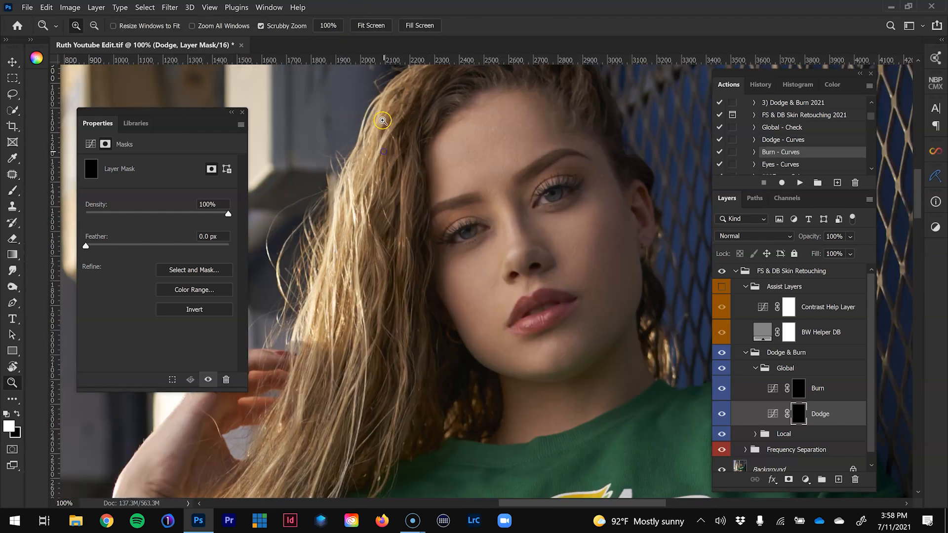
key(b)
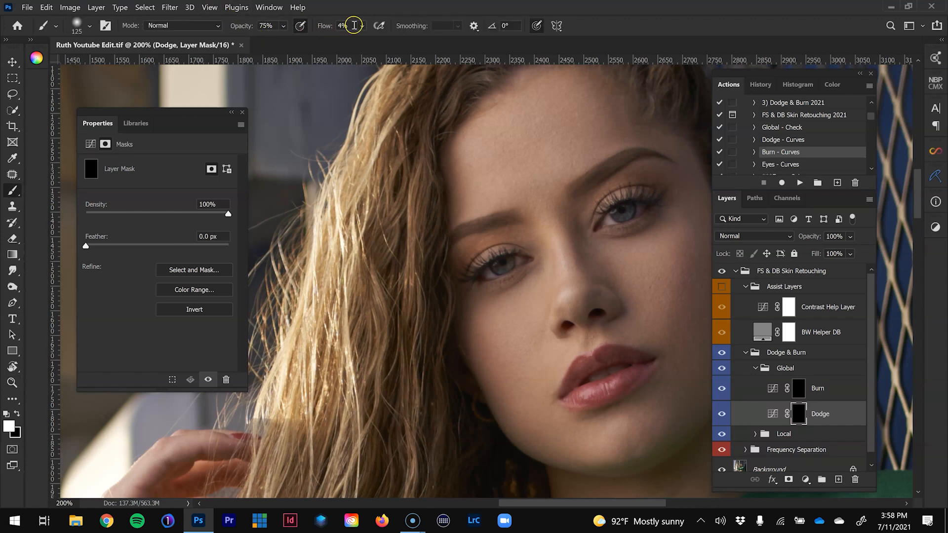
- Examine the highlights and shadows of the face, from the eyes close up to the whole head
drag(598, 246, 516, 247)
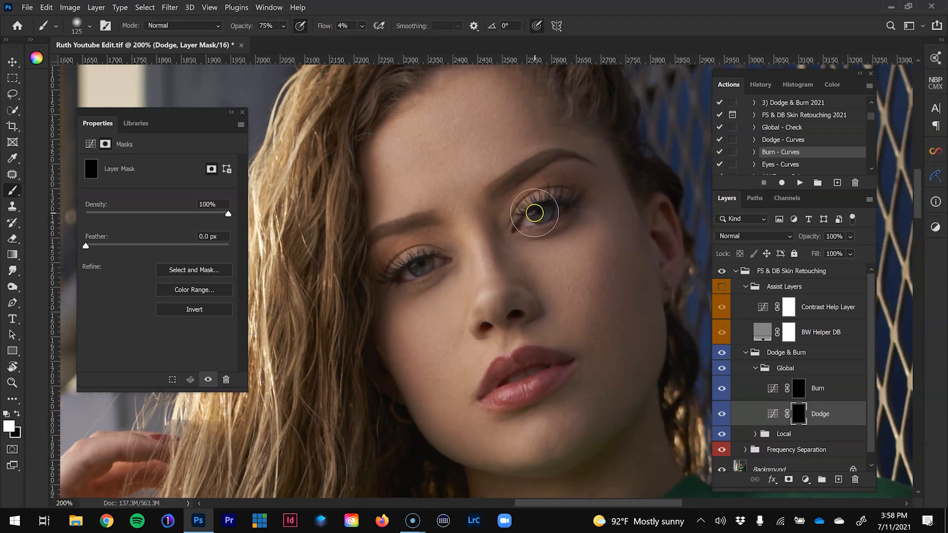
key(z)
click(531, 213)
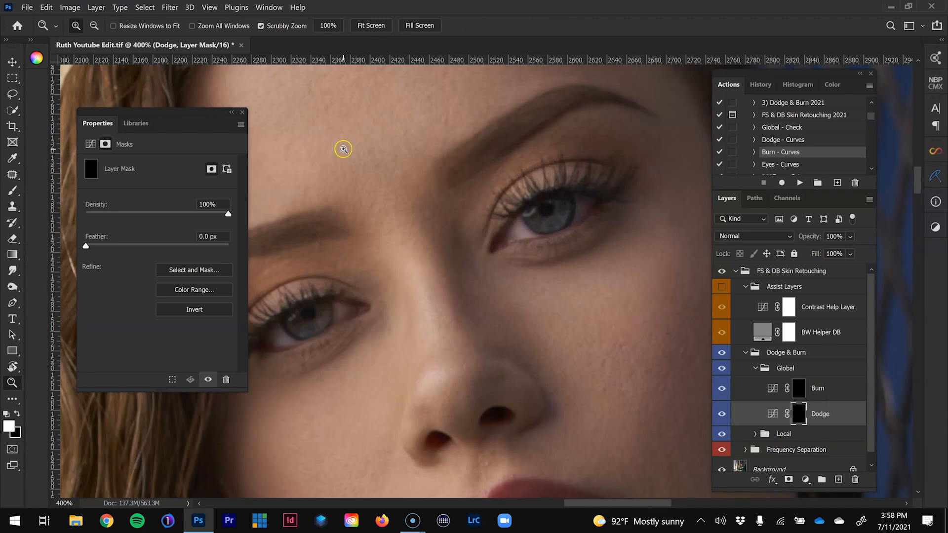
alt+click(343, 149)
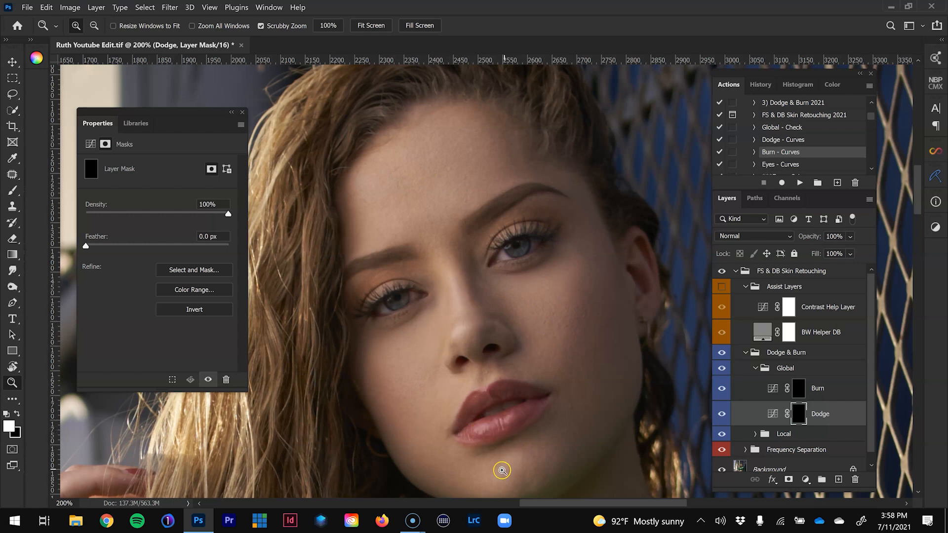
alt+click(502, 467)
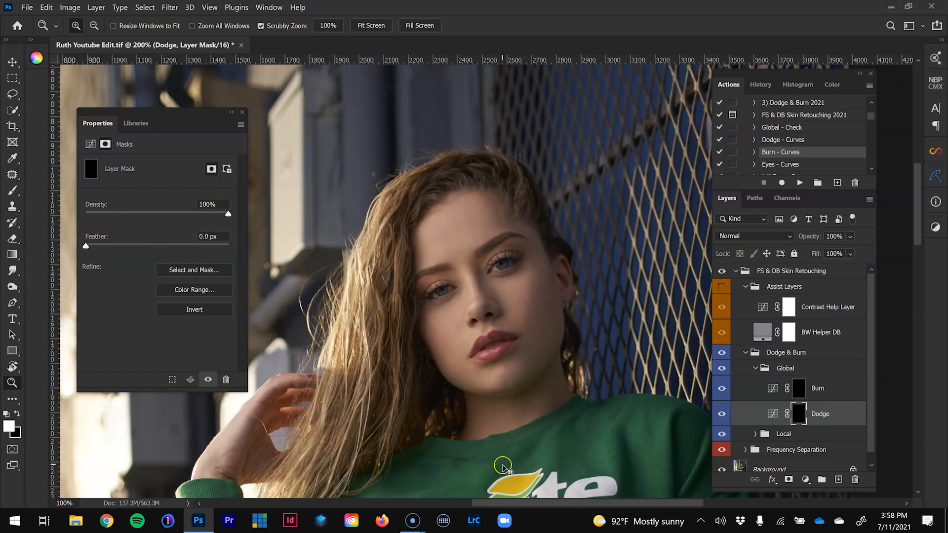
alt+click(502, 466)
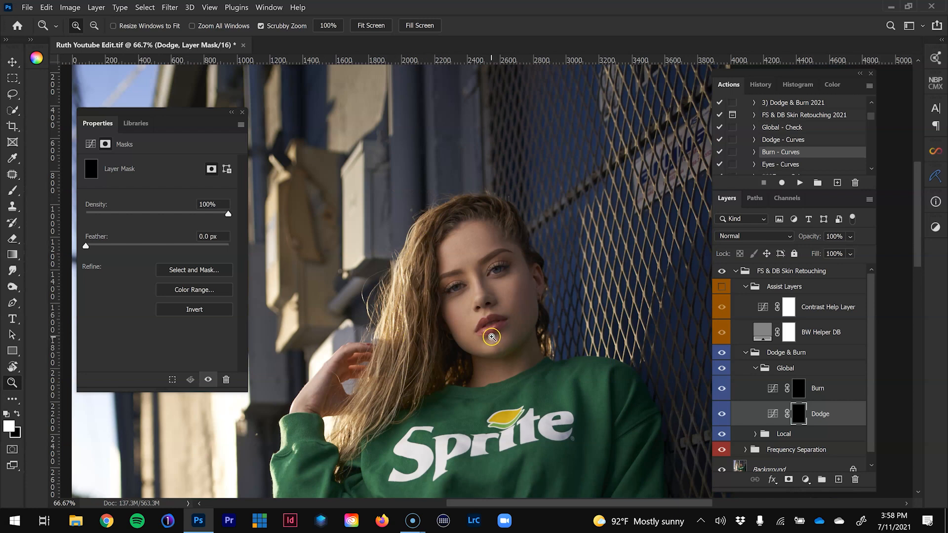
- Turn on the Assist Layers group and compare the face with and without the Contrast Help Layer
click(492, 337)
key(b)
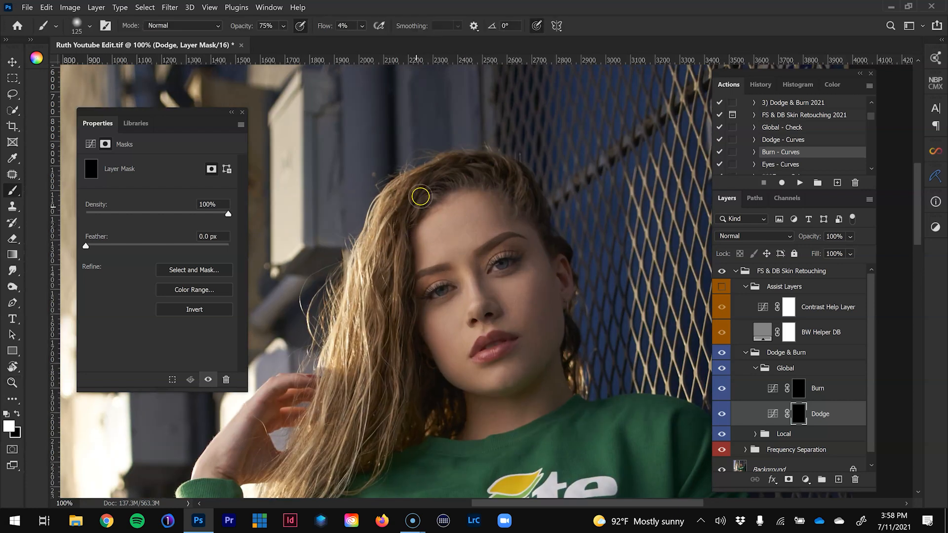
key(z)
click(466, 255)
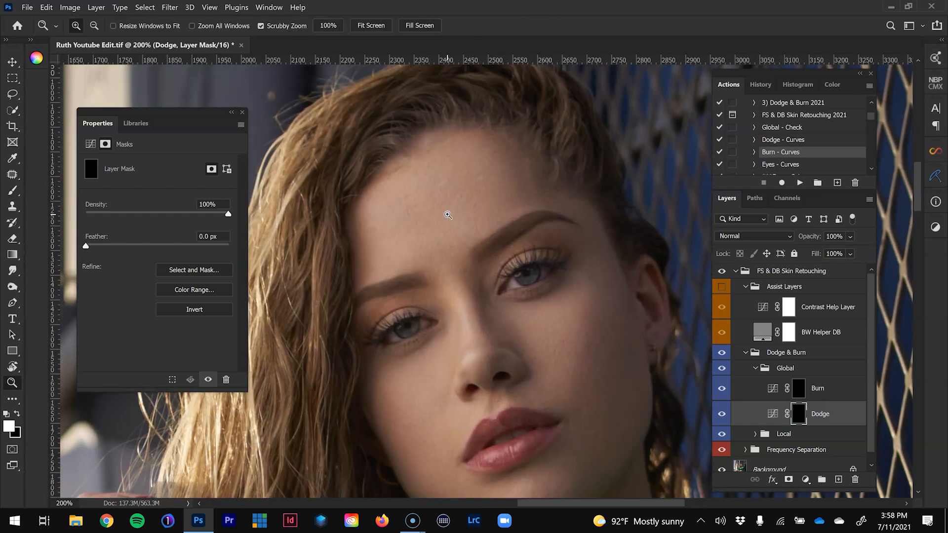
alt+click(447, 215)
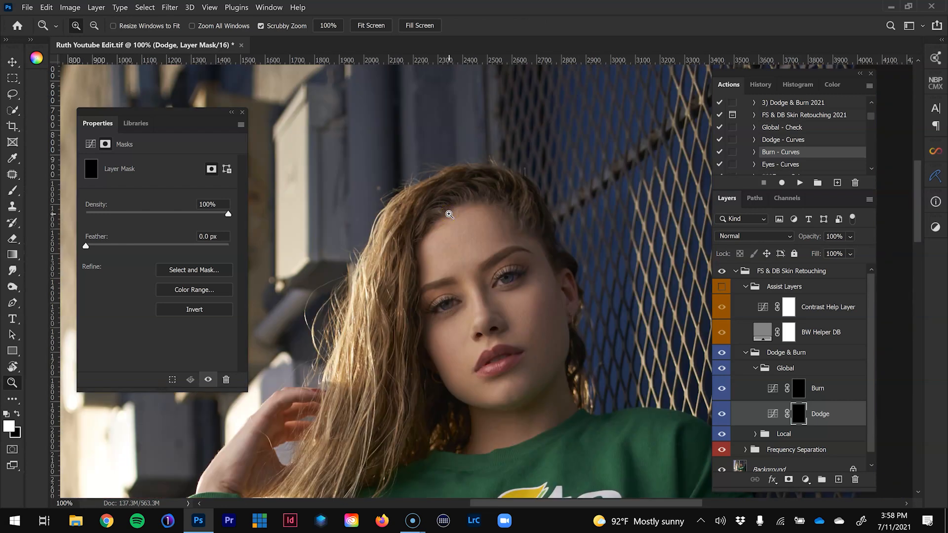
click(723, 291)
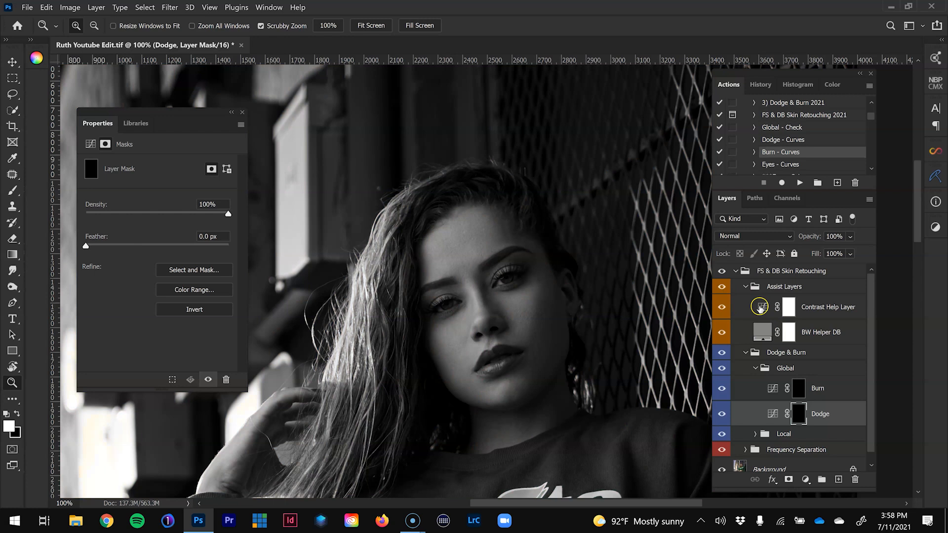
click(760, 307)
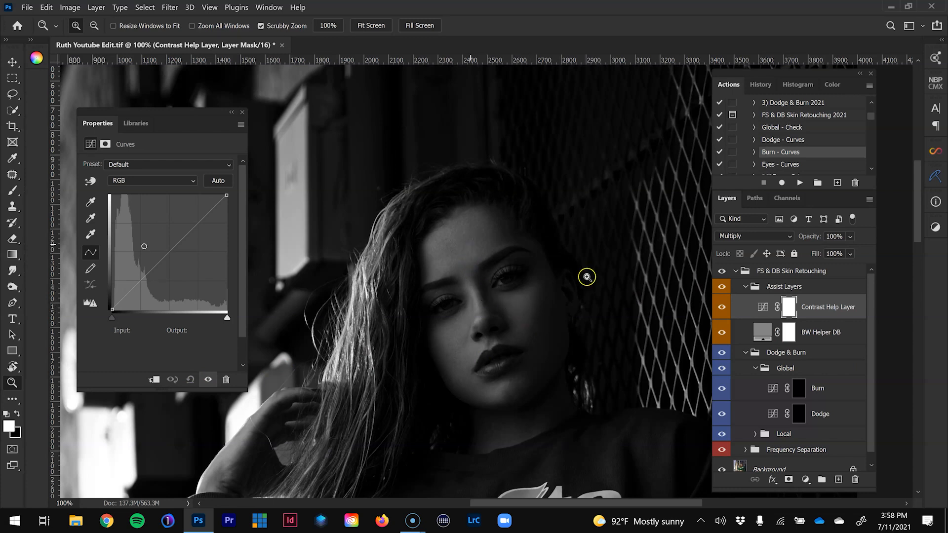
click(719, 308)
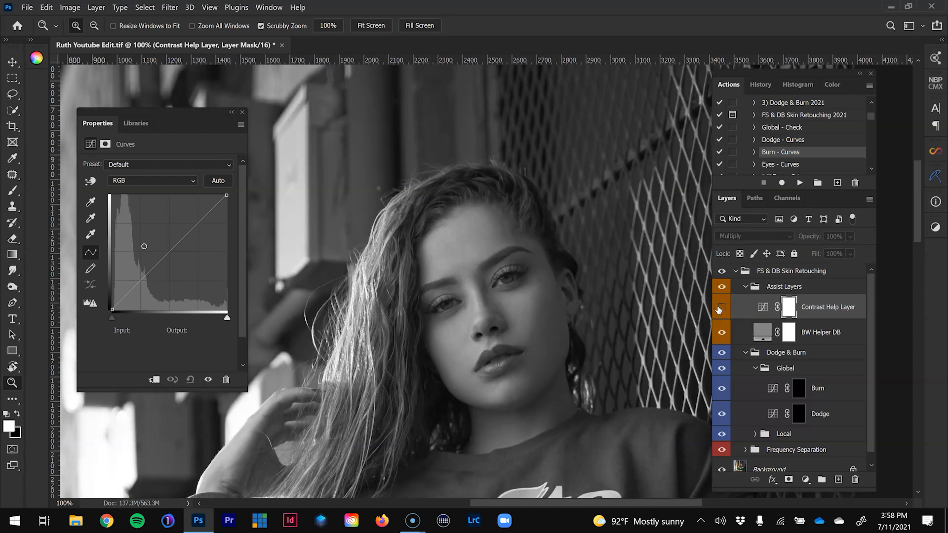
click(720, 307)
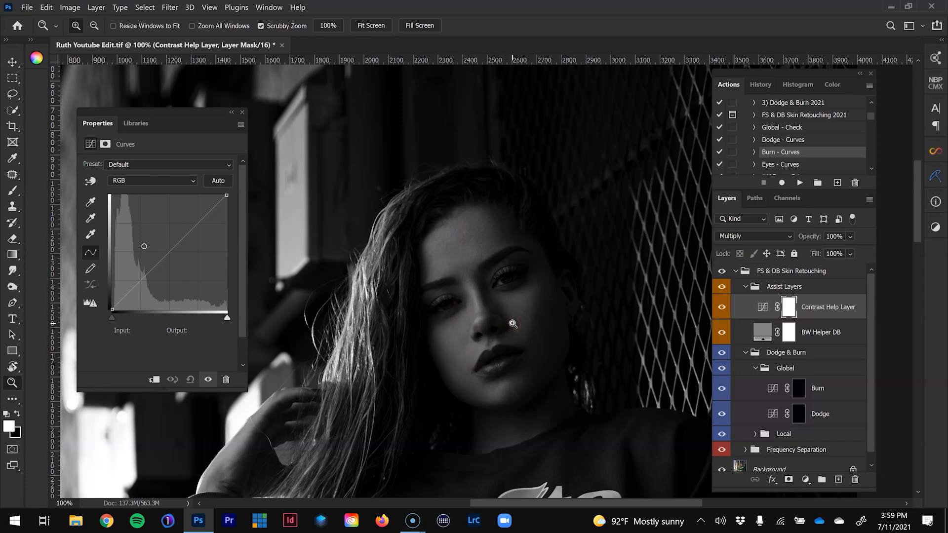
click(722, 288)
- Dodge the highlights of the forehead, nose bridge, cheeks and chin on the Global Dodge mask, resizing the brush between about 150 and 60 px
click(797, 419)
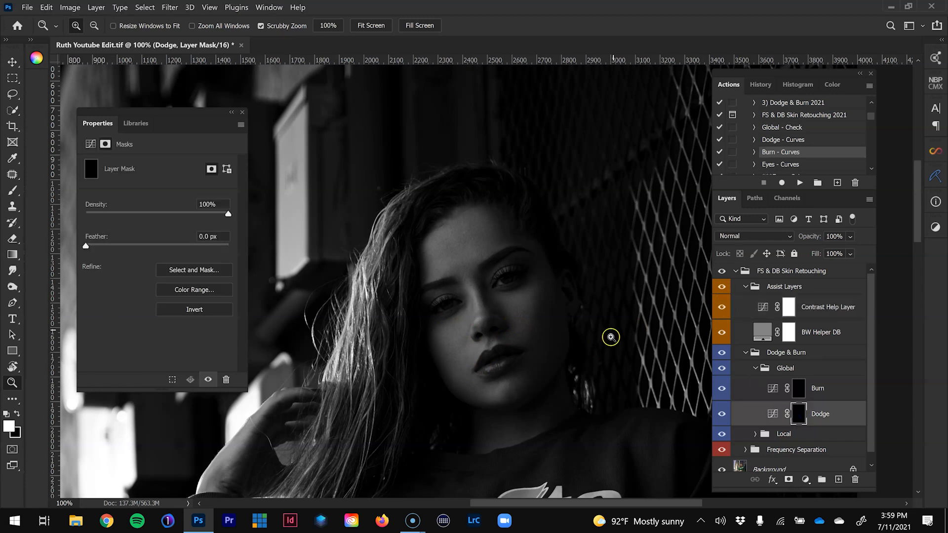
key(b)
key(bracketright)
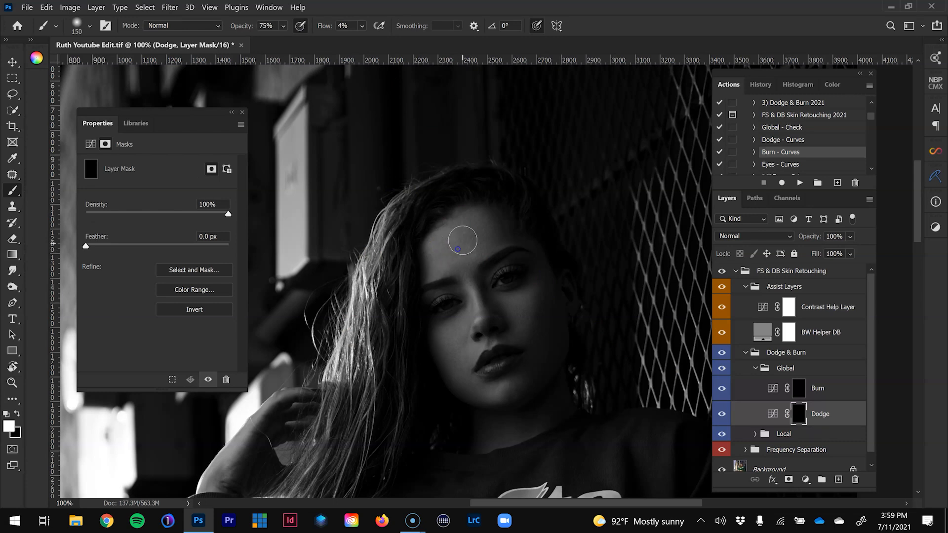
key(bracketleft)
key(bracketleft)
key(bracketleft)
key(bracketleft)
key(bracketleft)
key(bracketleft)
key(bracketright)
key(bracketright)
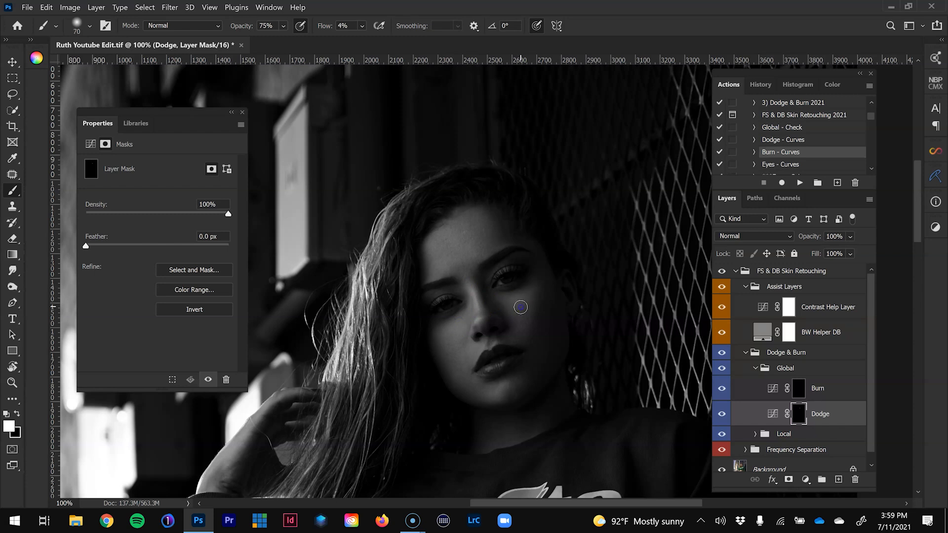
key(bracketleft)
key(bracketleft)
key(bracketleft)
key(bracketleft)
key(bracketright)
key(bracketright)
key(bracketright)
- Hide the Assist Layers group and compare the portrait with and without the Global Dodge layer
click(721, 286)
click(721, 417)
click(721, 417)
click(721, 417)
click(721, 417)
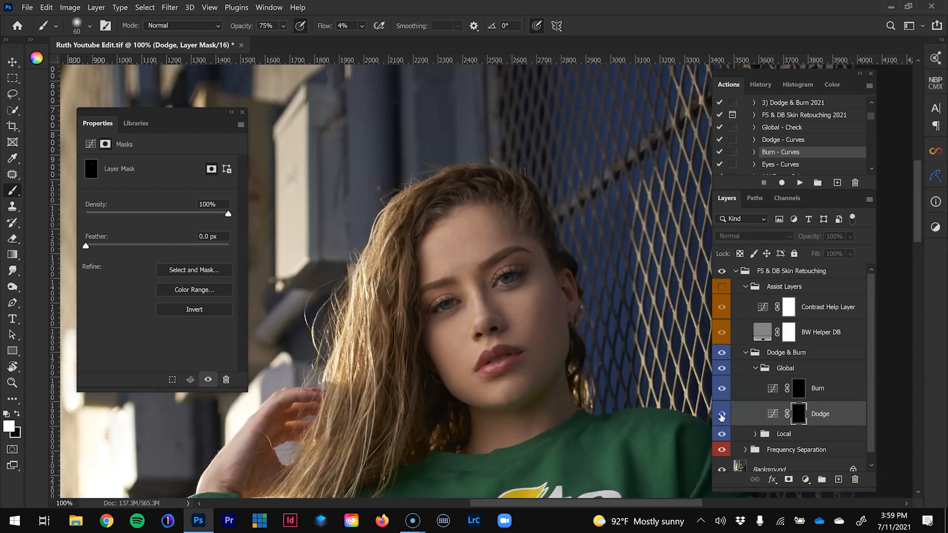
key(ctrl+minus)
key(ctrl+minus)
key(ctrl+minus)
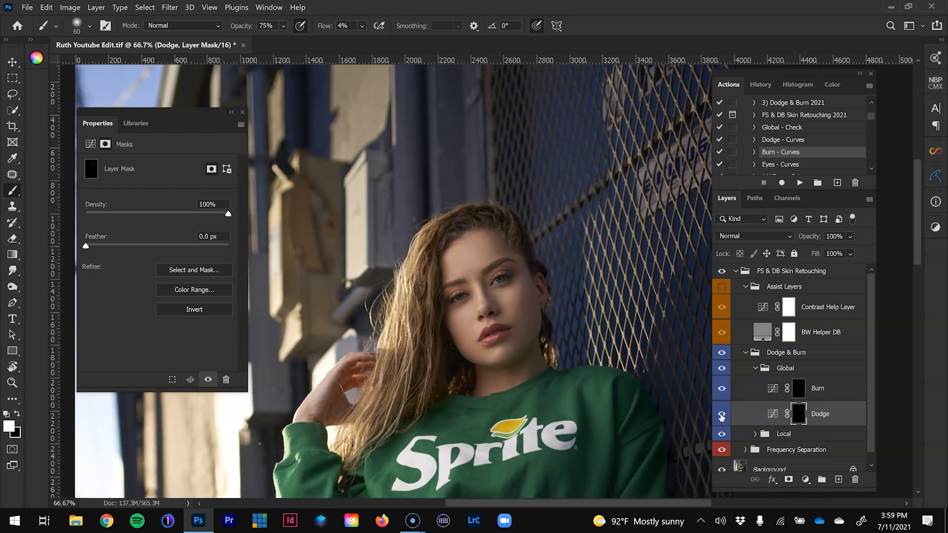
key(ctrl+plus)
- Inspect the Global Dodge mask on its own around the face and return to the normal image view
alt+click(798, 415)
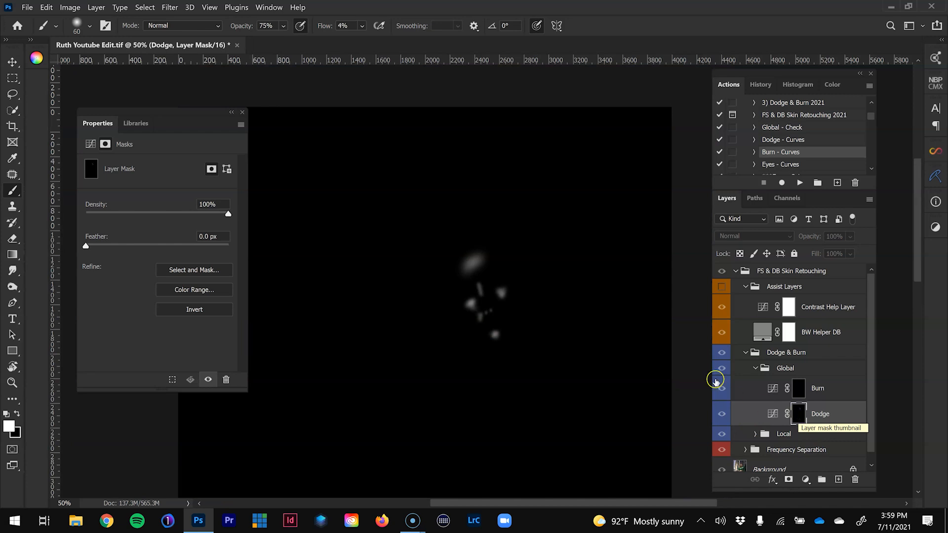
key(z)
click(503, 277)
click(503, 277)
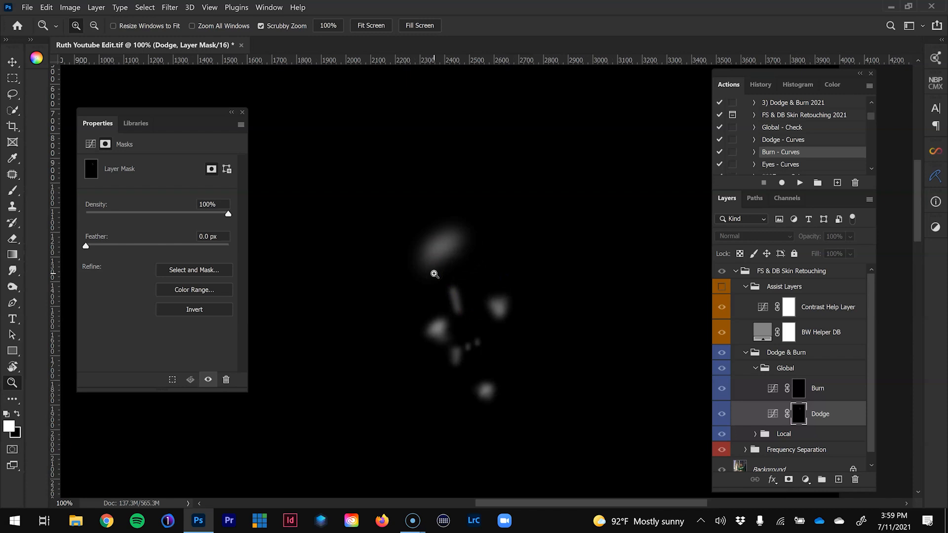
alt+click(797, 412)
- Dodge the highlights on the lips with a brush of about 15 px
click(483, 378)
click(482, 367)
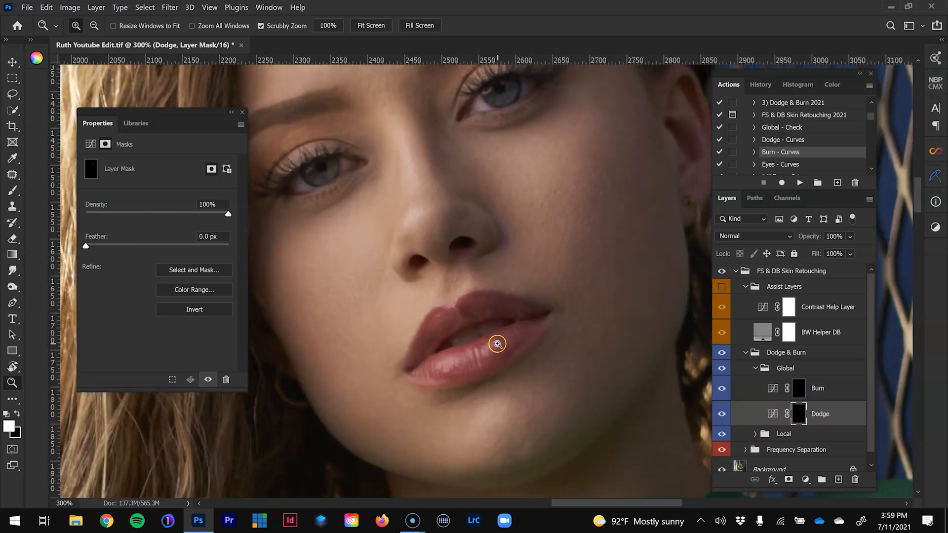
key(b)
key(bracketleft)
key(bracketleft)
key(bracketleft)
key(bracketleft)
key(bracketleft)
key(bracketleft)
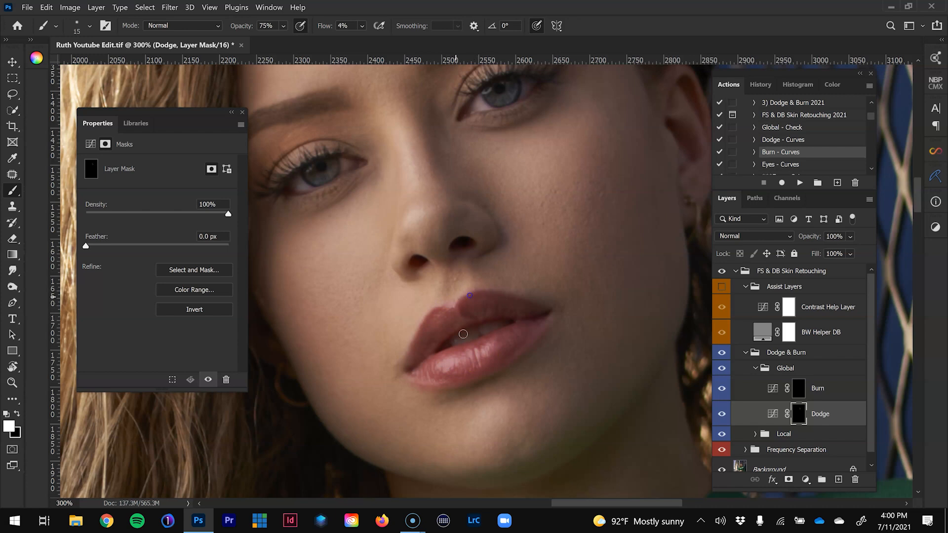
mouse_move(475, 358)
mouse_down()
mouse_move(503, 337)
mouse_move(535, 334)
mouse_up()
- Dodge both eyes and the areas around them on the Global Dodge mask with a brush of about 15 to 20 px
drag(481, 265, 543, 420)
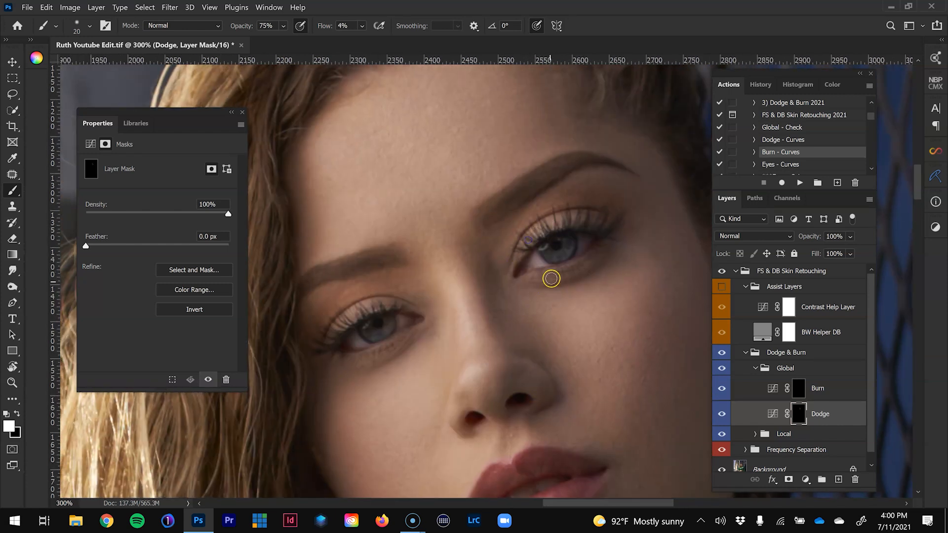
mouse_move(432, 316)
mouse_down()
mouse_move(405, 301)
mouse_move(339, 322)
mouse_move(357, 291)
mouse_move(380, 344)
mouse_move(400, 323)
mouse_move(376, 335)
mouse_up()
drag(520, 266, 567, 248)
key(ctrl+plus)
key(ctrl+plus)
mouse_move(607, 219)
mouse_down()
mouse_move(563, 274)
mouse_move(528, 280)
mouse_up()
key(ctrl+plus)
key(bracketleft)
key(bracketleft)
key(bracketleft)
key(bracketleft)
drag(292, 479, 423, 368)
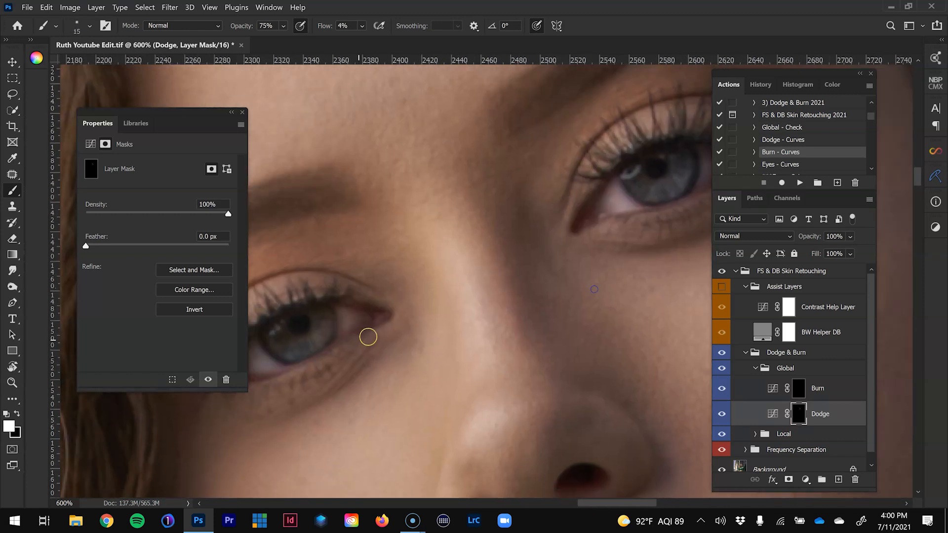
- Compare the whole portrait with and without the Global Dodge layer
key(ctrl+0)
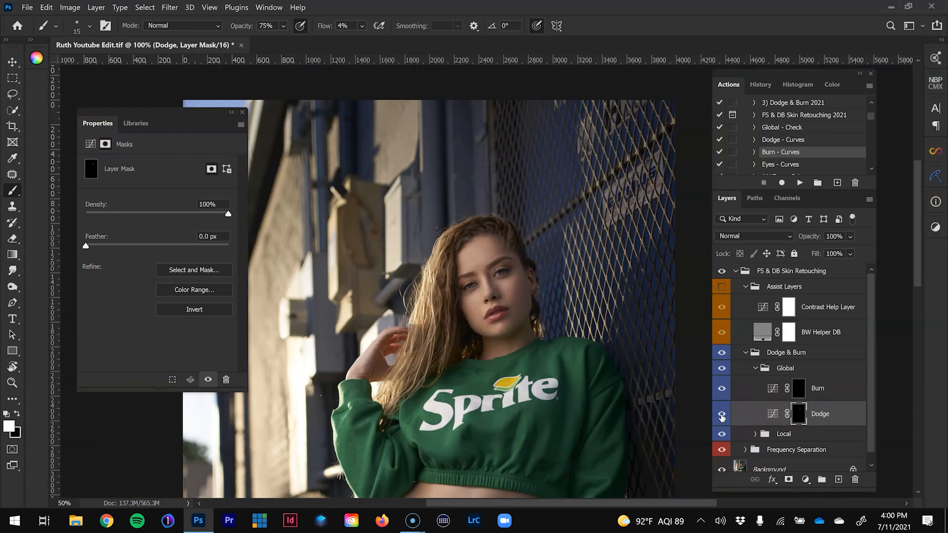
click(721, 415)
click(721, 416)
- Set the brush flow to 8% and dodge the hair strands beside the face with a brush of about 45 px
key(z)
click(511, 109)
click(518, 123)
click(473, 207)
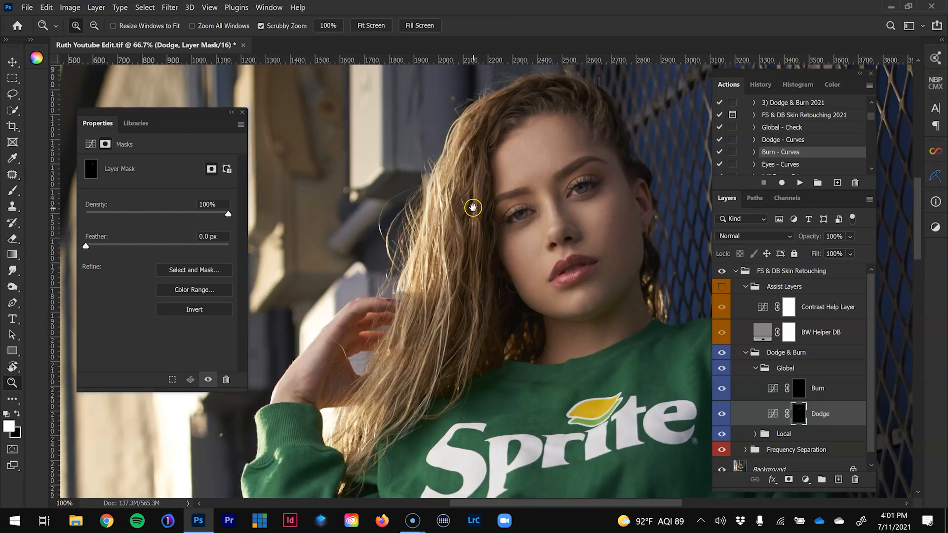
key(b)
click(342, 25)
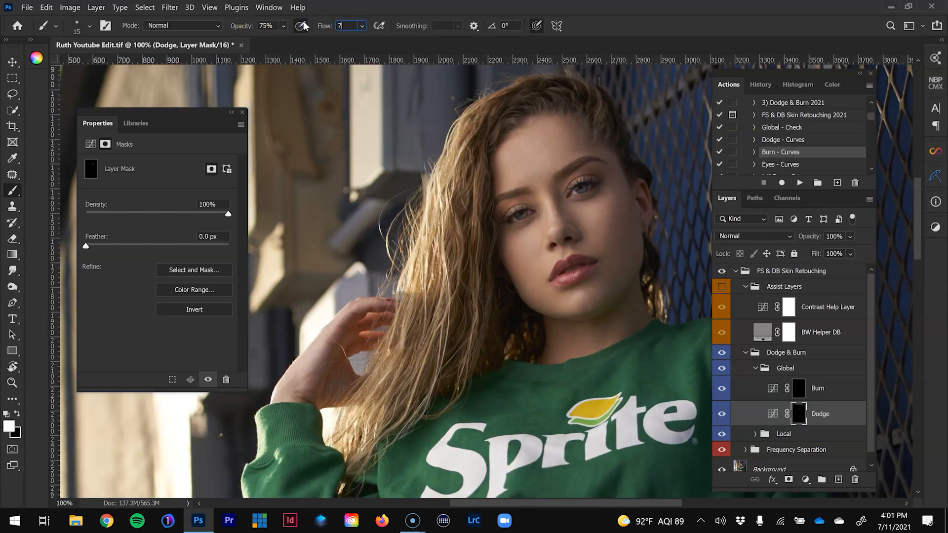
key(BackSpace)
key(bracketright)
key(bracketright)
key(bracketright)
key(bracketright)
key(bracketright)
drag(472, 237, 471, 234)
drag(457, 178, 459, 172)
drag(457, 215, 463, 188)
drag(464, 181, 489, 113)
drag(473, 157, 501, 124)
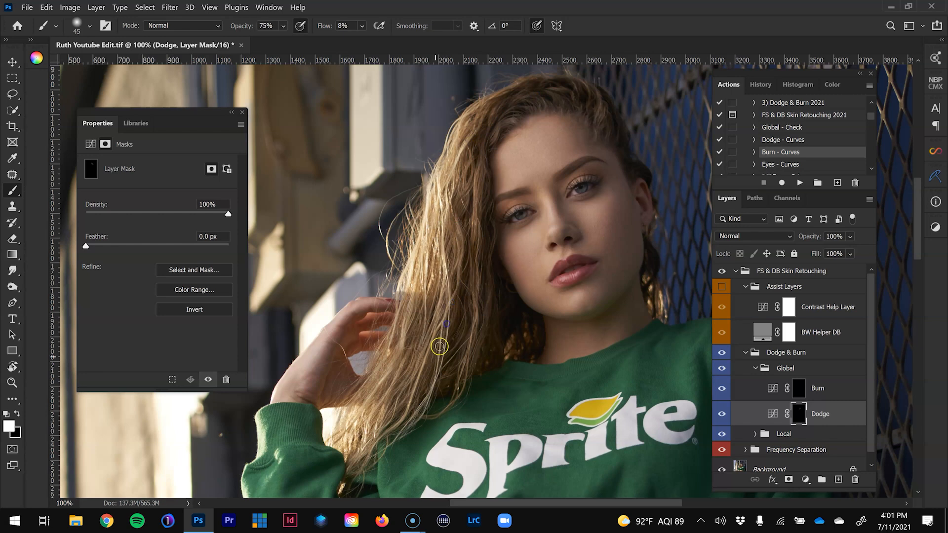
- Brighten the irises further on the Global Dodge mask with a brush of about 40 px
scroll(449, 351, down, 3)
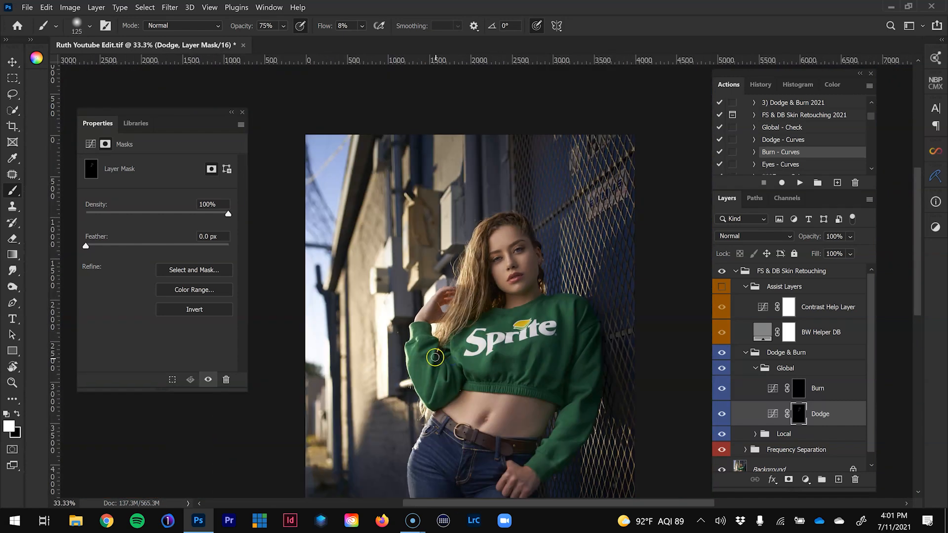
key(bracketleft)
key(bracketleft)
scroll(492, 227, up, 4)
key(bracketleft)
key(bracketleft)
key(bracketleft)
key(bracketleft)
key(bracketleft)
key(bracketleft)
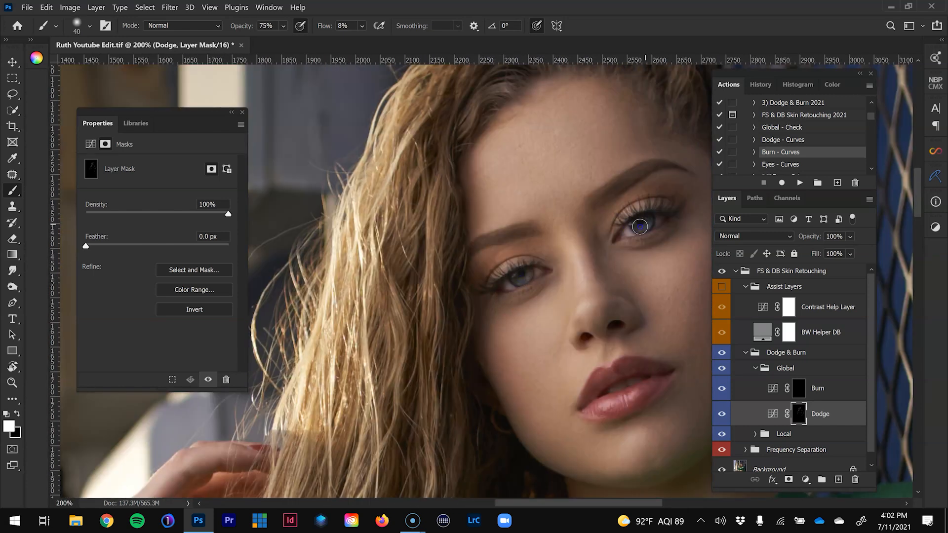
- Dodge the sweatshirt folds and the thighs of the jeans, enlarging the brush to about 250 px
scroll(587, 179, down, 3)
scroll(588, 179, down, 1)
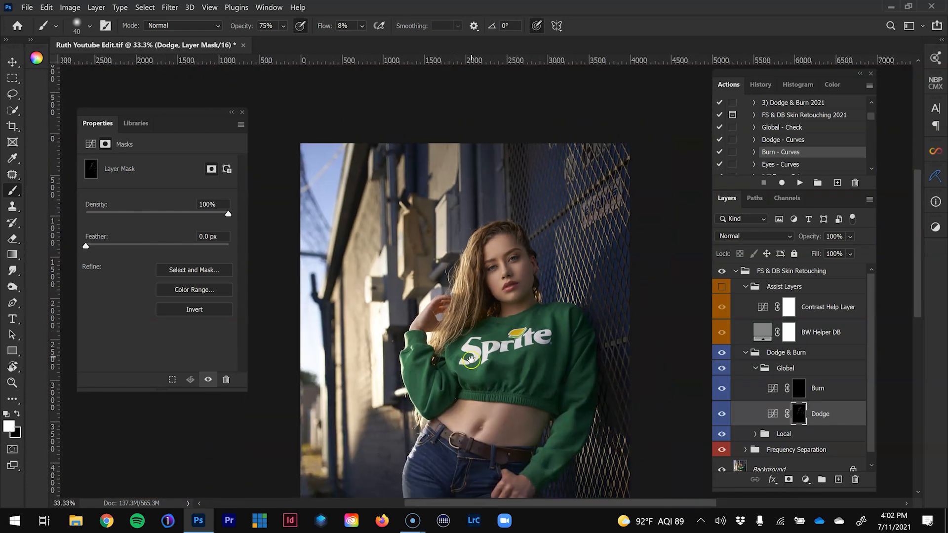
key(z)
drag(540, 331, 522, 279)
key(b)
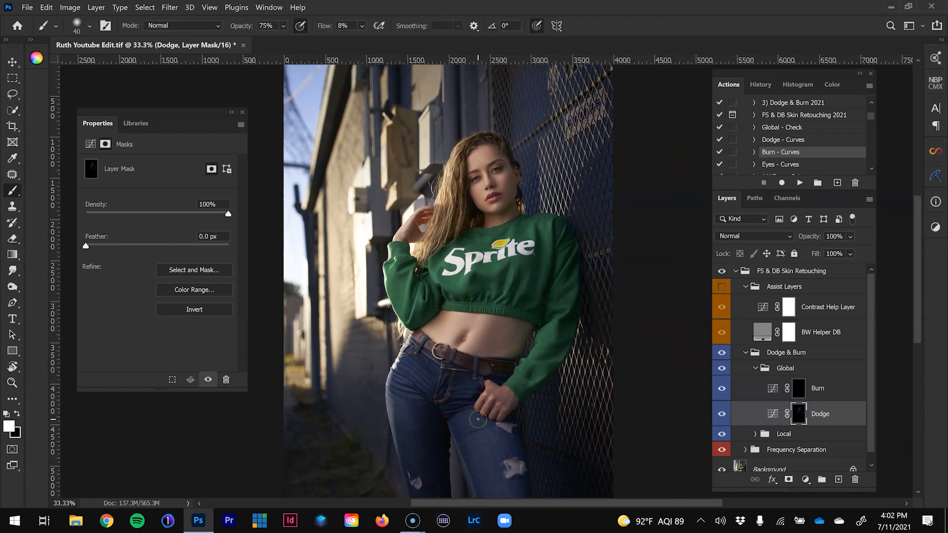
key(bracketright)
key(bracketright)
key(bracketright)
key(bracketright)
key(bracketright)
key(bracketright)
key(bracketright)
key(bracketright)
key(bracketright)
key(bracketright)
key(bracketright)
key(bracketright)
key(bracketright)
key(bracketright)
key(bracketright)
key(bracketleft)
key(bracketleft)
key(bracketleft)
key(bracketleft)
key(bracketleft)
key(bracketleft)
key(bracketleft)
drag(403, 426, 408, 376)
- Examine the painted Global Dodge mask on its own and compare the portrait with and without the Dodge layer
alt+click(798, 417)
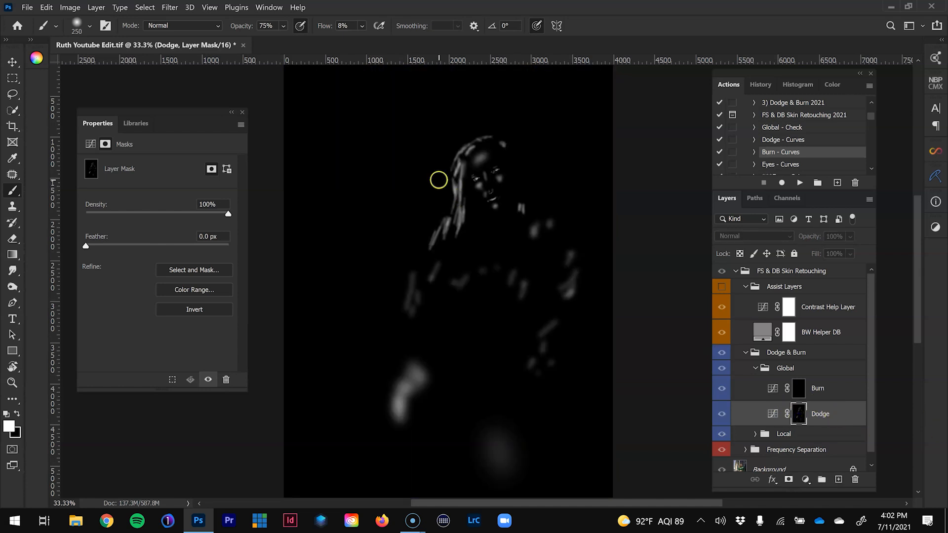
key(z)
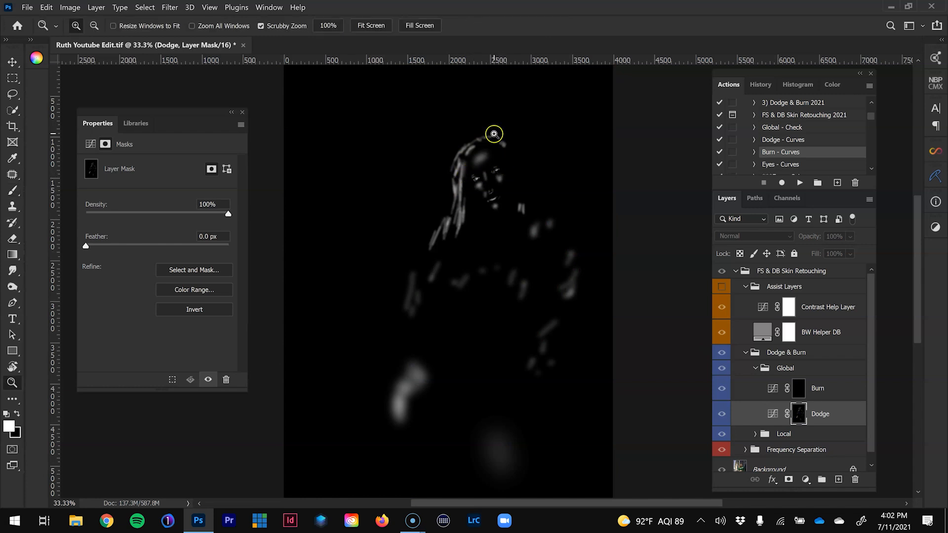
click(492, 135)
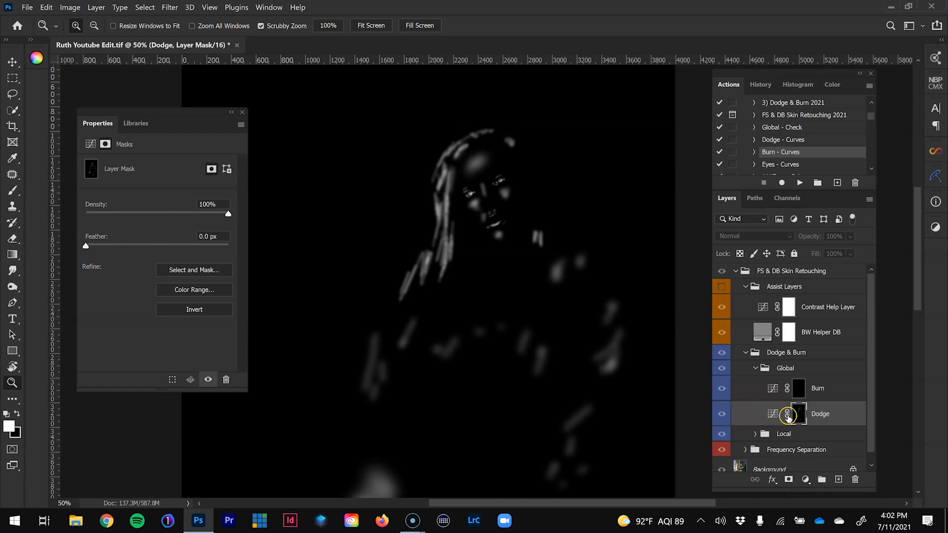
click(723, 414)
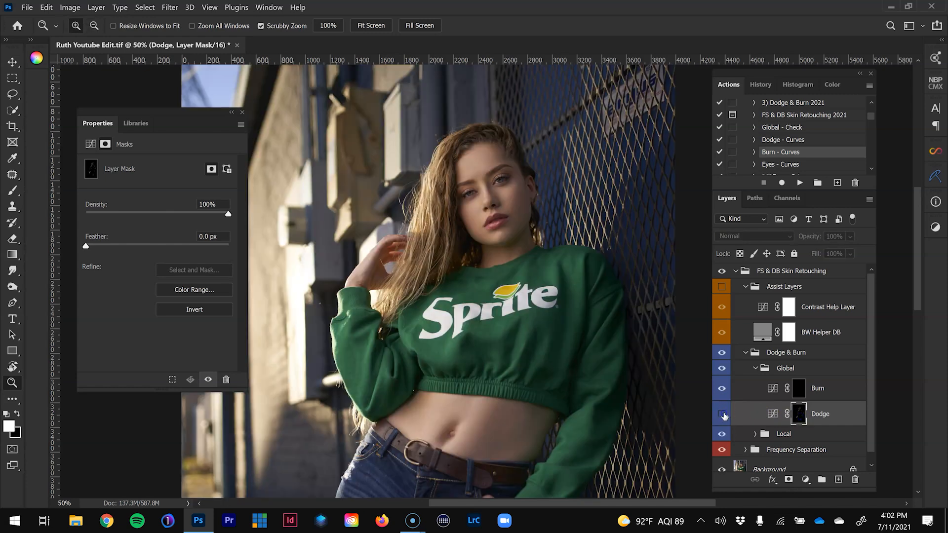
click(723, 415)
click(723, 415)
click(722, 415)
click(723, 414)
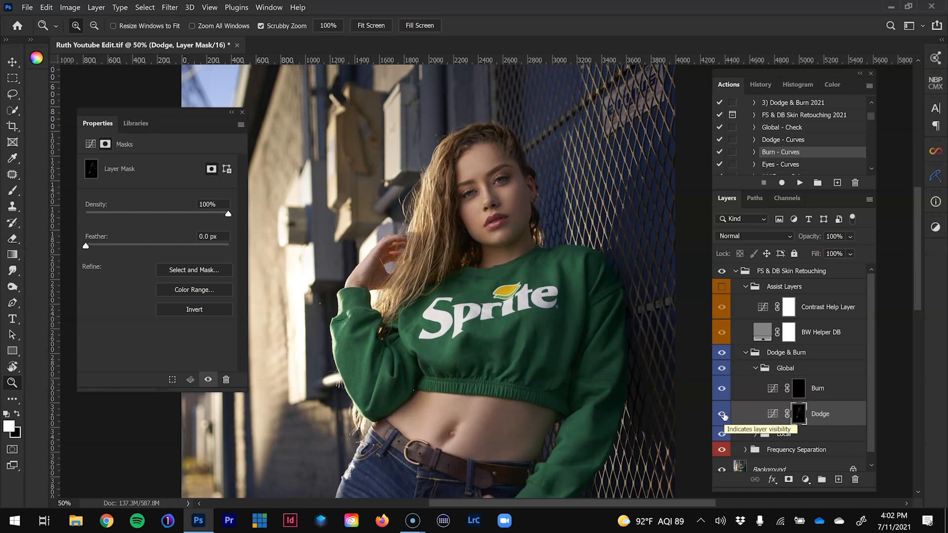
- Set the opacity of the Global Dodge layer to 85%, checking the portrait with and without the layer
click(851, 237)
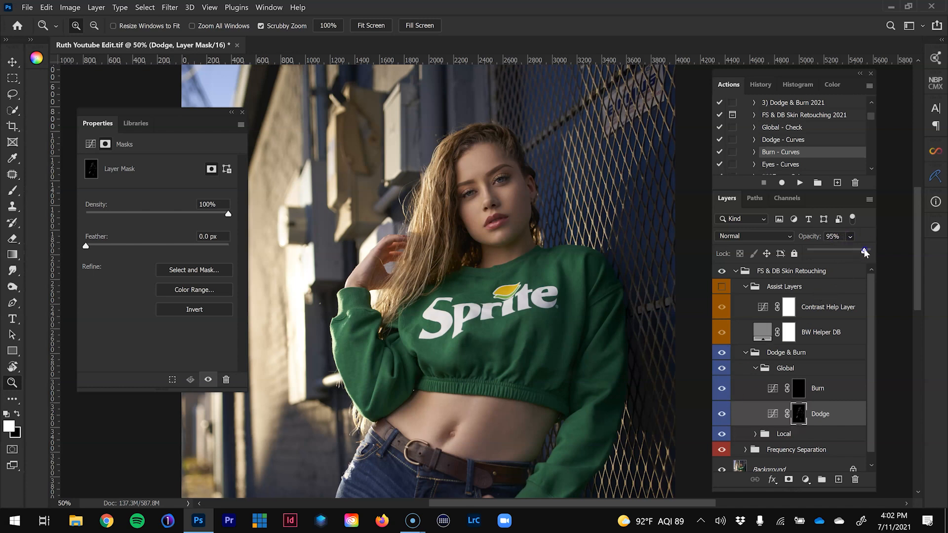
drag(862, 253, 860, 252)
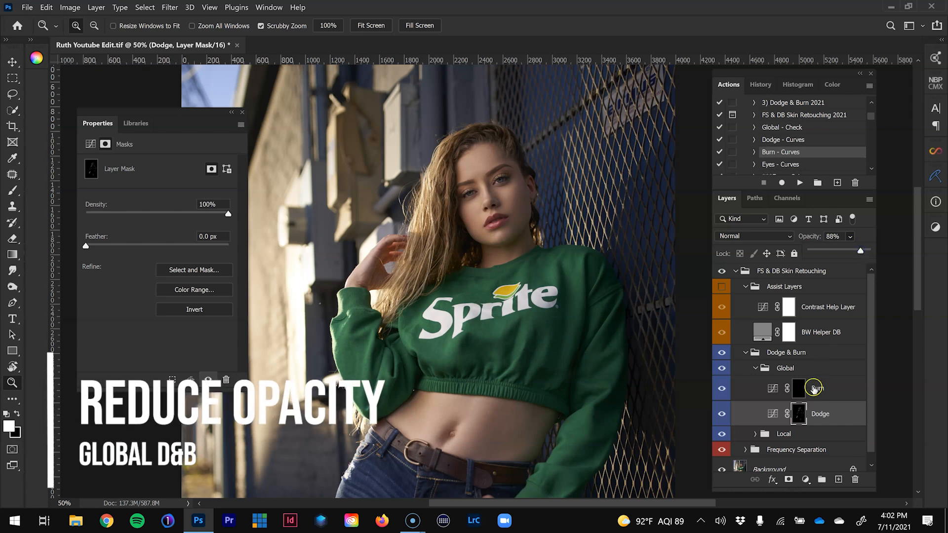
click(721, 414)
click(721, 415)
click(850, 238)
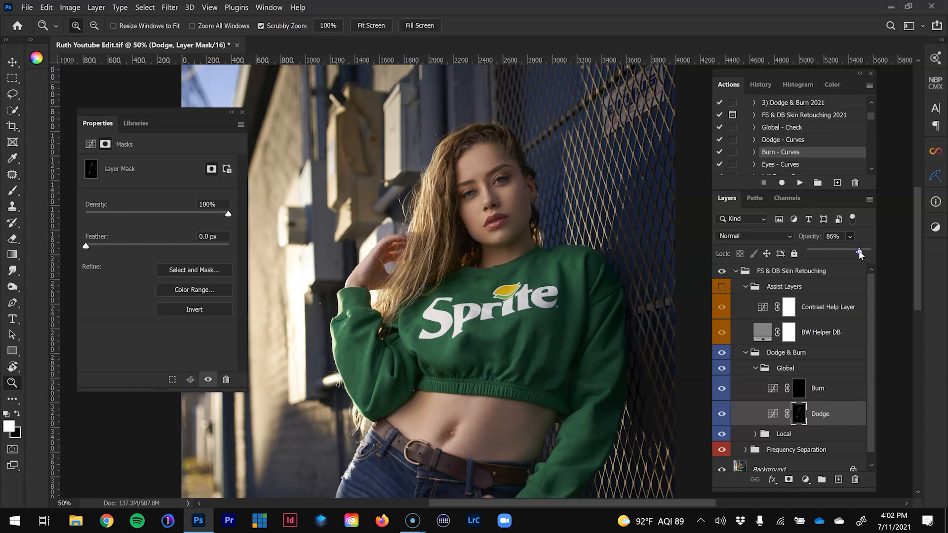
drag(843, 236, 774, 230)
text(85)
key(Return)
- Target the mask of the Burn layer in the Global group and set the brush flow to 3%
click(799, 389)
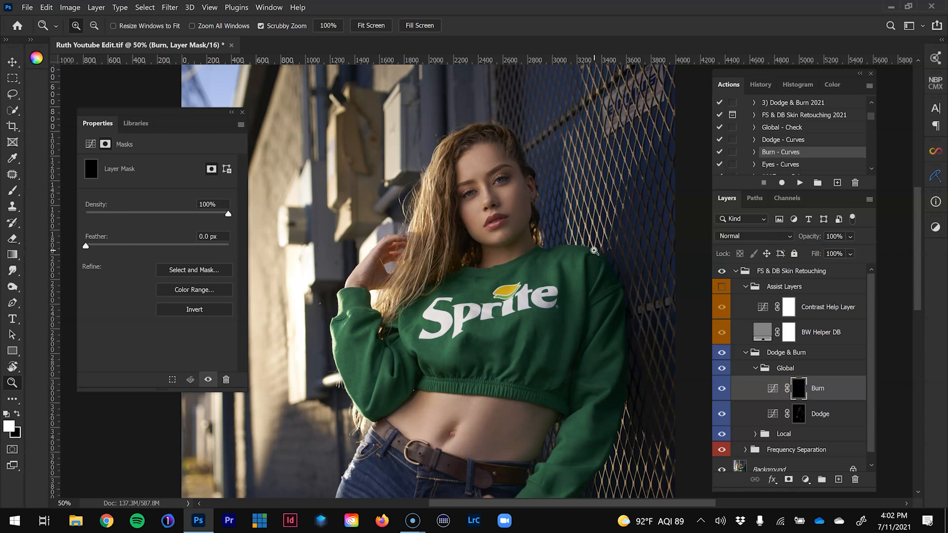
click(500, 159)
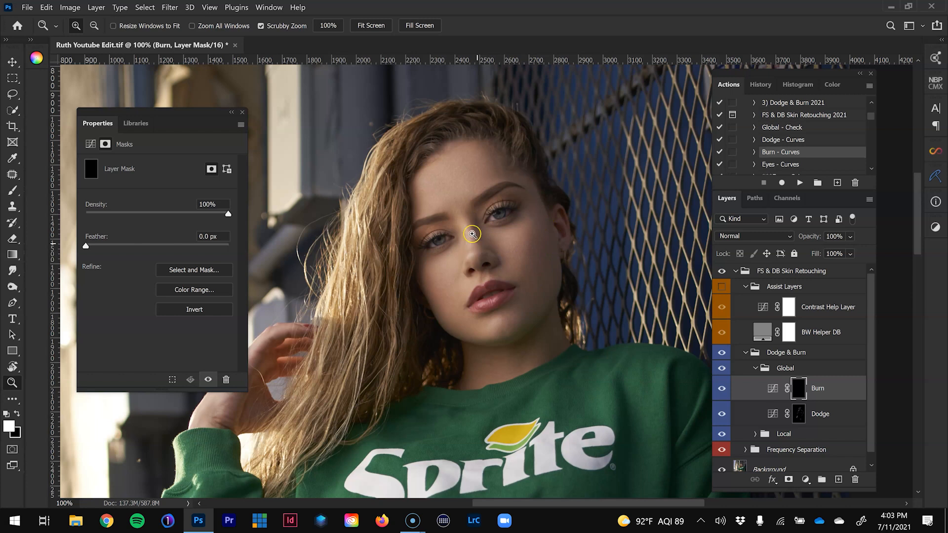
alt+click(535, 371)
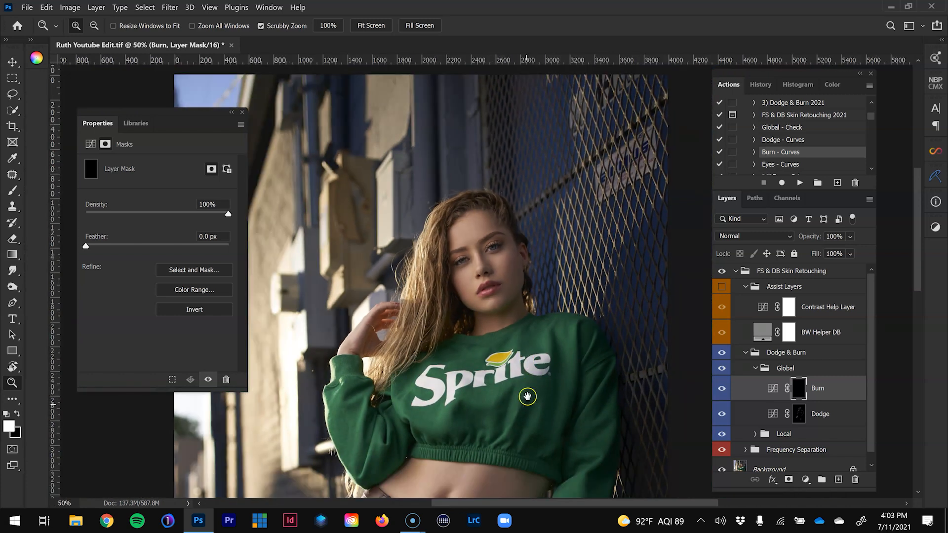
alt+click(523, 385)
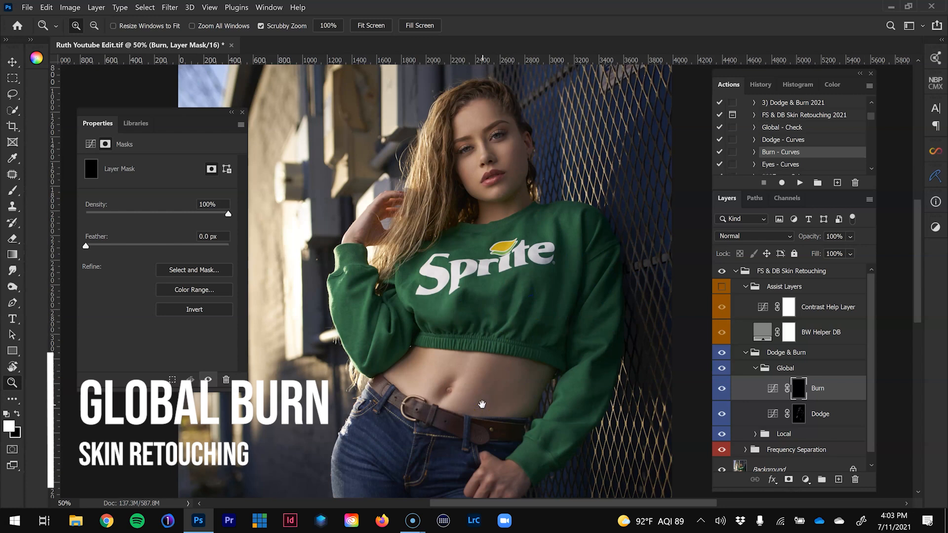
drag(482, 404, 496, 385)
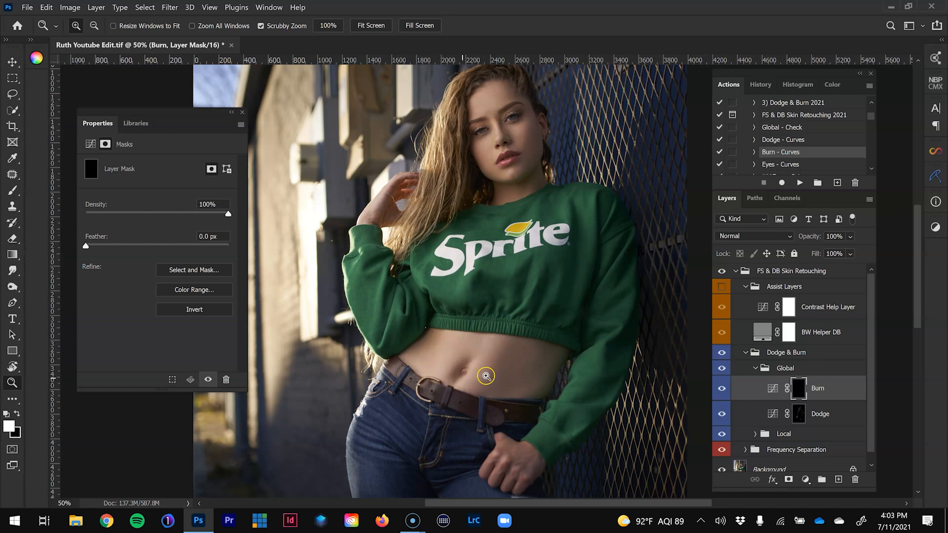
drag(491, 316, 480, 379)
click(11, 192)
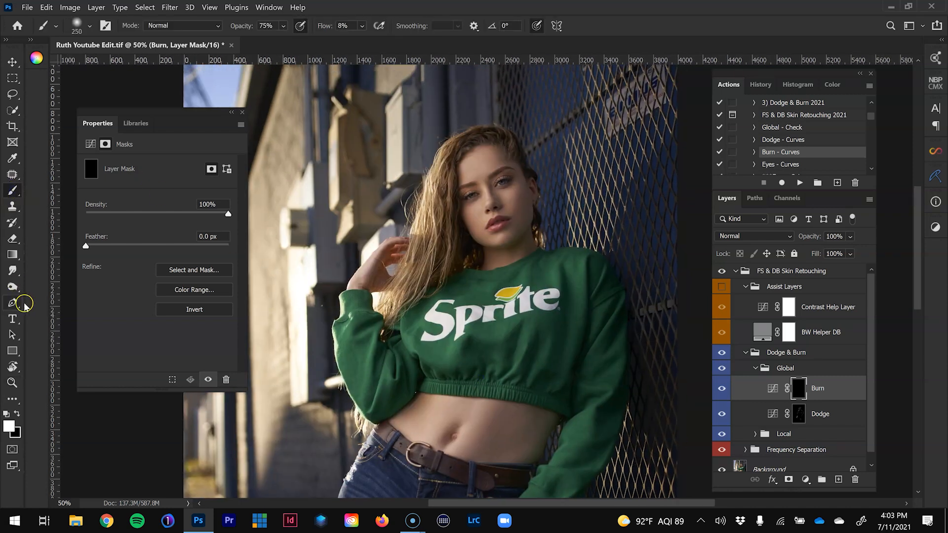
click(347, 25)
text(3)
key(Return)
- Burn the hairline and the shaded edges around the face on the Global Burn mask with a brush under 100 px
key(z)
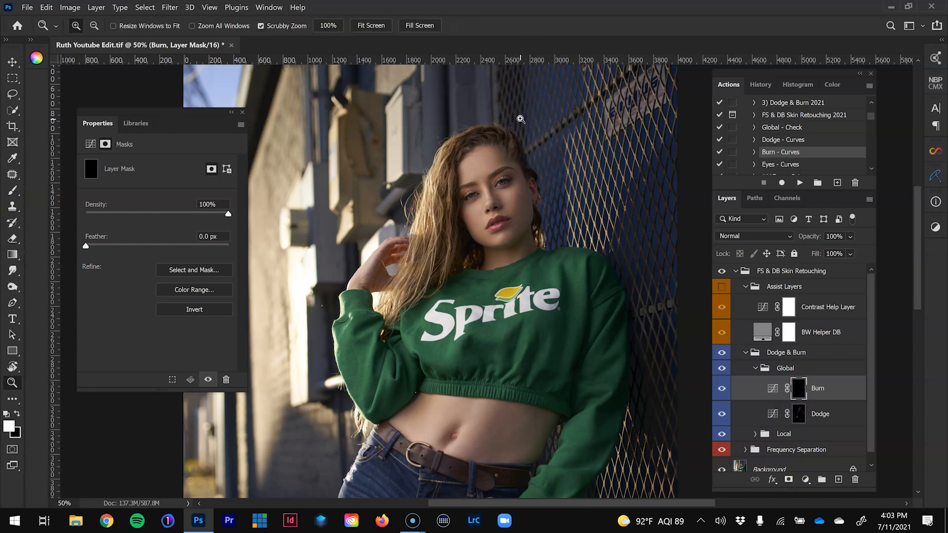
click(521, 119)
click(521, 119)
key(b)
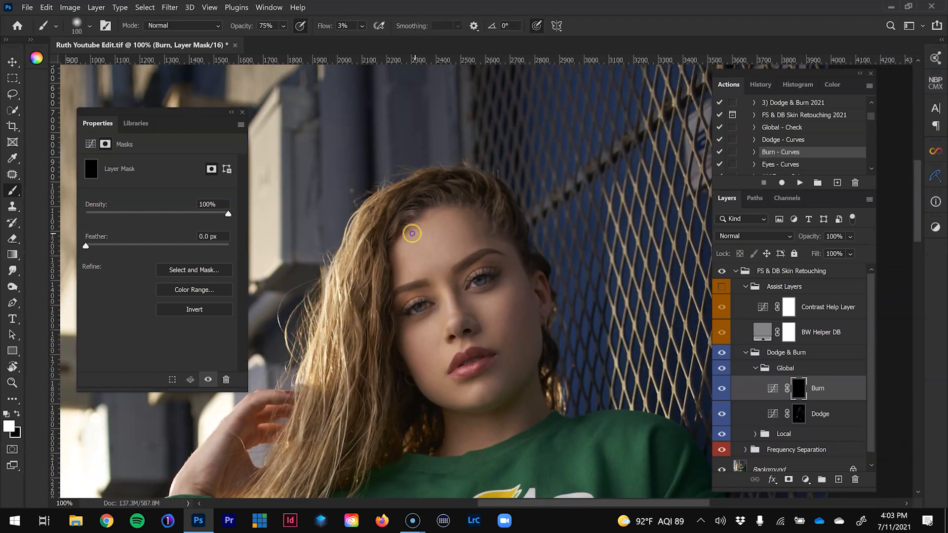
key(bracketleft)
key(bracketleft)
key(bracketleft)
key(bracketleft)
key(bracketleft)
key(bracketleft)
- Burn the sweatshirt folds, the midriff and the shaded parts of the jeans, enlarging the brush to about 400 px
key(ctrl+minus)
key(ctrl+minus)
key(bracketright)
key(bracketright)
key(bracketright)
key(bracketright)
key(bracketright)
key(bracketright)
key(bracketright)
key(bracketright)
key(bracketright)
key(bracketright)
key(bracketright)
mouse_move(414, 439)
mouse_down()
mouse_move(391, 338)
mouse_move(417, 398)
mouse_move(402, 388)
mouse_up()
key(ctrl+minus)
key(bracketright)
key(ctrl+minus)
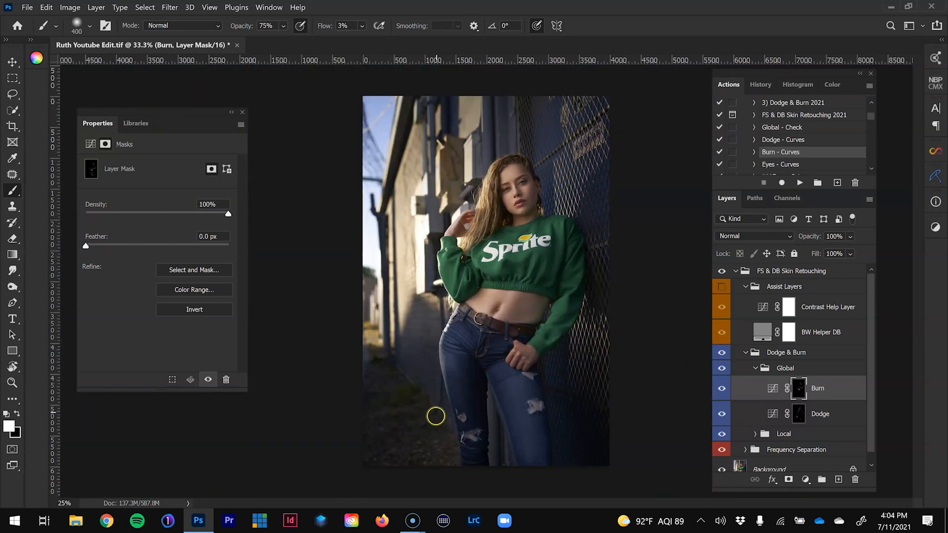
- Burn the ground, the wall and the outer edges of the background with a brush of about 700 px
key(bracketright)
key(bracketright)
key(bracketright)
key(bracketright)
key(bracketright)
key(bracketright)
key(bracketright)
key(bracketleft)
key(bracketleft)
key(bracketleft)
key(bracketleft)
key(bracketleft)
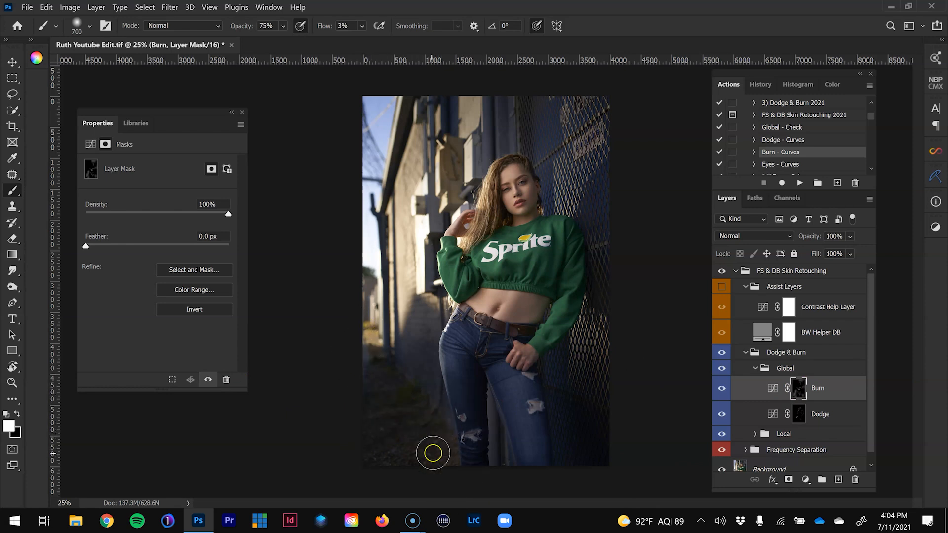
- Examine the painted Global Burn mask on its own and compare the portrait with and without the Burn layer
key(z)
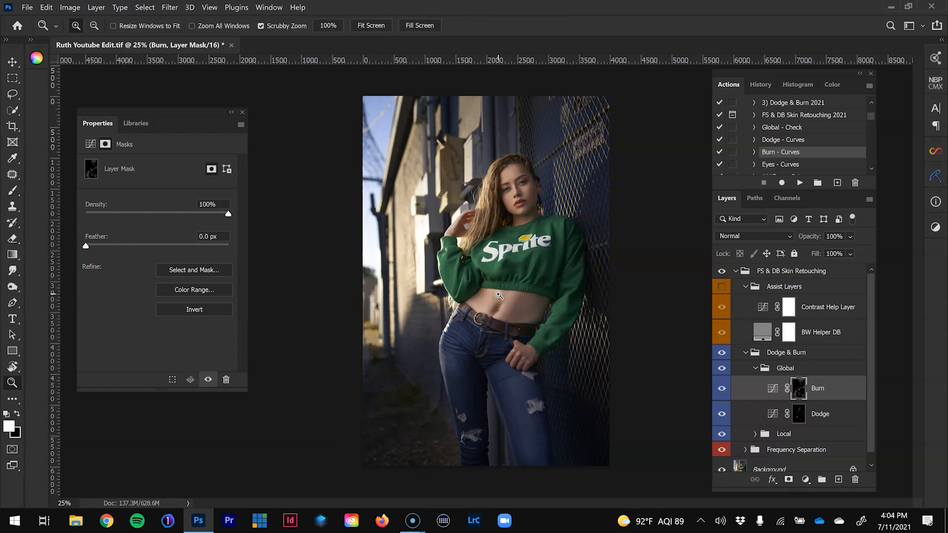
click(497, 310)
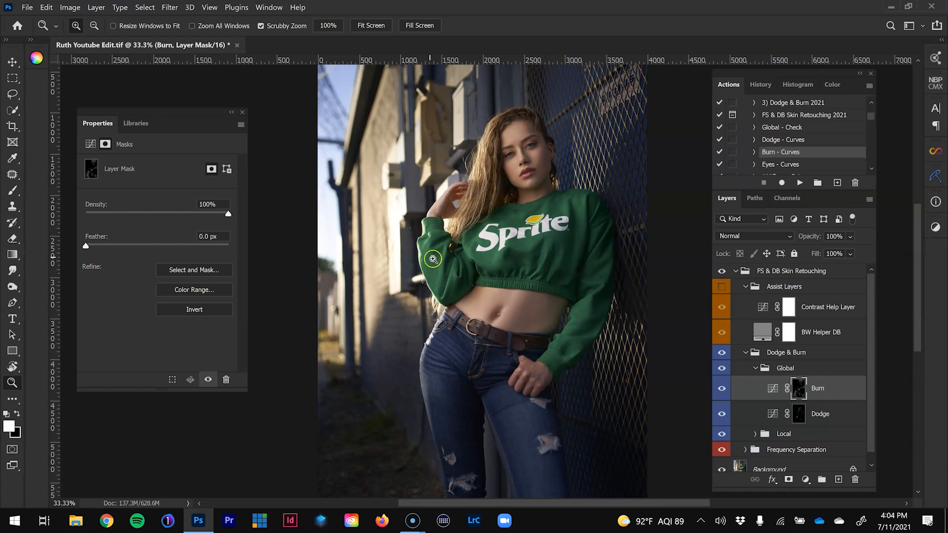
alt+click(798, 388)
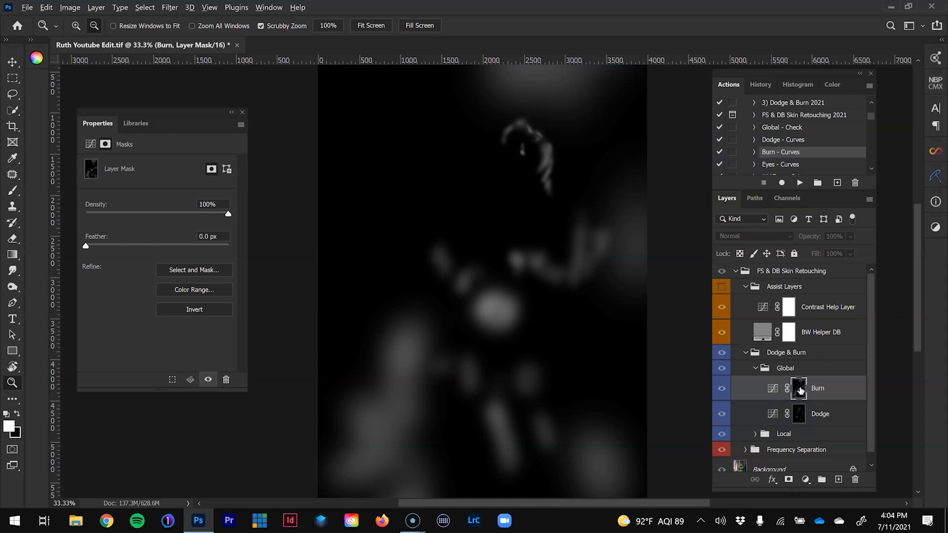
click(725, 394)
click(722, 389)
click(730, 392)
click(730, 392)
click(729, 393)
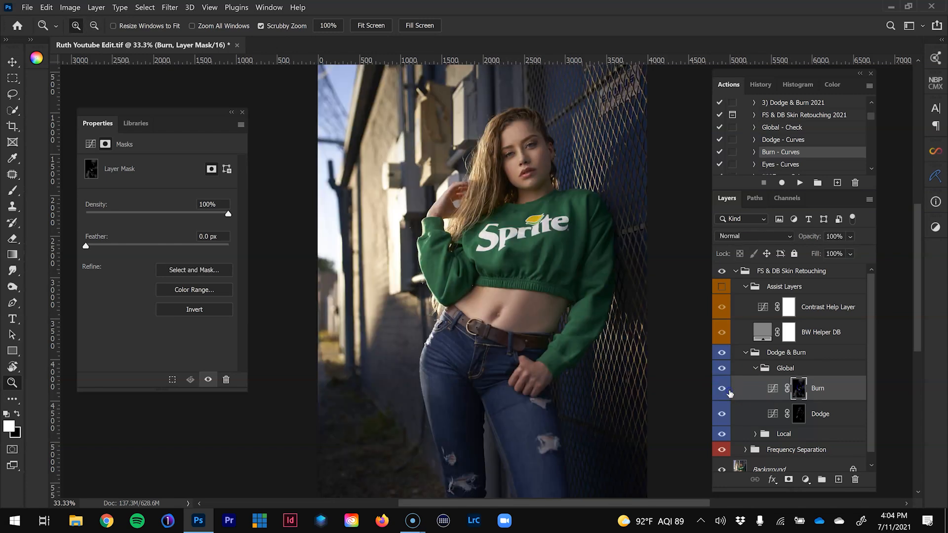
click(729, 393)
click(730, 393)
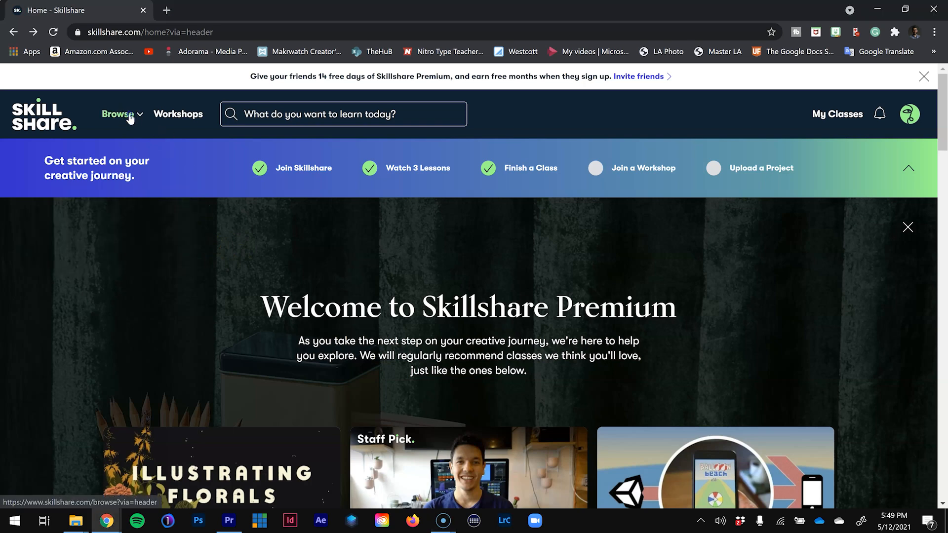
- Switch to Skillshare in the browser, open the Photography category and look through its featured and popular classes
click(130, 117)
click(177, 357)
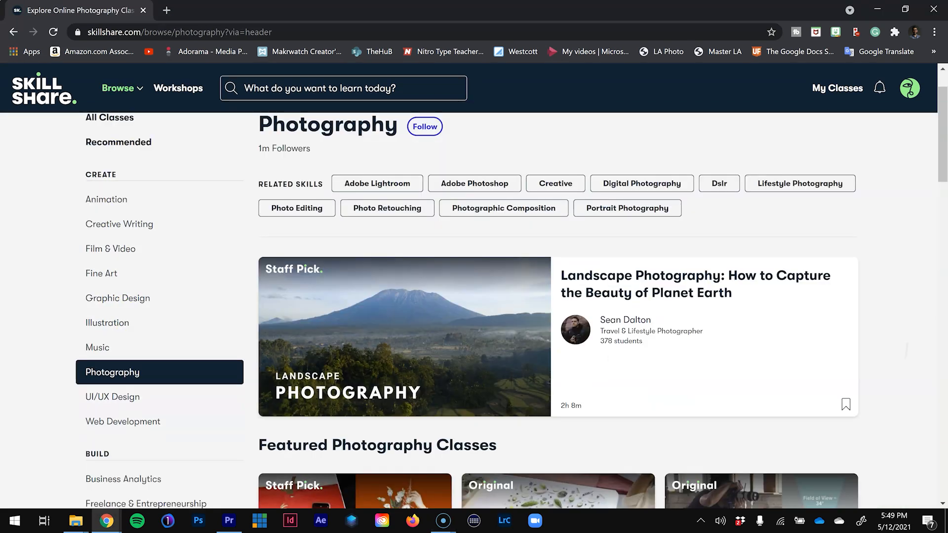
scroll(474, 296, down, 3)
scroll(474, 297, down, 3)
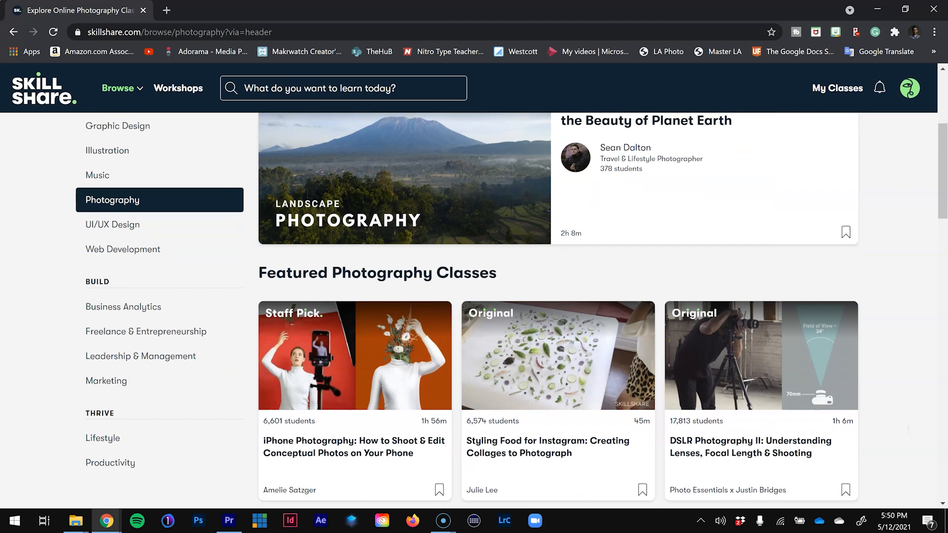
scroll(474, 296, down, 2)
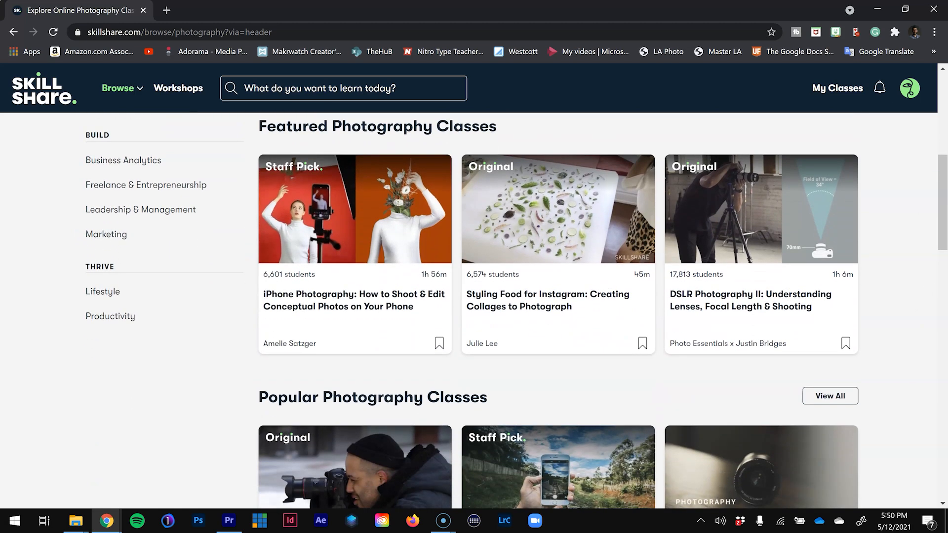
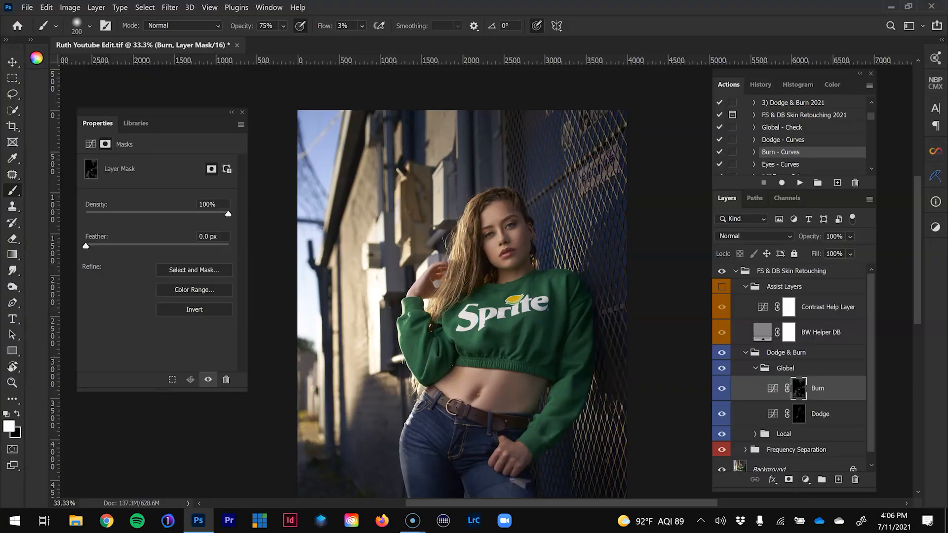
- Collapse the Global group and add a new layer named "Catch Lights" above it
click(757, 369)
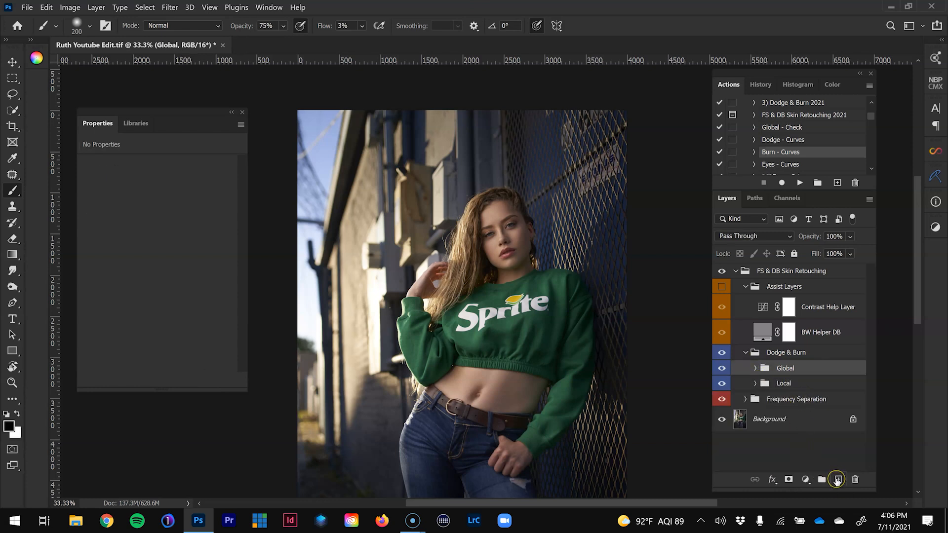
click(837, 479)
double_click(782, 373)
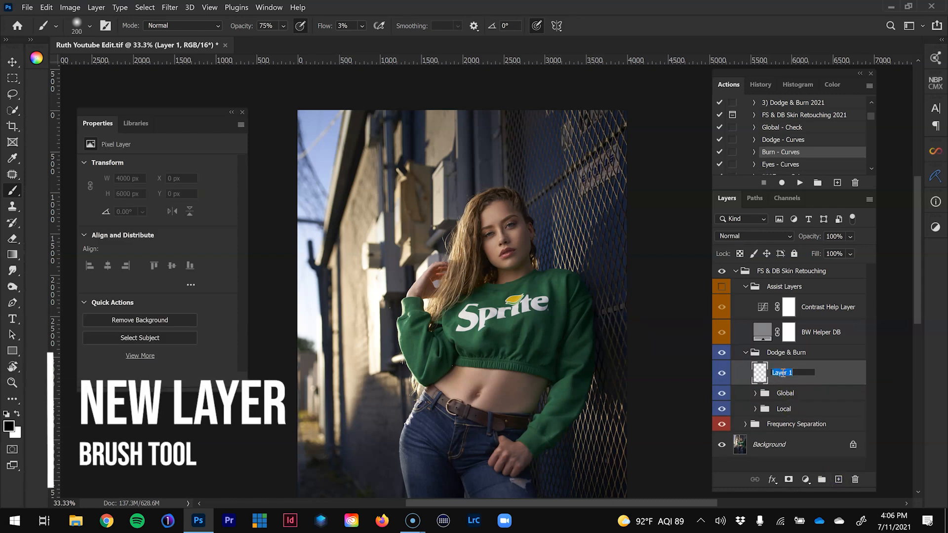
text(Catch Lights)
key(Return)
- Prepare a white Normal-mode brush with 30% flow and 40% opacity for work on the eye nearer the fence
key(z)
click(511, 225)
drag(511, 224, 484, 246)
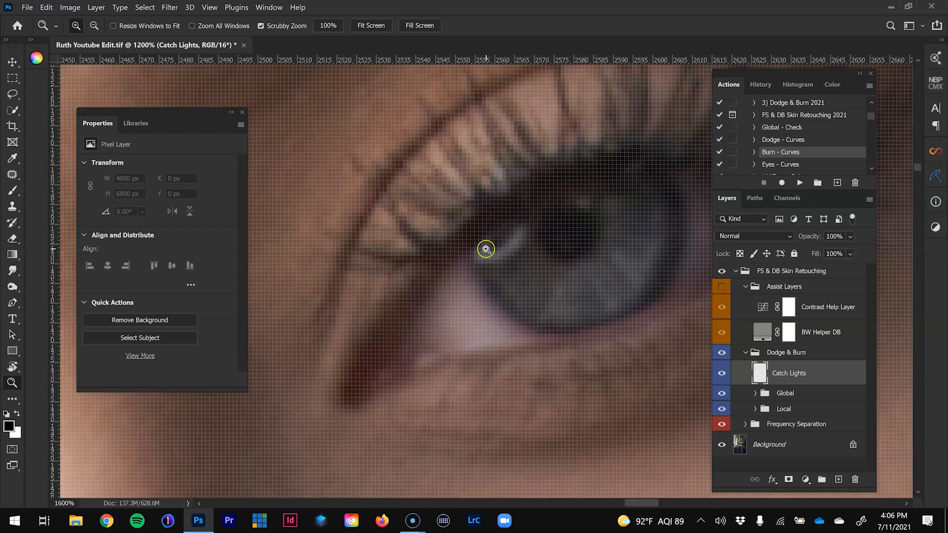
key(b)
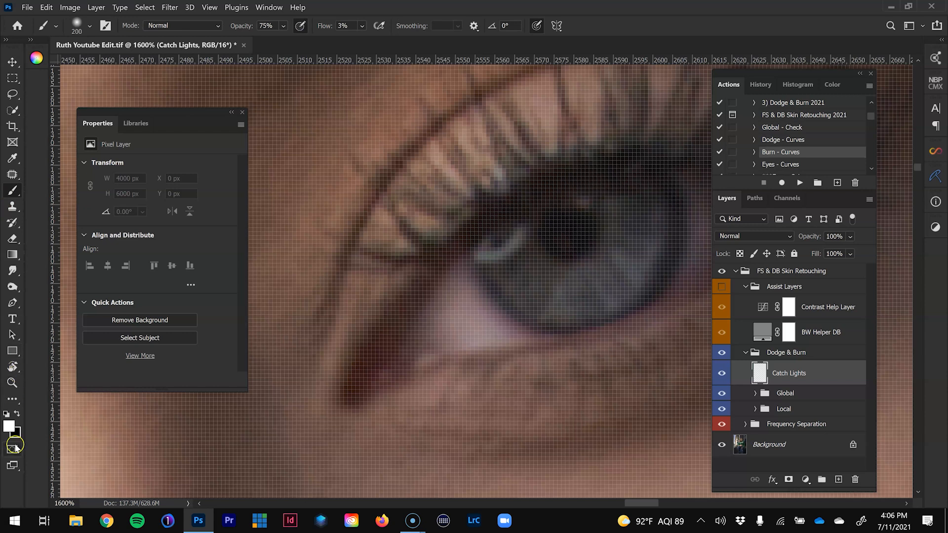
click(351, 28)
click(200, 25)
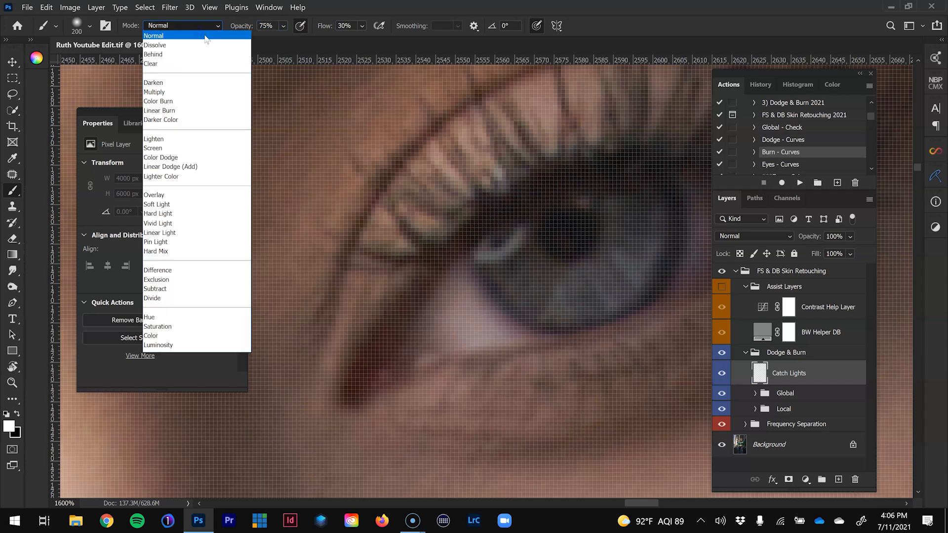
click(247, 29)
click(240, 29)
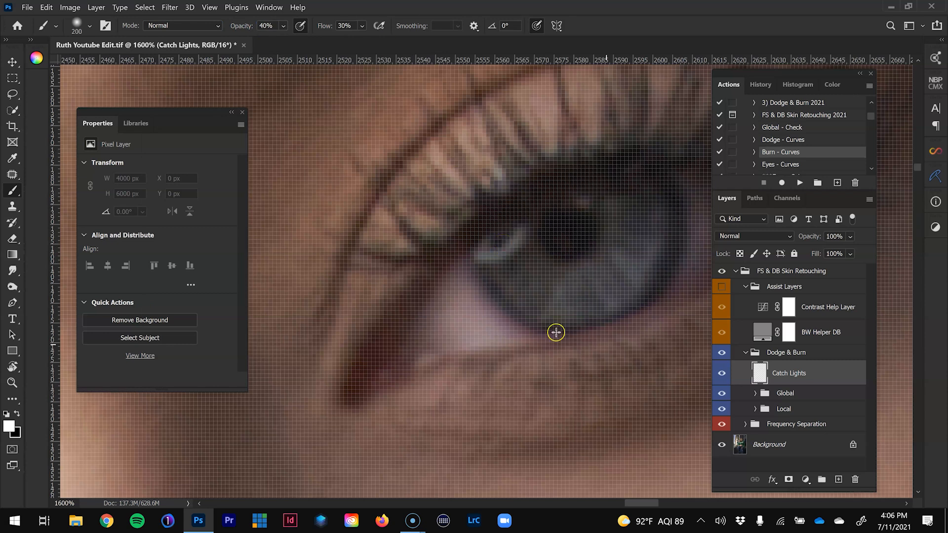
- Paint over the catch light in the eye nearer the fence with a white brush of about 4 px
key(bracketleft)
key(bracketleft)
key(bracketleft)
key(bracketleft)
key(bracketleft)
key(bracketleft)
key(bracketleft)
key(bracketleft)
key(bracketleft)
key(bracketleft)
key(bracketleft)
key(bracketleft)
key(bracketleft)
key(bracketleft)
key(bracketleft)
key(bracketleft)
key(bracketleft)
key(bracketleft)
key(bracketleft)
key(bracketleft)
key(bracketright)
mouse_move(484, 253)
mouse_down()
mouse_move(493, 258)
mouse_move(516, 239)
mouse_move(511, 246)
mouse_up()
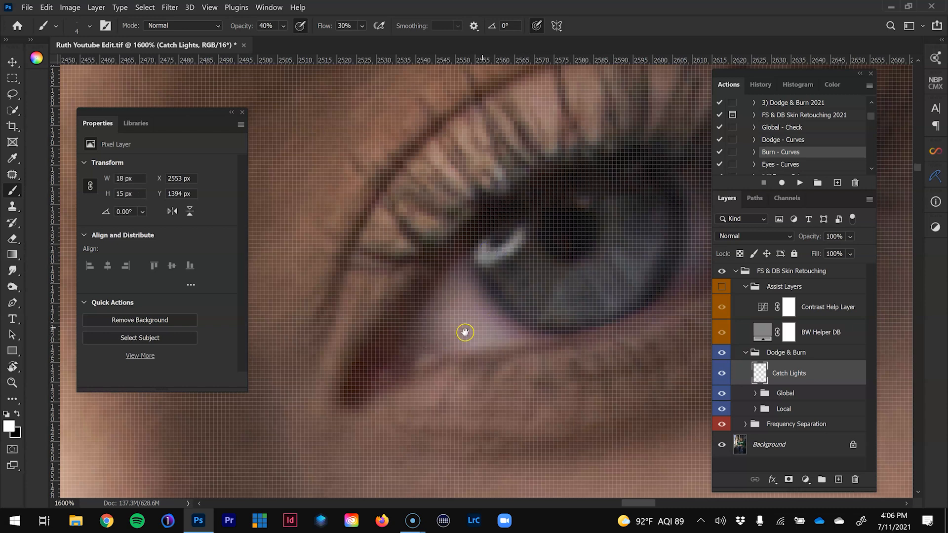
- Dab three white spots over the catch light in the other eye, the one nearer the loose hair
drag(463, 332, 657, 261)
mouse_move(425, 339)
mouse_down()
mouse_move(406, 313)
mouse_move(492, 239)
mouse_up()
click(421, 273)
click(440, 261)
click(445, 247)
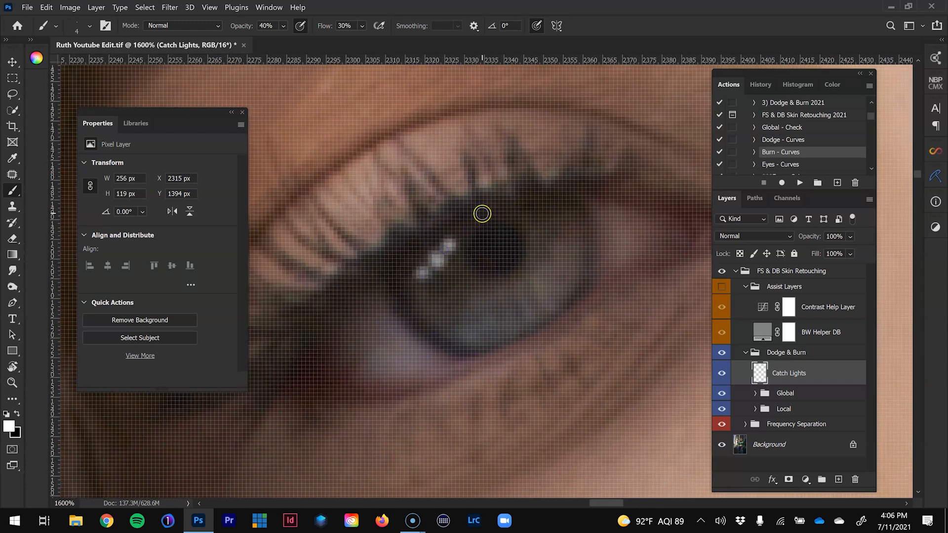
- Examine the painted catch lights in both eyes with the whole face in view
key(ctrl+minus)
key(ctrl+minus)
key(ctrl+minus)
key(ctrl+minus)
key(ctrl+minus)
key(ctrl+minus)
key(ctrl+minus)
key(ctrl+minus)
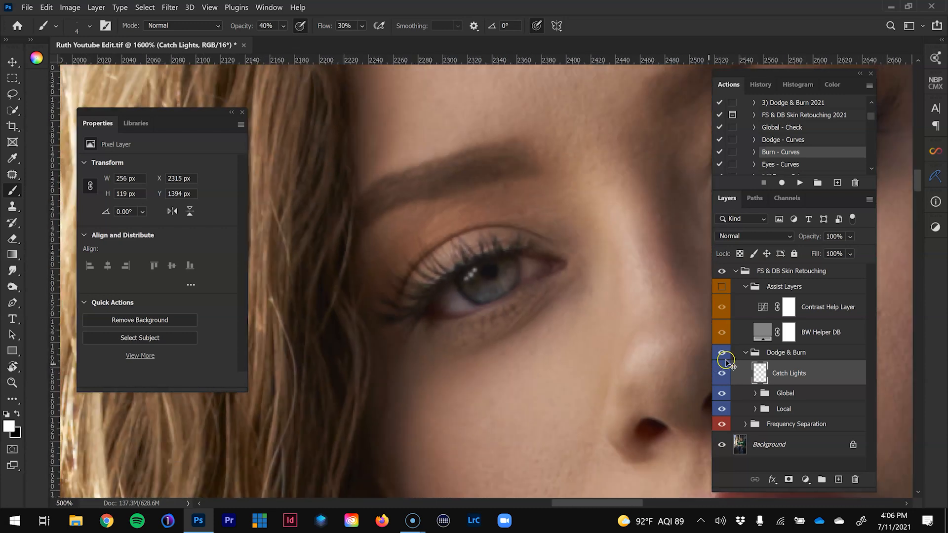
key(ctrl+minus)
key(ctrl+minus)
key(ctrl+plus)
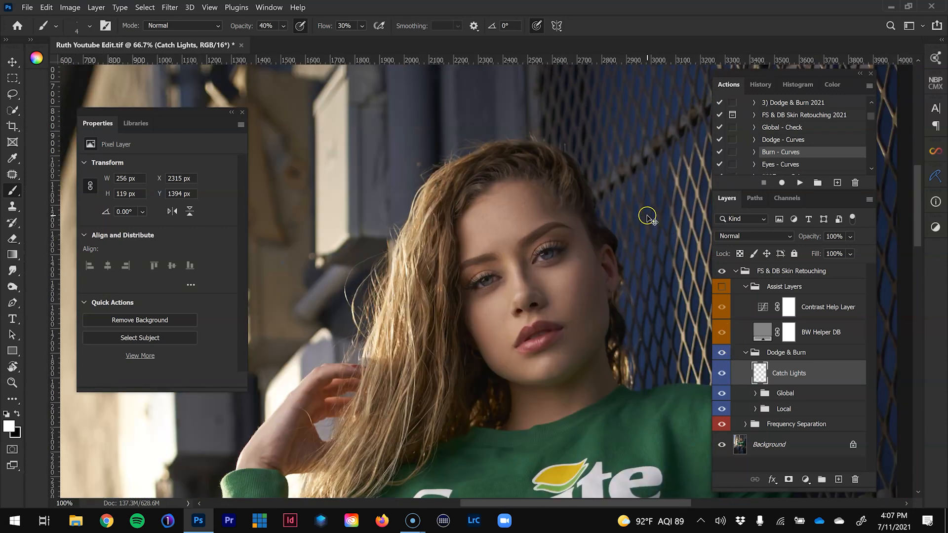
key(ctrl+plus)
key(x)
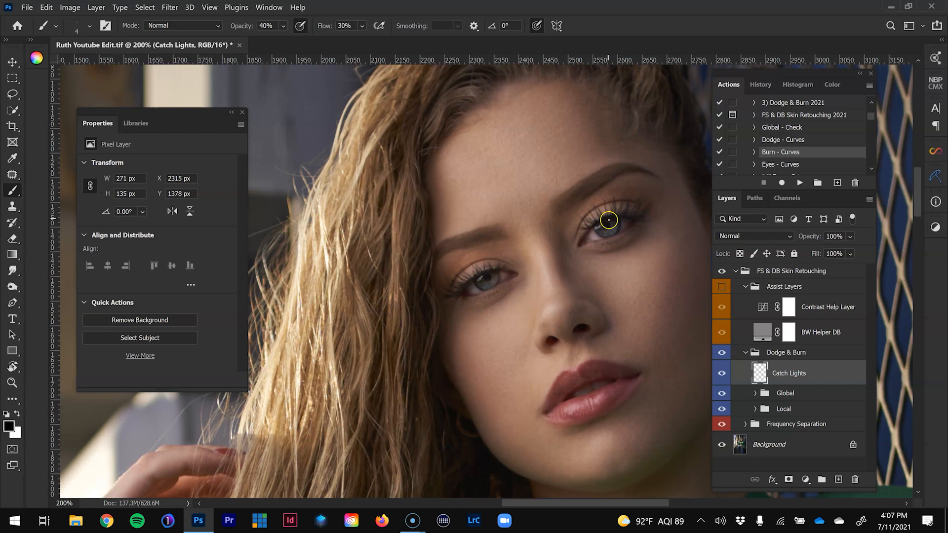
click(760, 84)
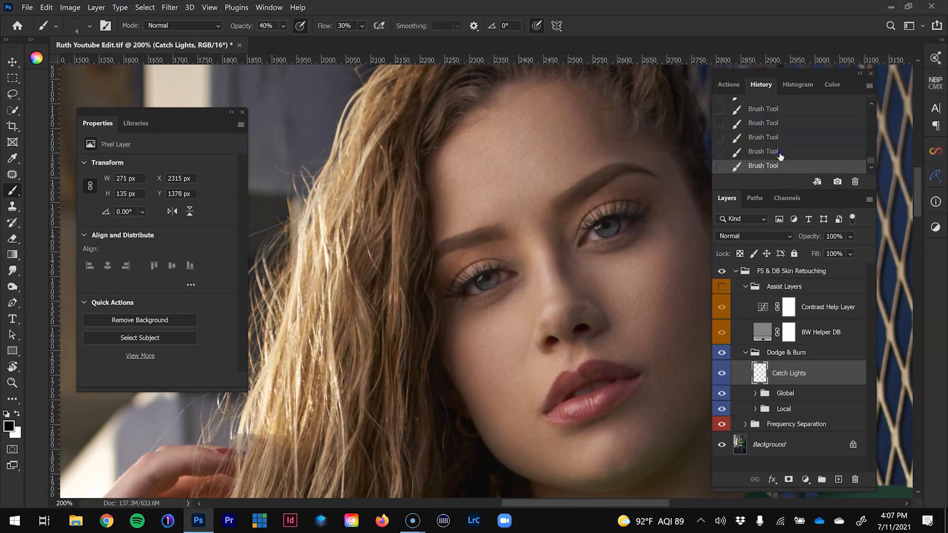
click(778, 152)
click(771, 140)
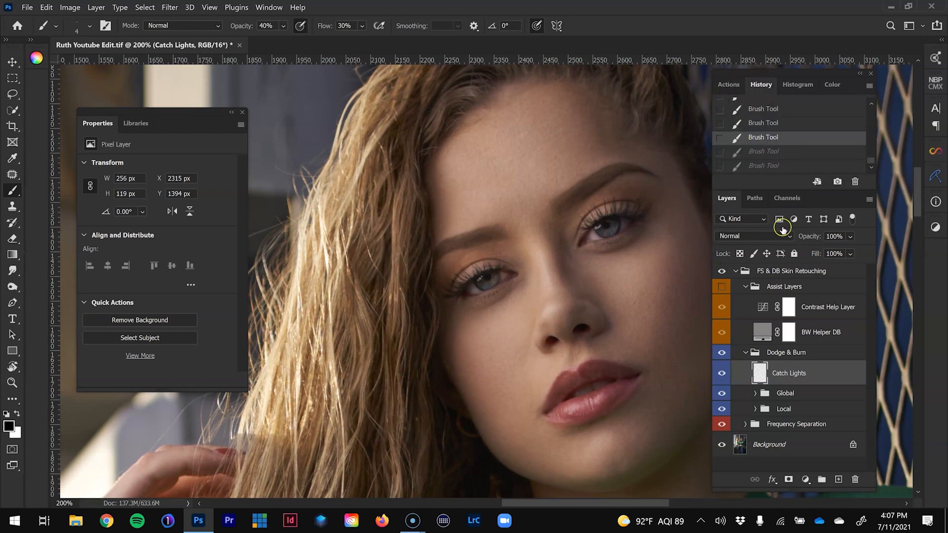
- Set the opacity of the Catch Lights layer to 42%, checking the eyes with and without the layer
click(850, 237)
drag(834, 247, 822, 248)
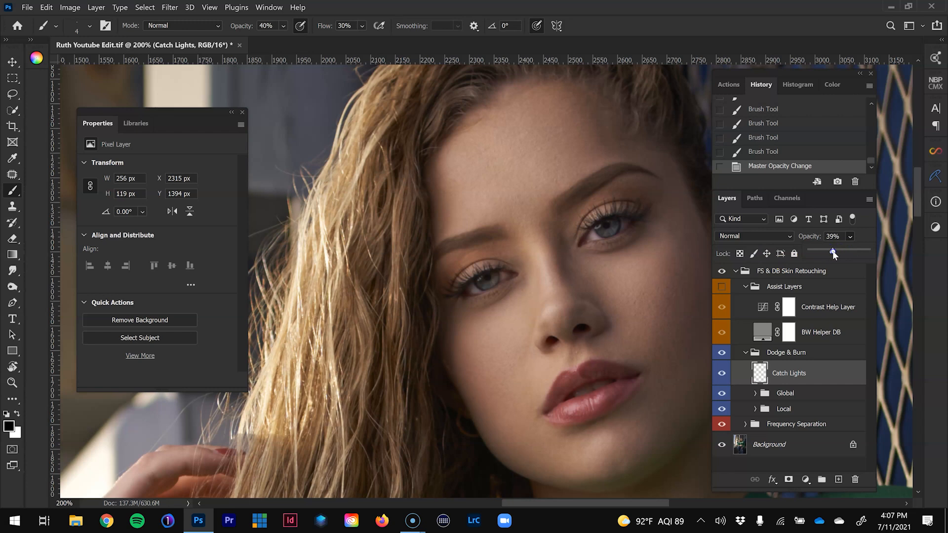
click(719, 375)
click(720, 375)
click(722, 376)
click(722, 376)
- Compare the full portrait with and without the Catch Lights layer
key(ctrl+minus)
key(ctrl+minus)
key(ctrl+minus)
key(ctrl+minus)
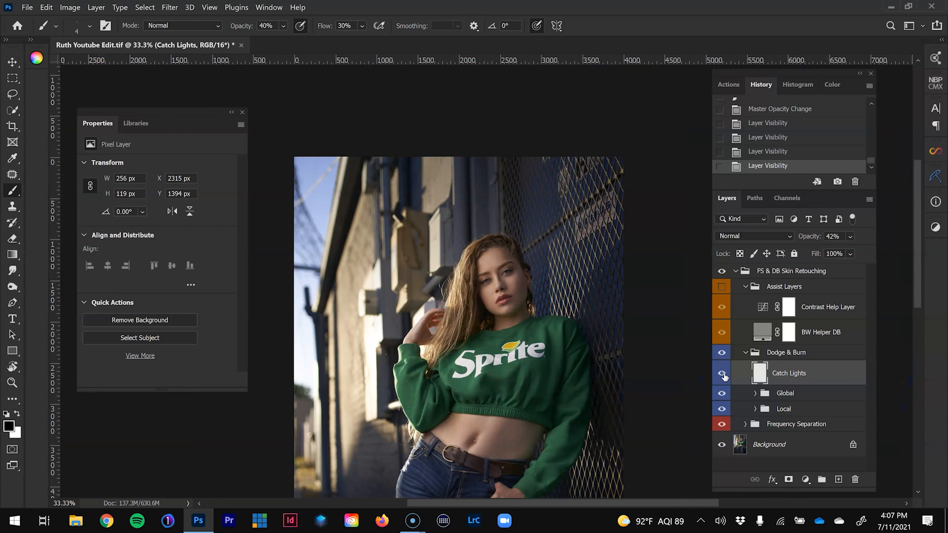
click(723, 375)
click(723, 374)
key(ctrl+minus)
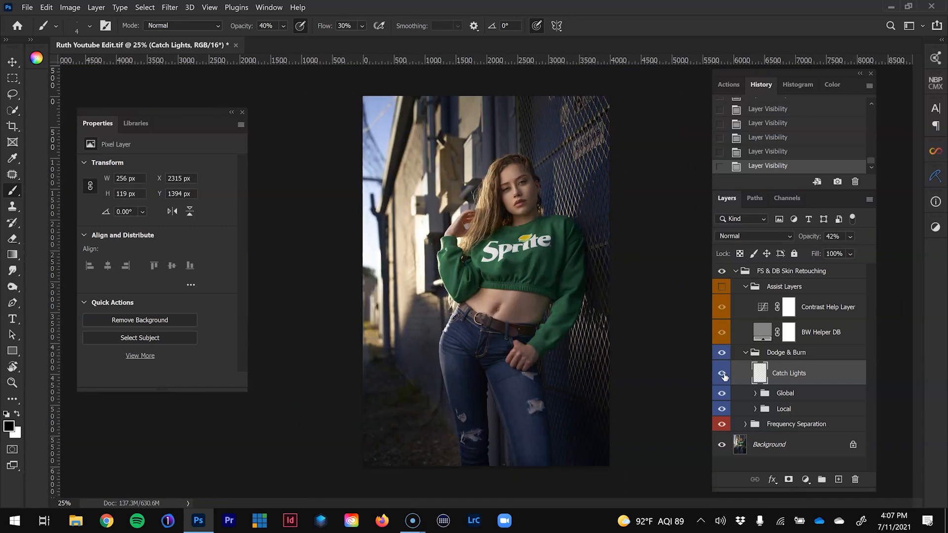
- Collapse the Dodge & Burn group and compare the retouched portrait with the original Background, in full and closer up
click(746, 354)
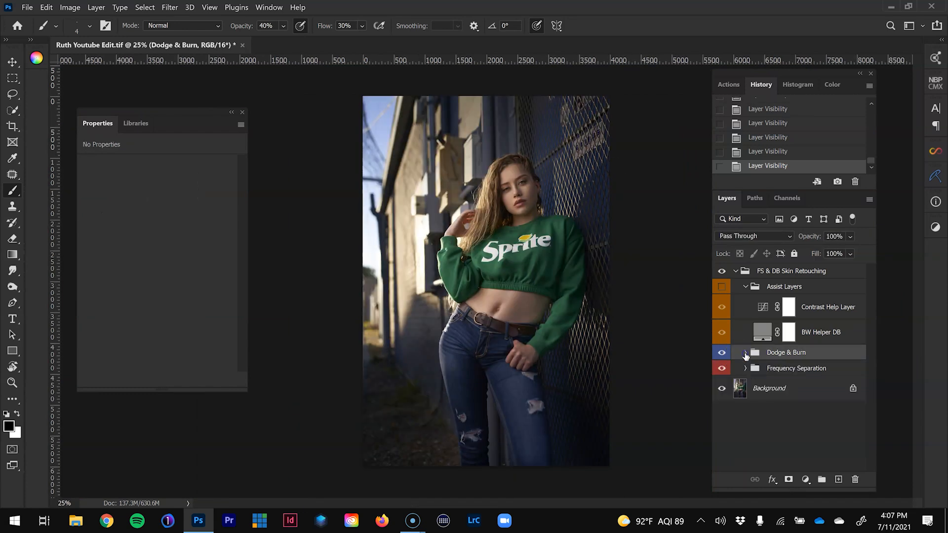
alt+click(723, 390)
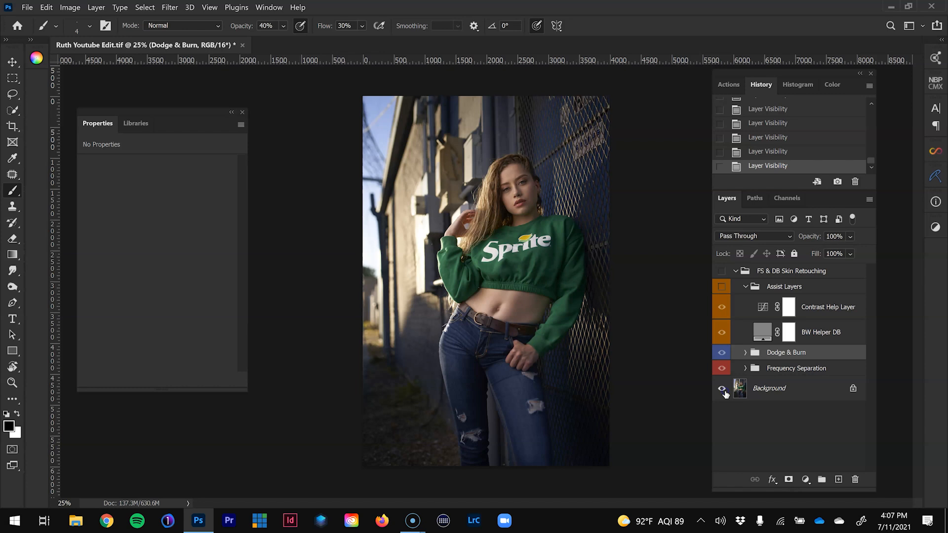
alt+click(723, 390)
key(z)
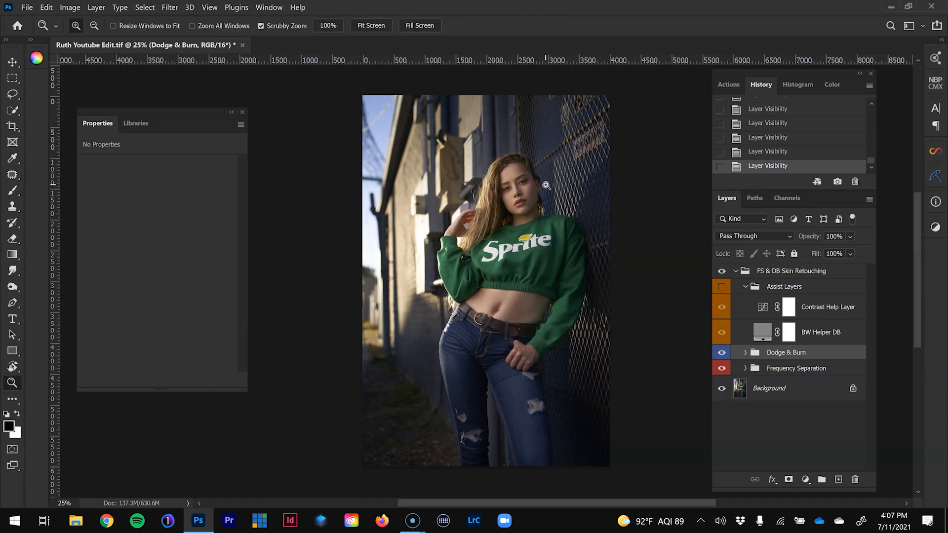
click(548, 192)
alt+click(719, 391)
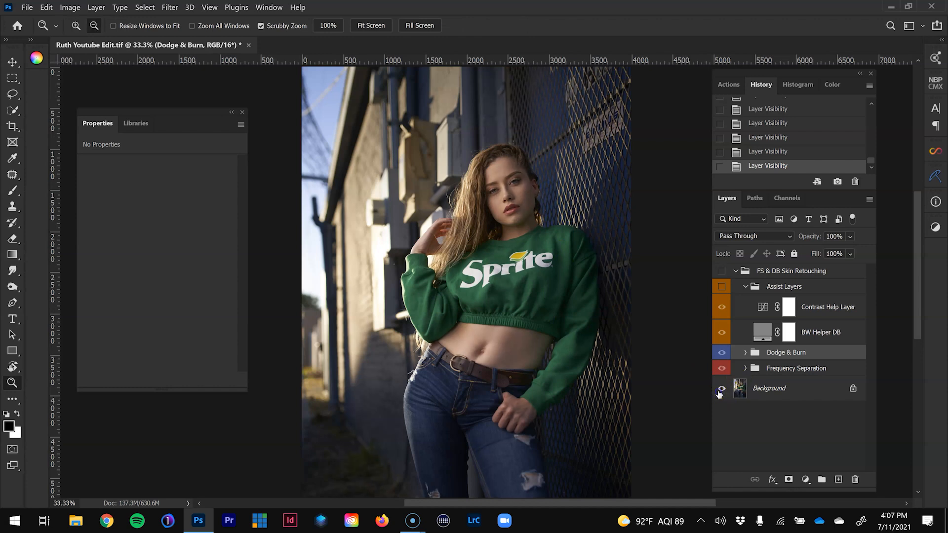
alt+click(719, 391)
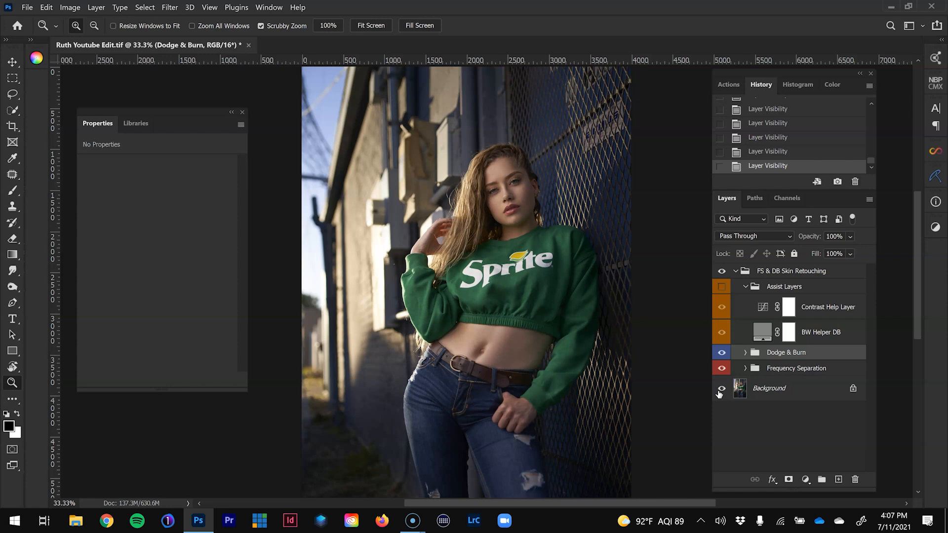
alt+click(721, 391)
alt+click(722, 391)
alt+click(722, 390)
- Collapse the FS & DB Skin Retouching group, run the Color Balance - Shadows action above it, and inspect the new layer's mask
click(736, 272)
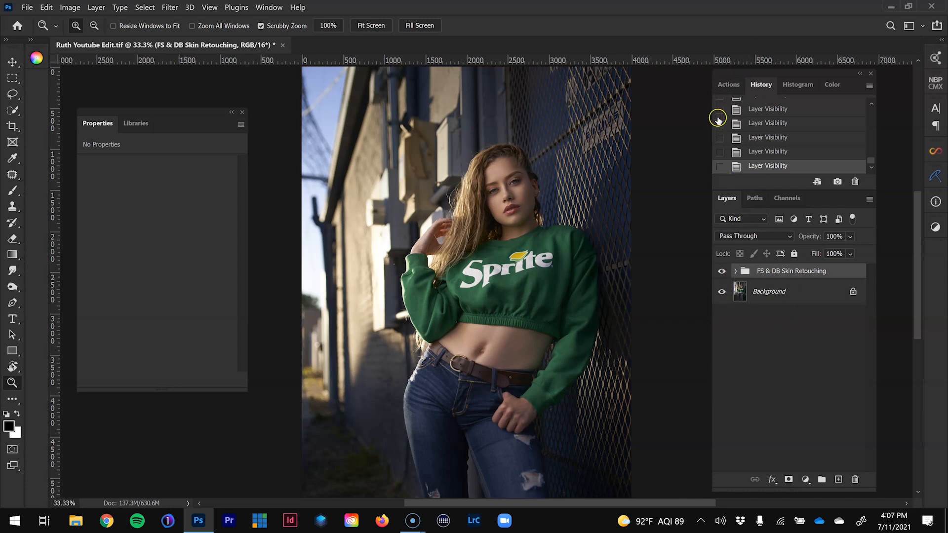
click(728, 86)
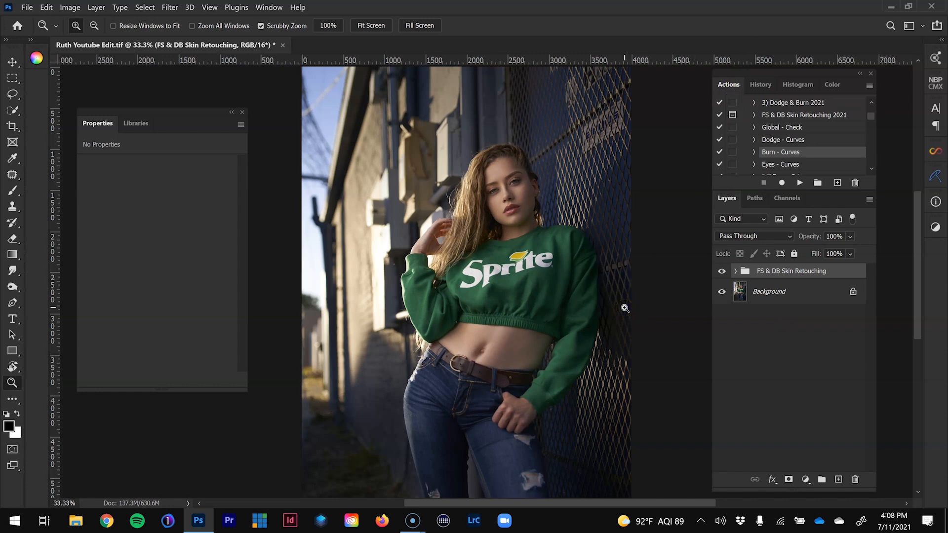
scroll(799, 127, down, 4)
scroll(798, 129, down, 5)
scroll(798, 130, down, 2)
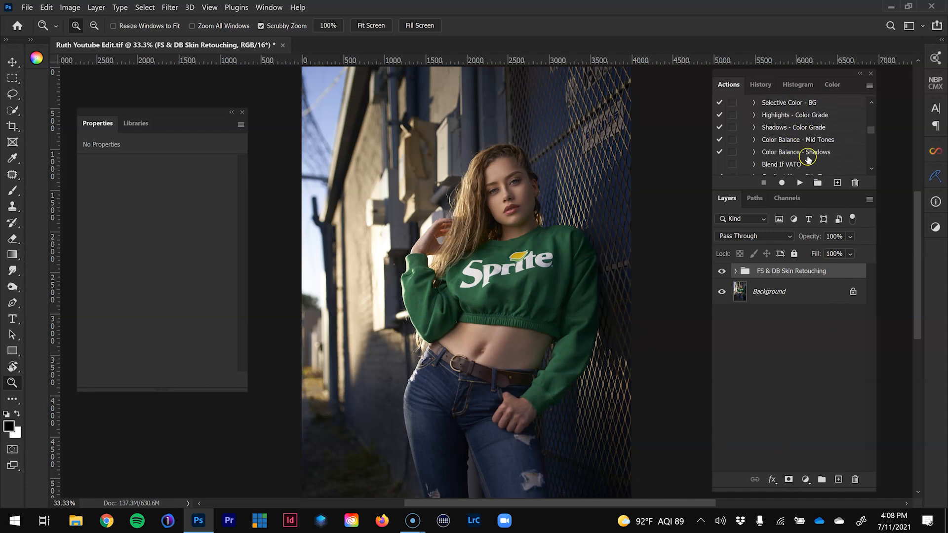
click(808, 157)
click(799, 183)
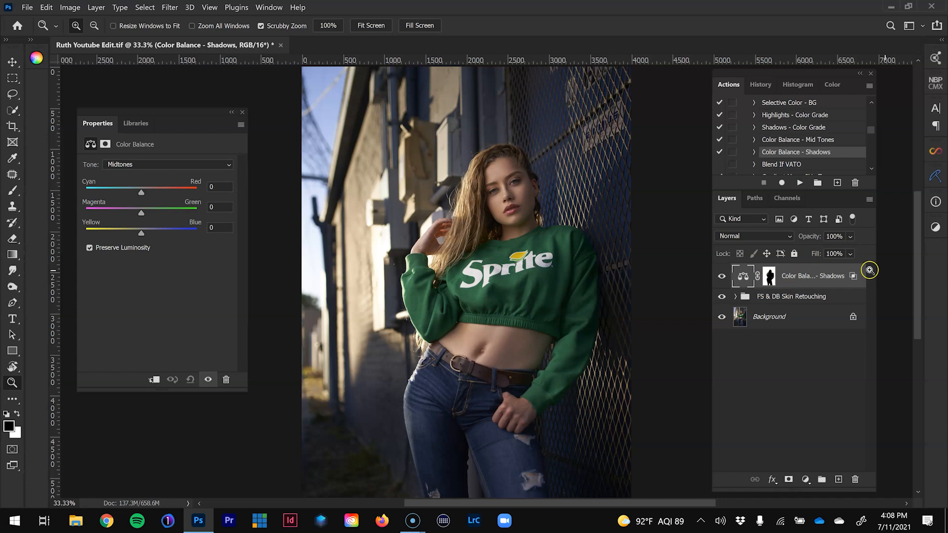
alt+click(768, 276)
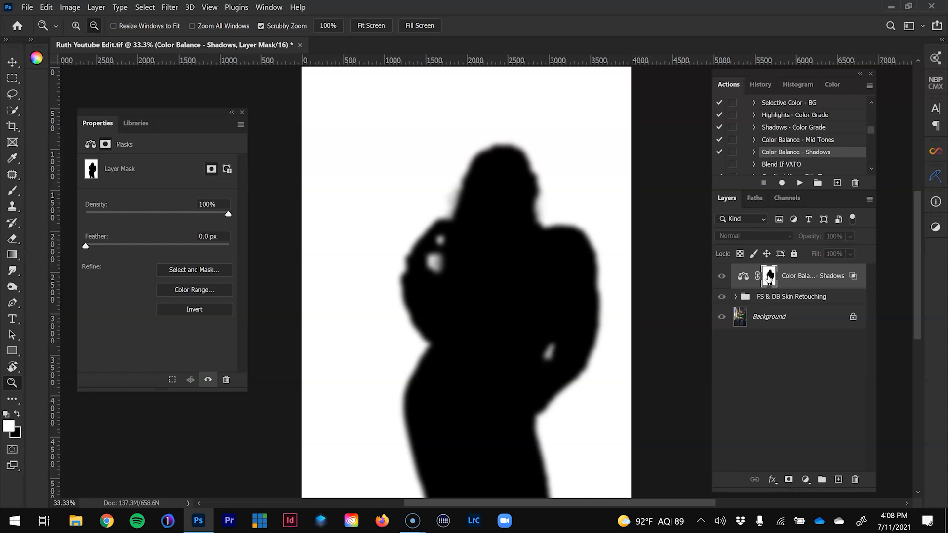
alt+click(768, 276)
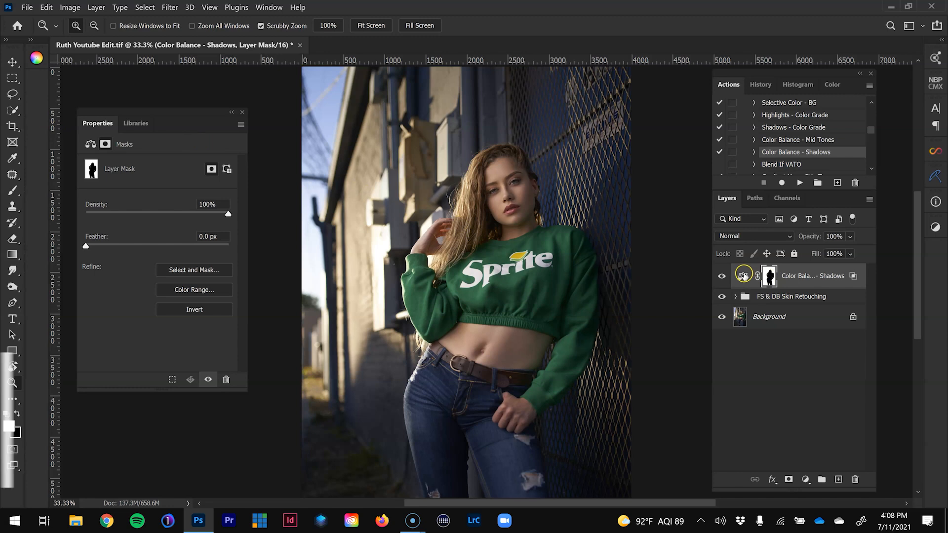
- Set the Color Balance layer's Shadows tone to -2 on Magenta–Green and +4 on Yellow–Blue
click(743, 275)
click(156, 164)
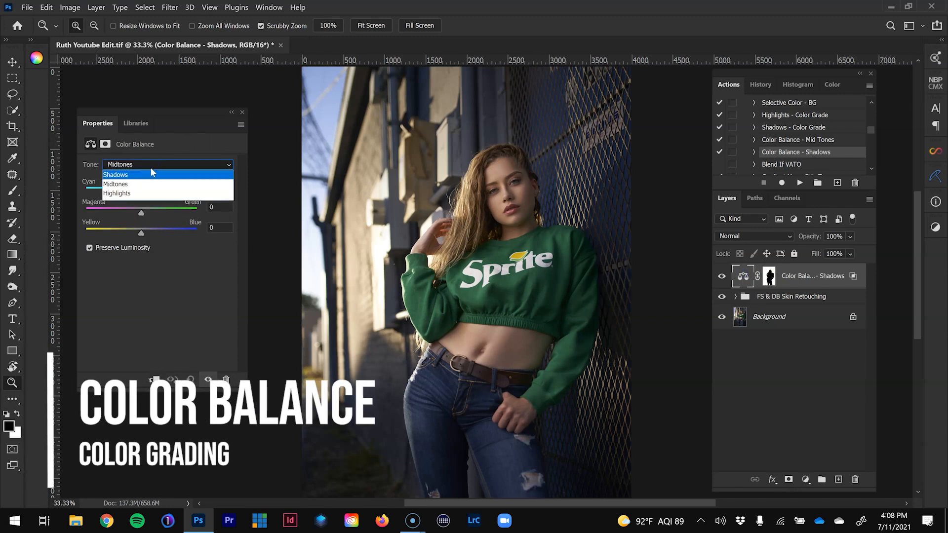
click(153, 173)
key(ctrl+minus)
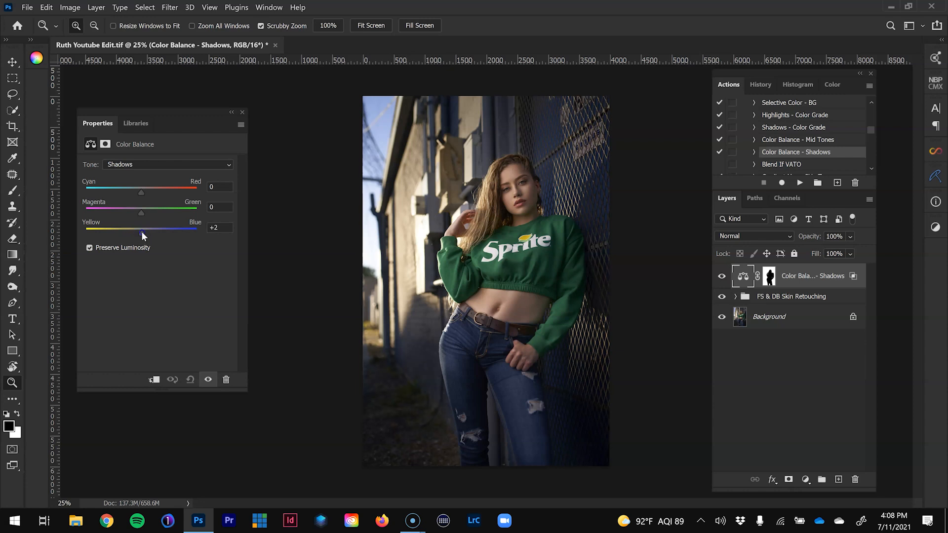
mouse_move(142, 232)
mouse_down()
mouse_move(163, 233)
mouse_move(131, 226)
mouse_move(143, 227)
mouse_up()
drag(141, 214, 139, 214)
- Compare the portrait's background with and without the Color Balance - Shadows layer
click(721, 276)
click(722, 276)
click(721, 277)
click(722, 277)
click(722, 277)
click(722, 277)
click(722, 277)
- Add a Curves adjustment layer above the Color Balance layer and apply the Ruth Youtube Preset to it
click(804, 480)
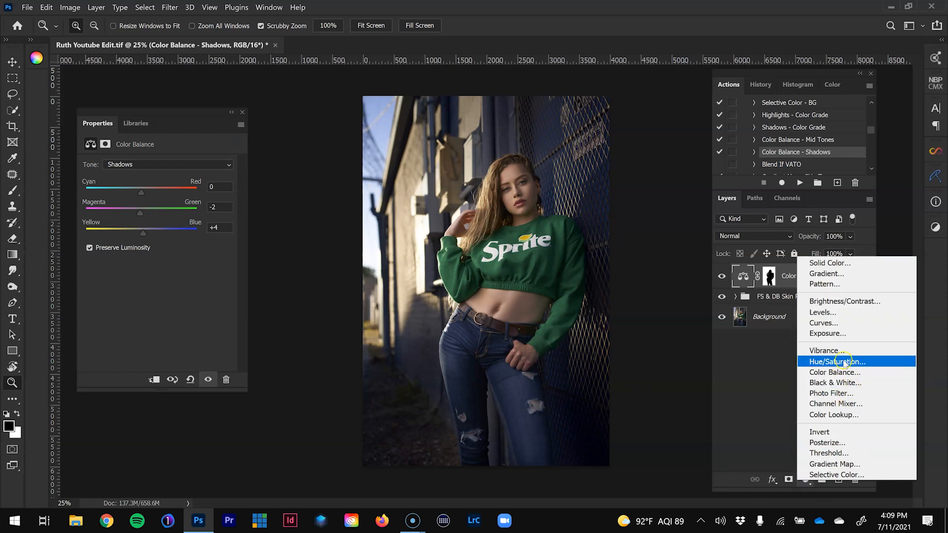
click(831, 323)
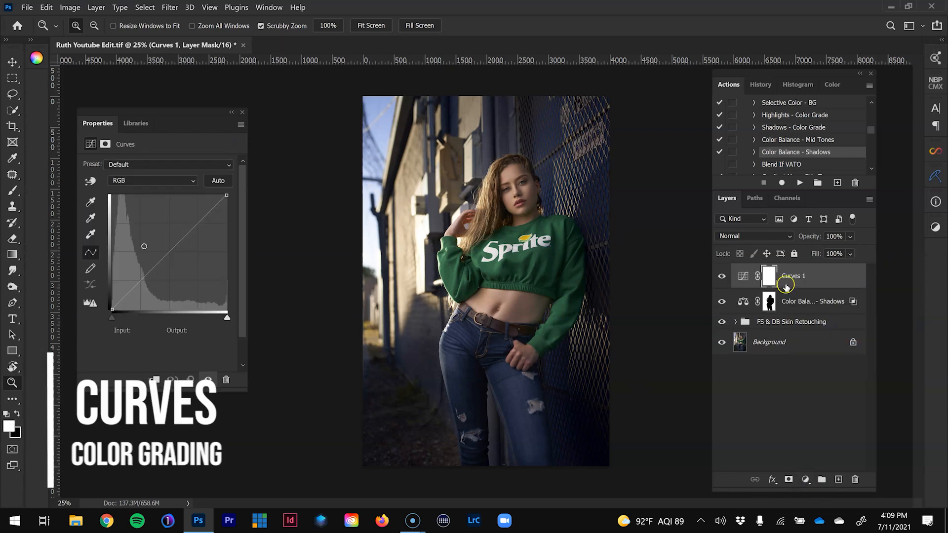
click(744, 279)
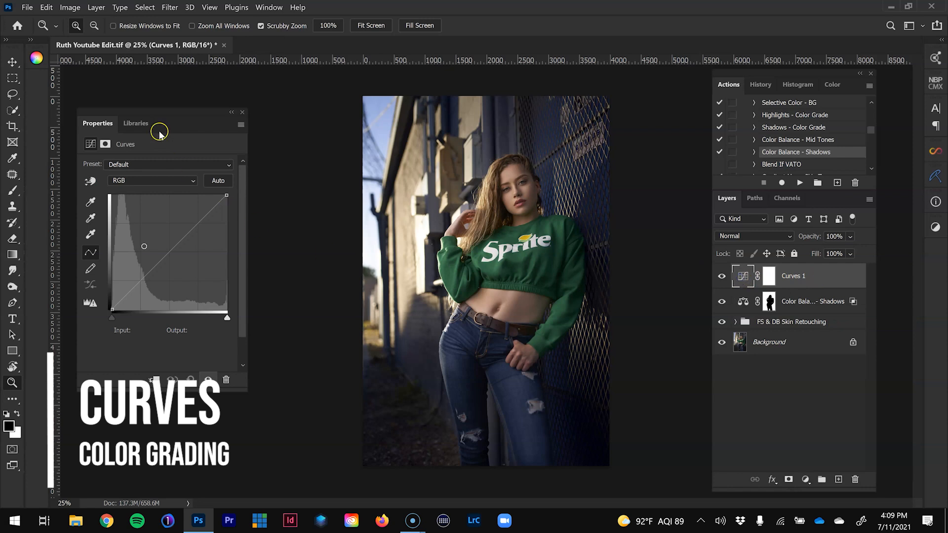
click(228, 164)
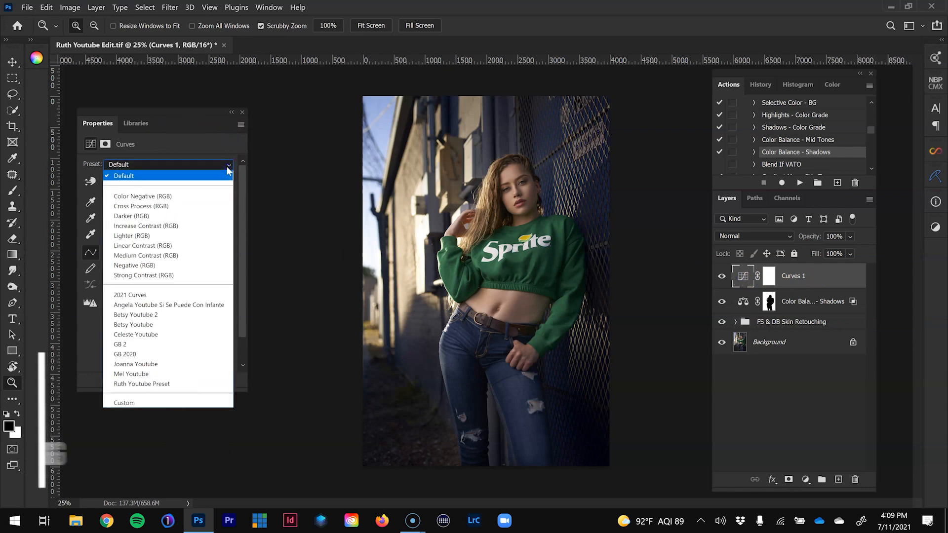
click(155, 384)
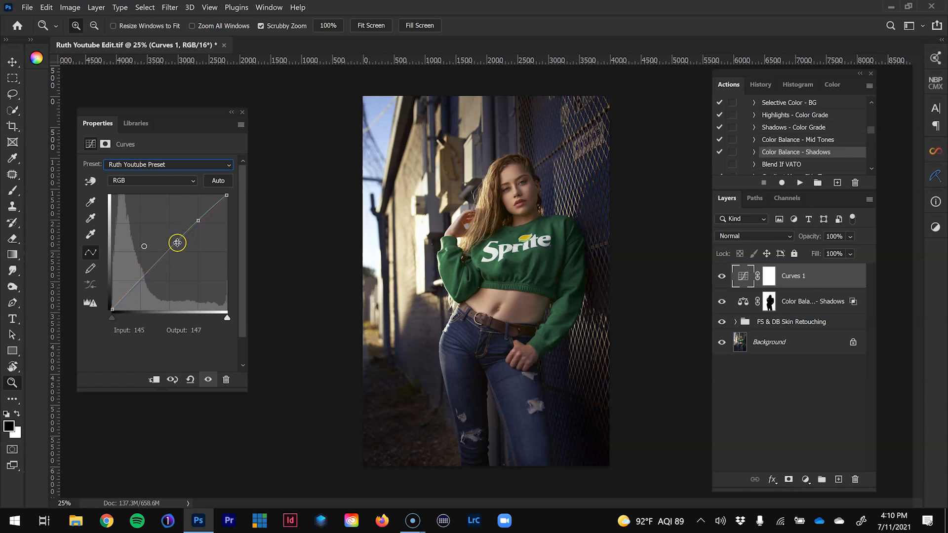
- Examine the Curves preset's Red, Green and Blue channel curves and the option for loading a curves preset
click(184, 180)
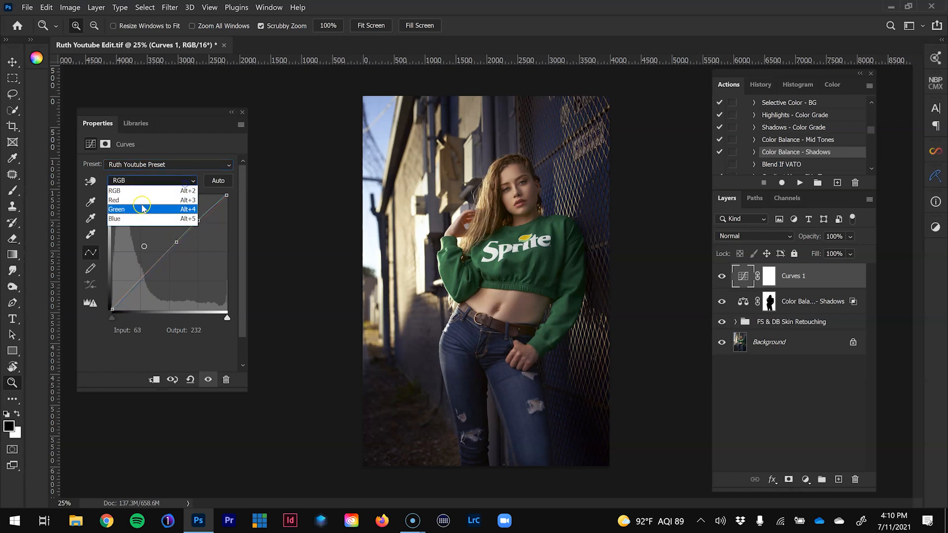
click(141, 200)
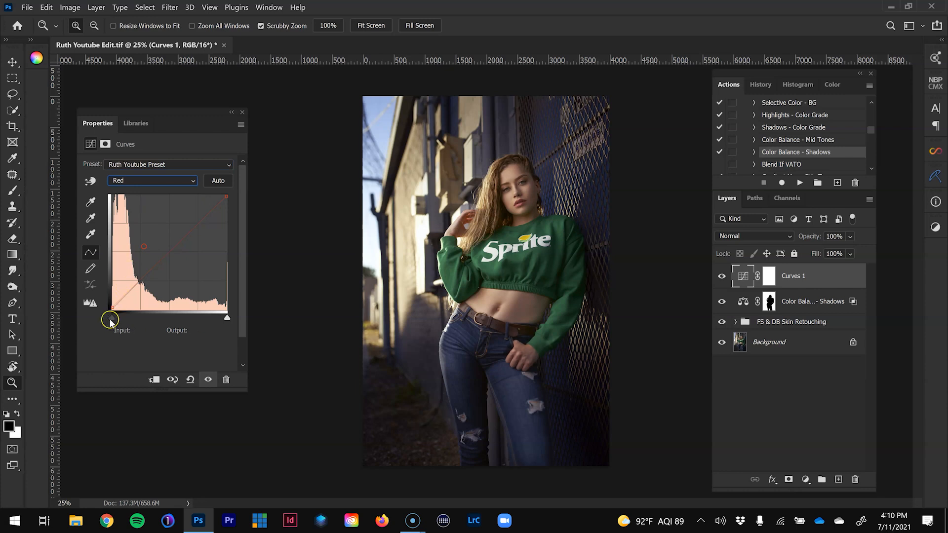
click(191, 181)
click(148, 210)
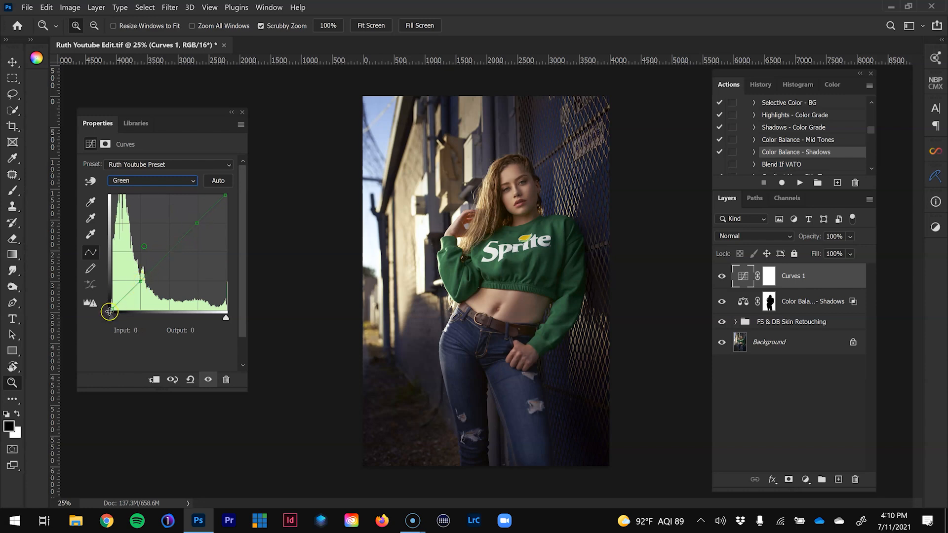
click(188, 181)
click(158, 219)
click(139, 268)
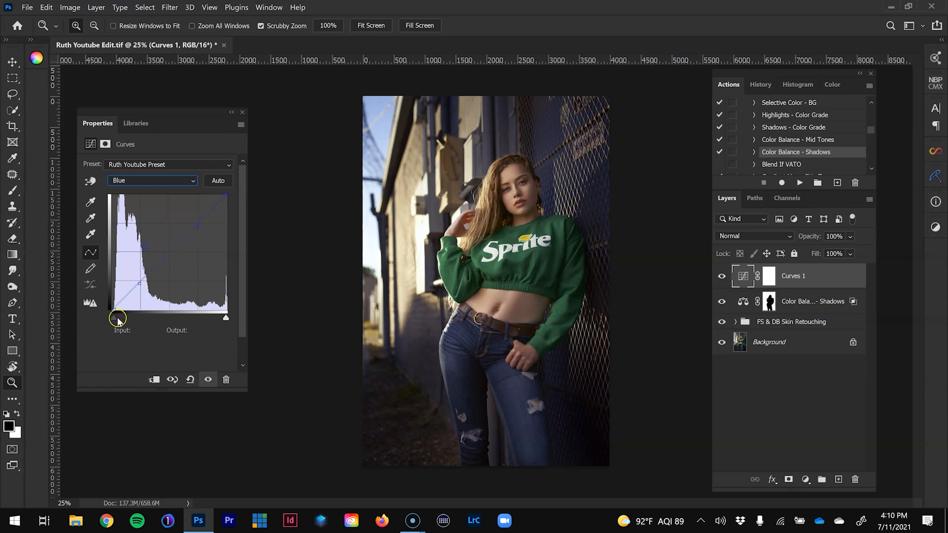
drag(111, 312, 132, 286)
click(240, 125)
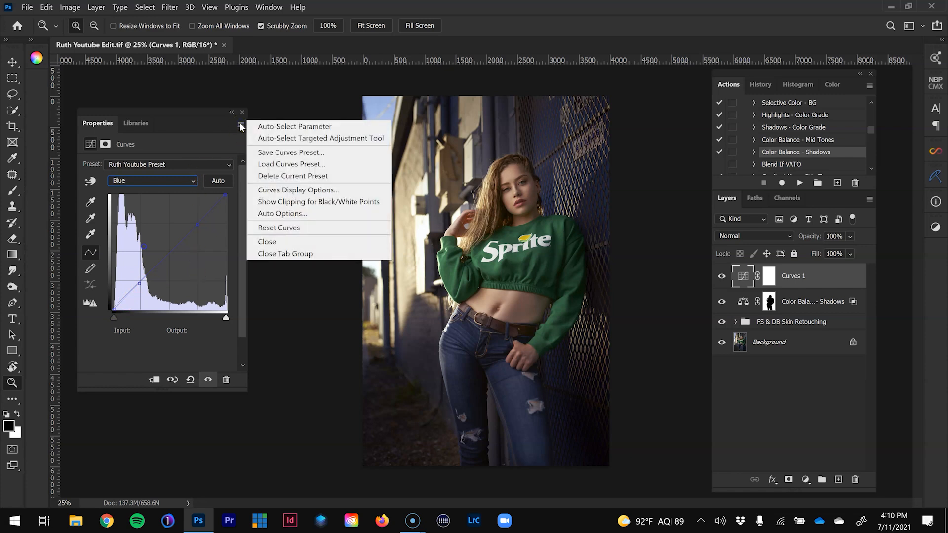
click(273, 166)
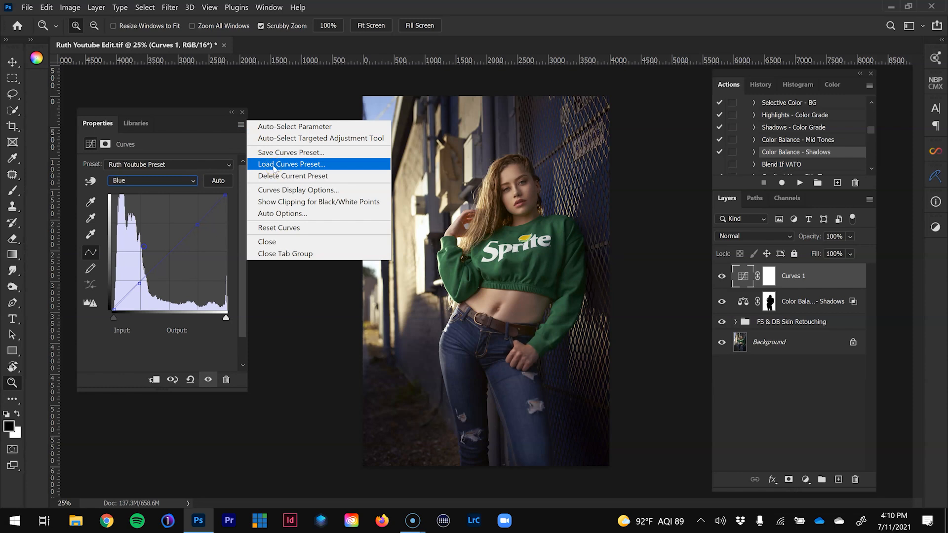
click(227, 147)
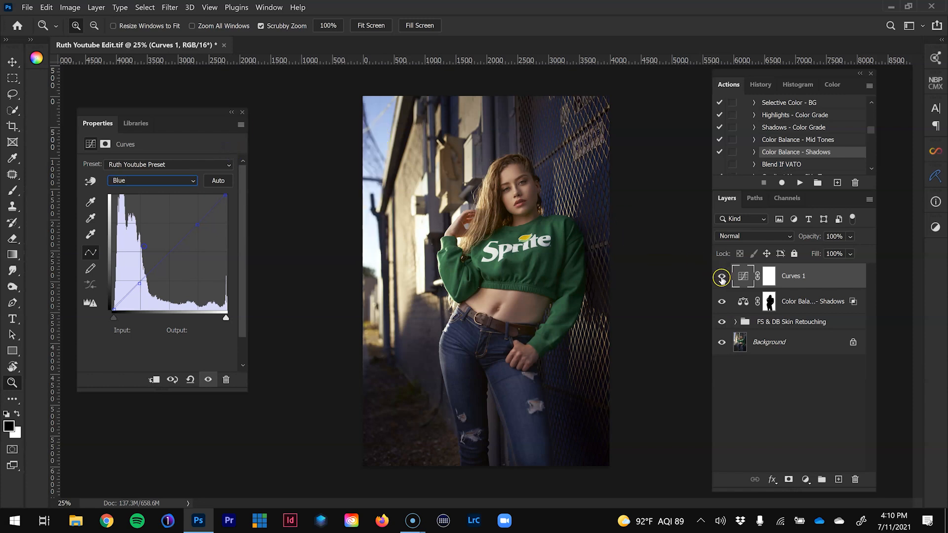
- Compare the portrait at closer range with and without the Curves color grade
click(526, 178)
click(527, 178)
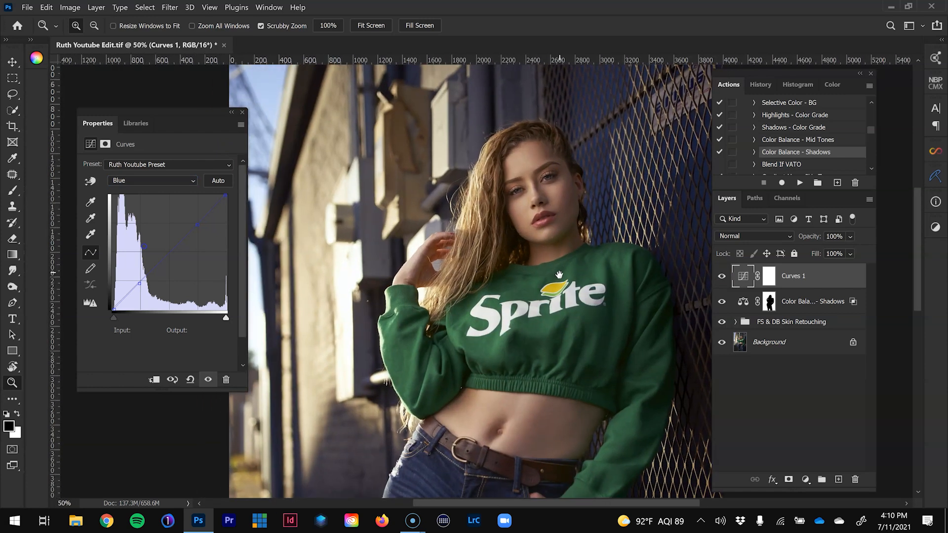
click(743, 273)
click(721, 277)
click(721, 278)
click(721, 277)
click(721, 278)
alt+click(704, 314)
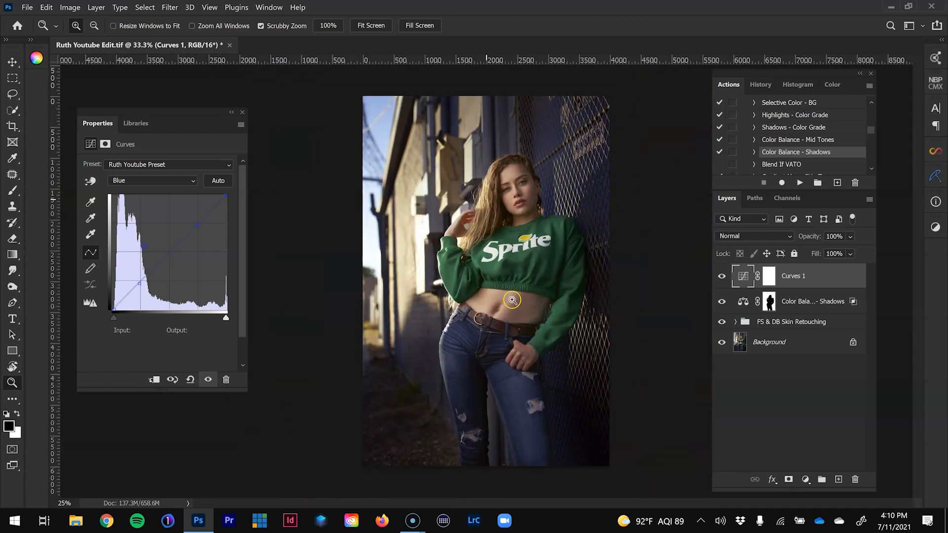
- Run the RAW VATO LOCO V action to add a merged smart object with a Camera Raw Filter above the Curves layer
scroll(515, 212, down, 2)
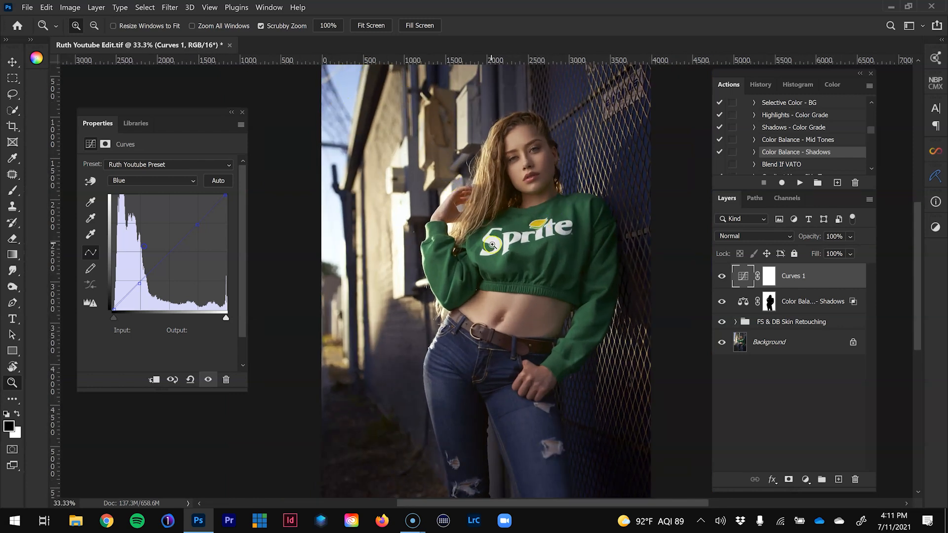
scroll(839, 148, down, 2)
scroll(829, 146, down, 4)
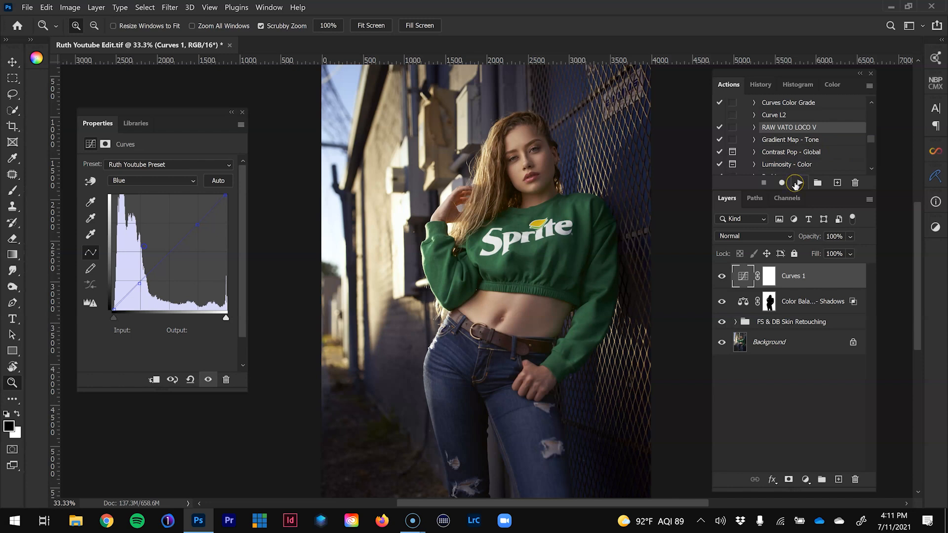
click(796, 183)
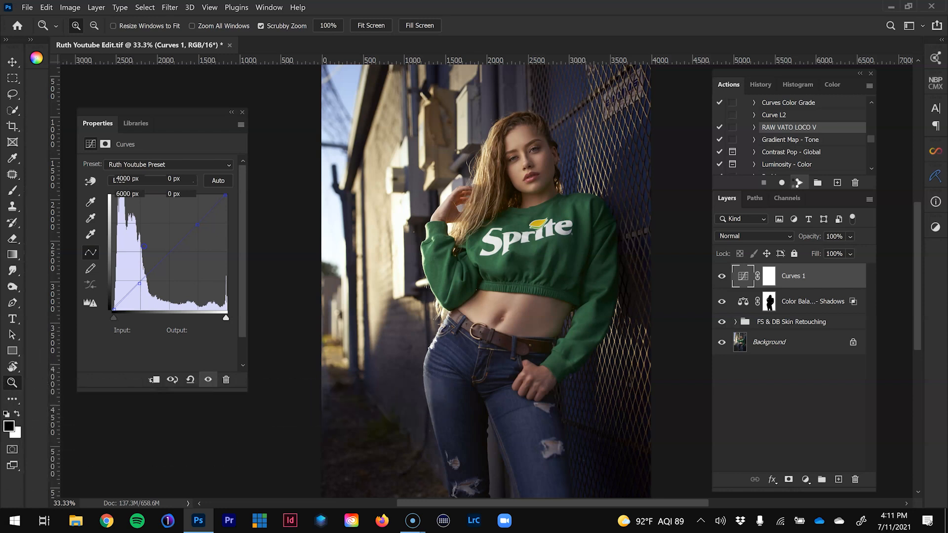
click(796, 182)
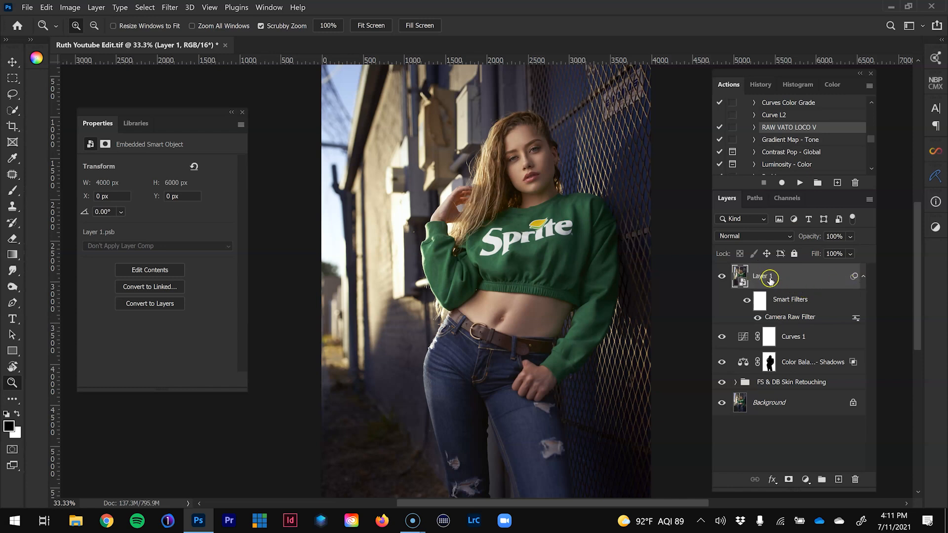
- Open the smart object's Camera Raw Filter, apply the Ruth Sprite Youtube user preset, and bring up its edit settings
double_click(789, 316)
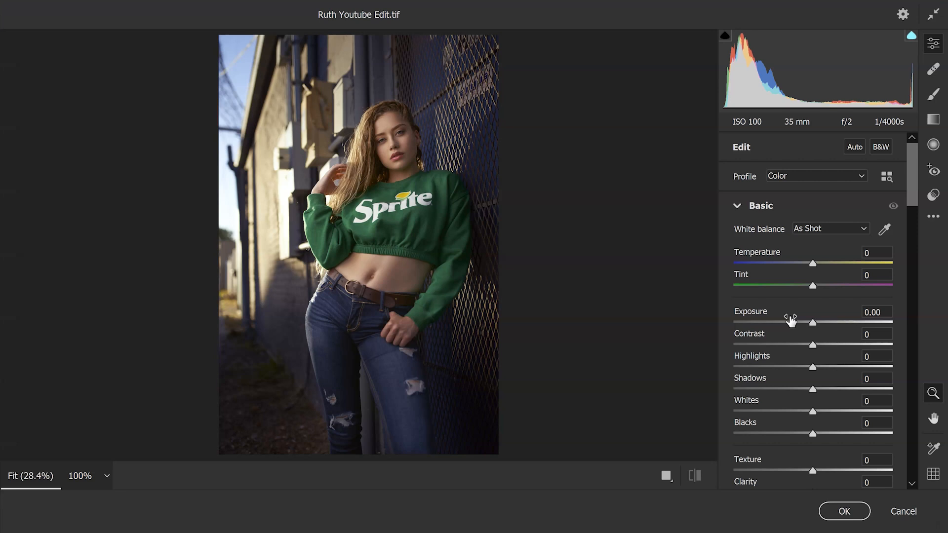
click(933, 194)
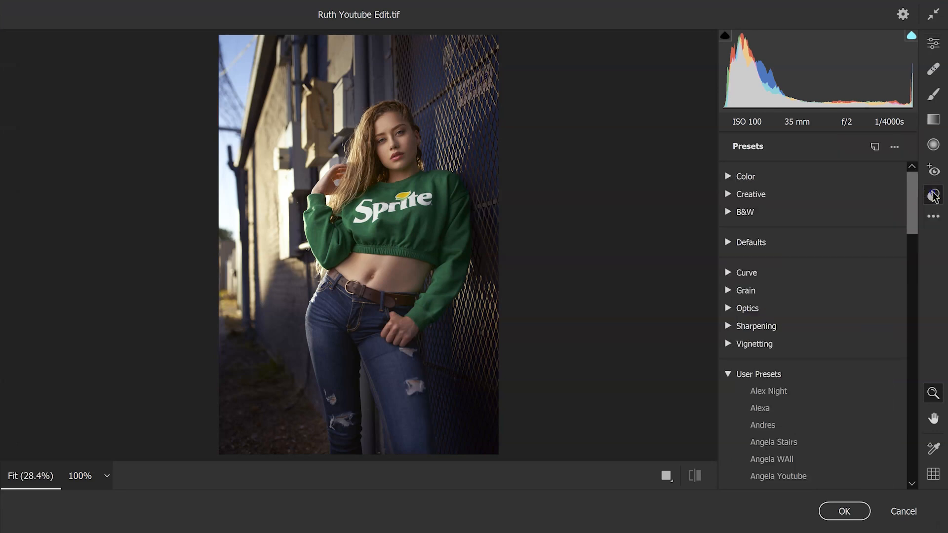
drag(909, 207, 927, 440)
click(843, 384)
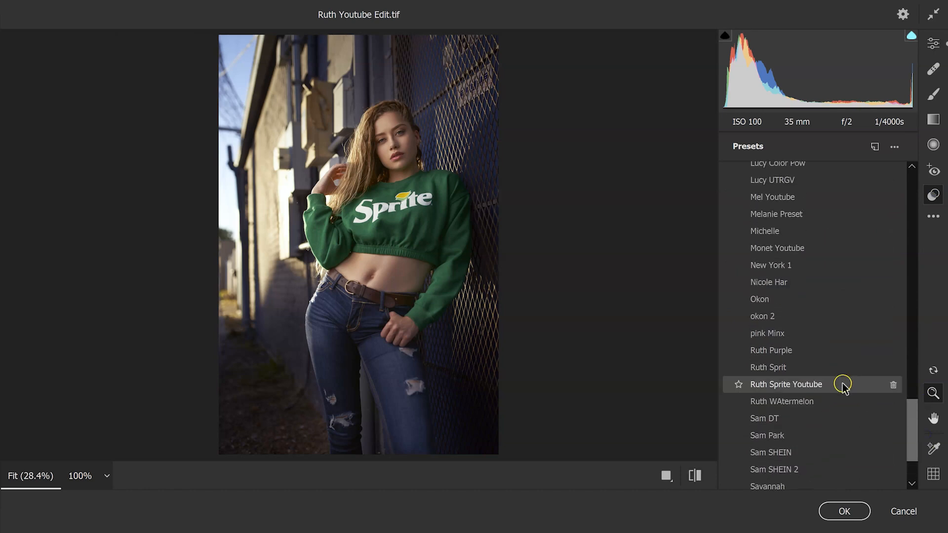
click(933, 49)
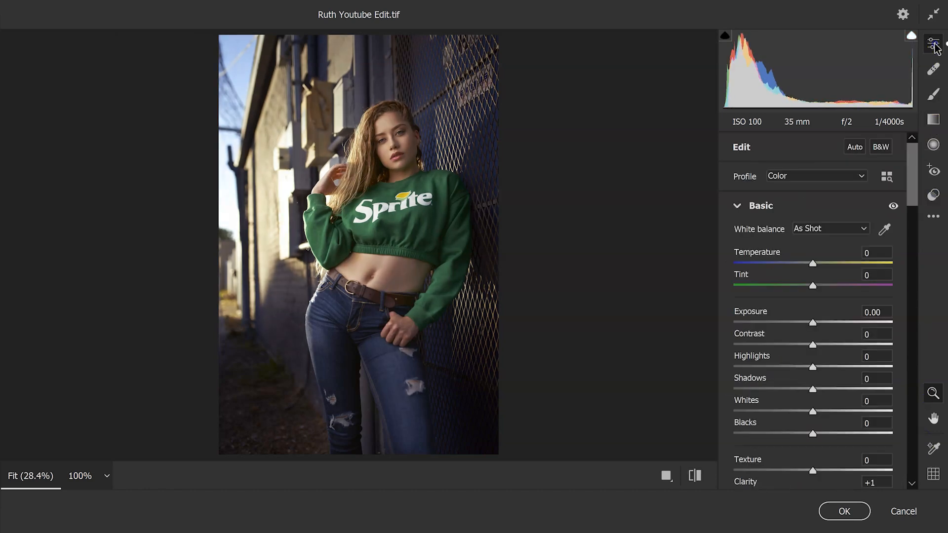
- Lower the shadow point slightly on the Camera Raw point curve
drag(913, 183, 913, 255)
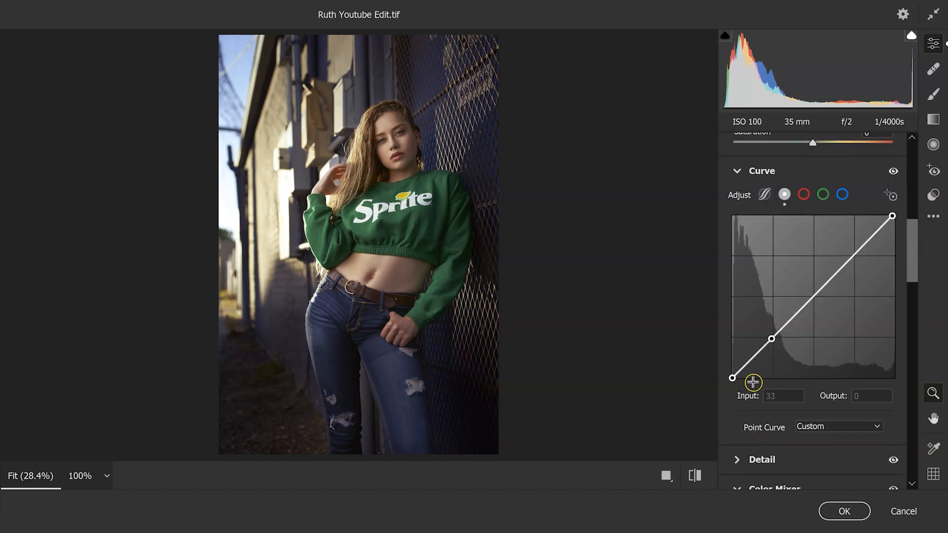
click(788, 199)
drag(771, 339, 770, 343)
- In the HSL Color Mixer, fine-tune the Oranges luminance, set the Oranges saturation to -1, and display the Hue values
drag(912, 235, 910, 288)
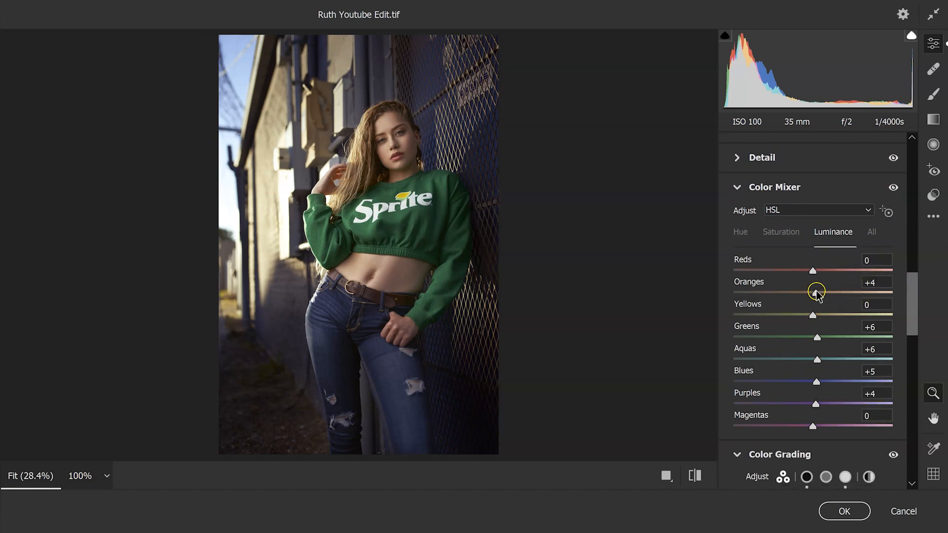
mouse_move(816, 293)
mouse_down()
mouse_move(833, 295)
mouse_move(814, 296)
mouse_up()
click(788, 236)
drag(813, 294, 810, 298)
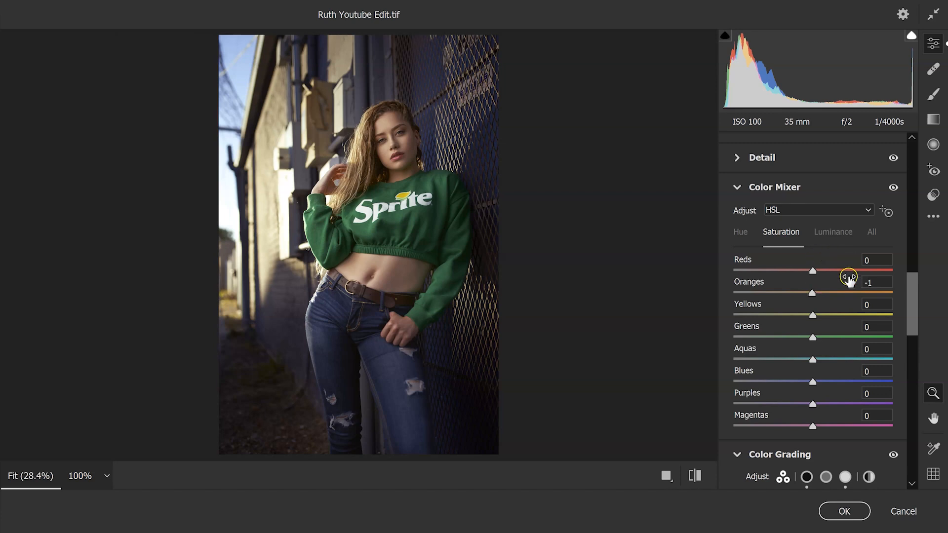
click(740, 232)
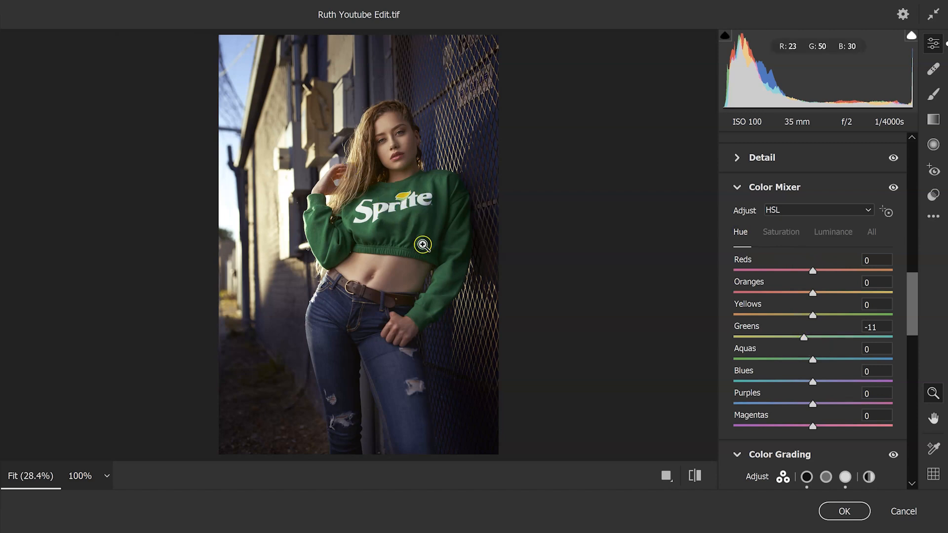
- In Color Grading, review the highlights tint and set the shadows saturation to 5
drag(909, 298, 924, 355)
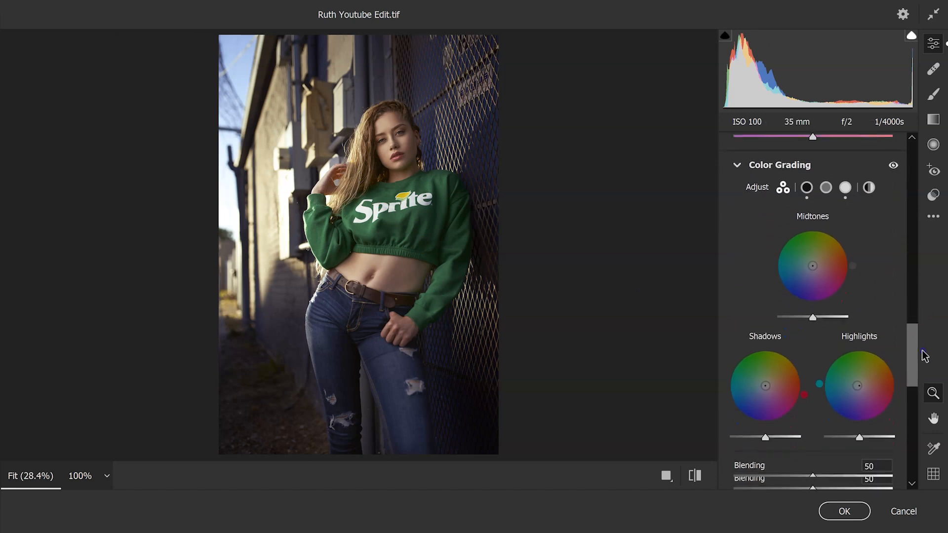
click(845, 184)
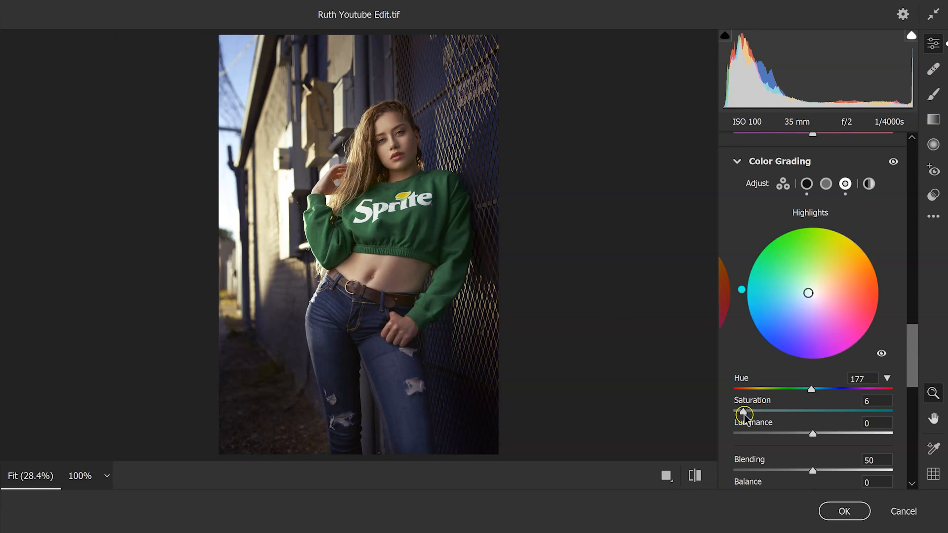
click(807, 185)
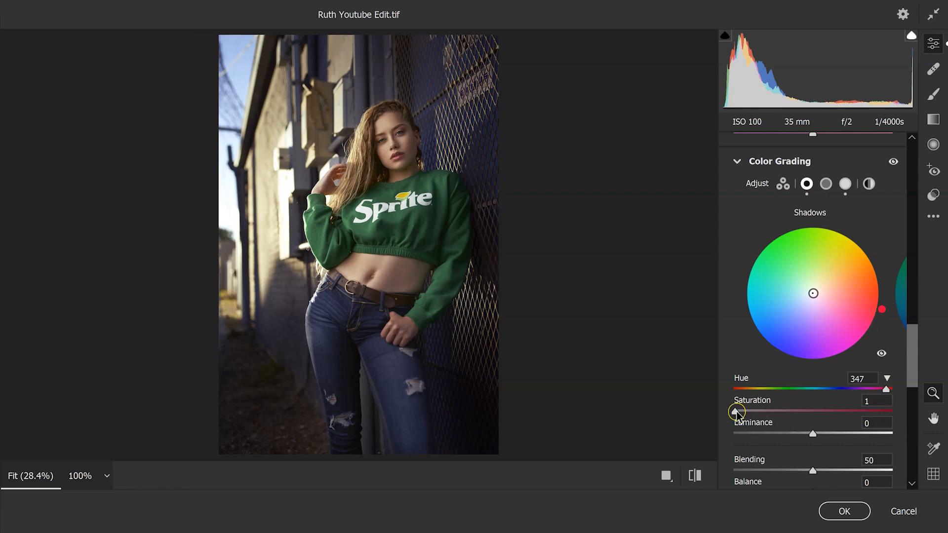
mouse_move(736, 413)
mouse_down()
mouse_move(763, 413)
mouse_move(739, 414)
mouse_up()
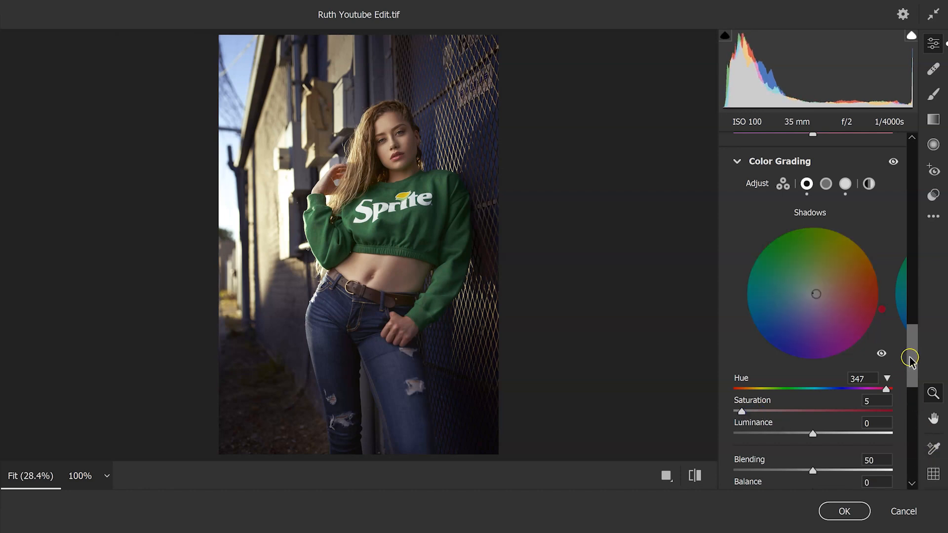
- Review the Grain effect and raise the Blue Primary saturation to +15 in Calibration
drag(914, 363, 916, 417)
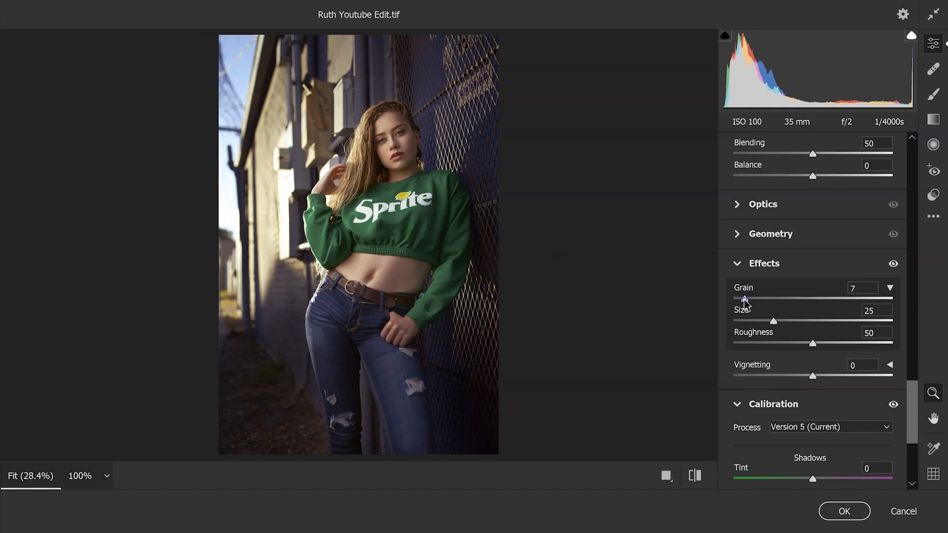
drag(913, 387, 921, 435)
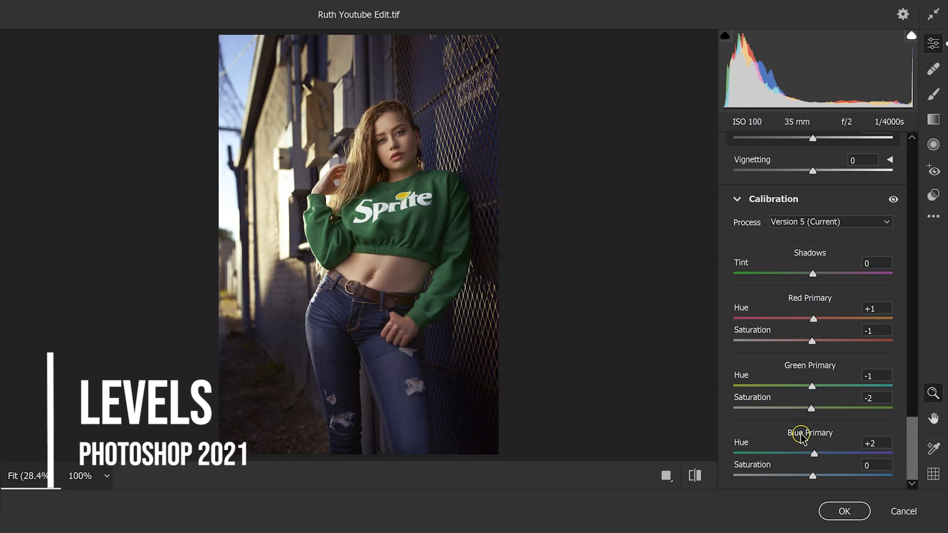
click(814, 476)
mouse_move(812, 475)
mouse_down()
mouse_move(842, 475)
mouse_move(815, 475)
mouse_up()
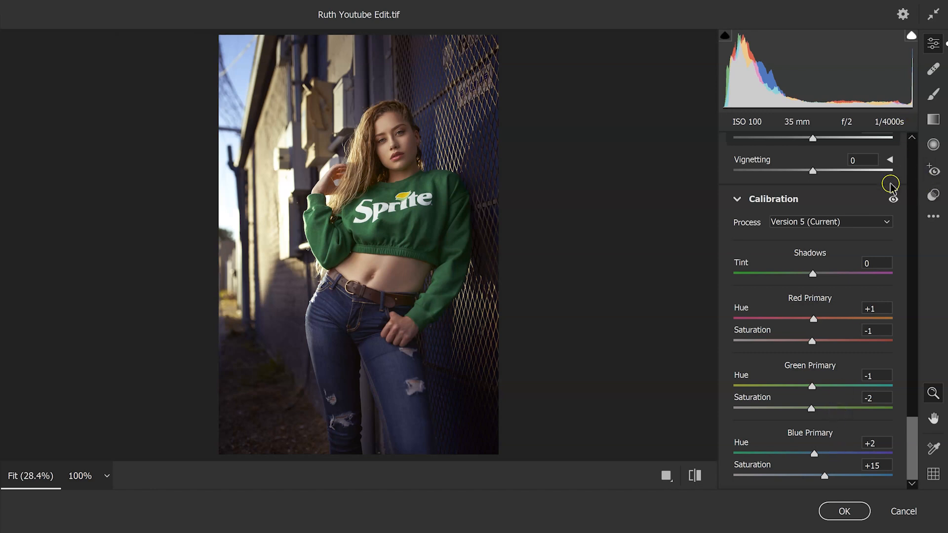
- Draw a diagonal Graduated Filter from the image's lower right edge toward the raised arm, checking its coverage with the mask overlay
click(931, 121)
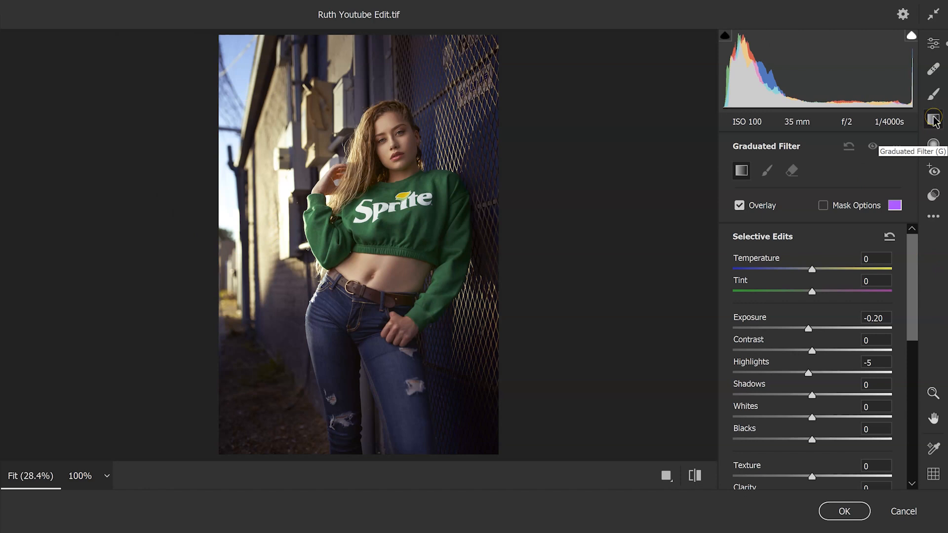
drag(497, 351, 355, 237)
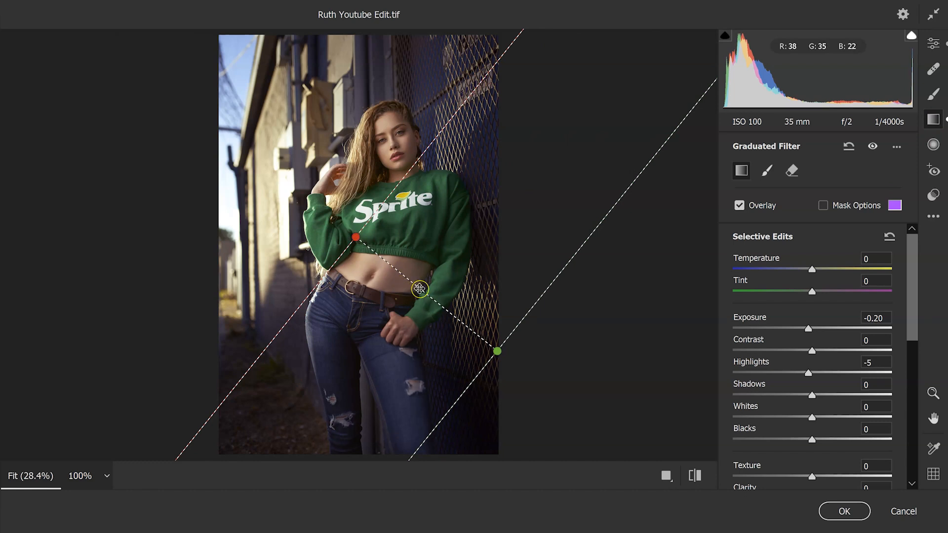
click(823, 207)
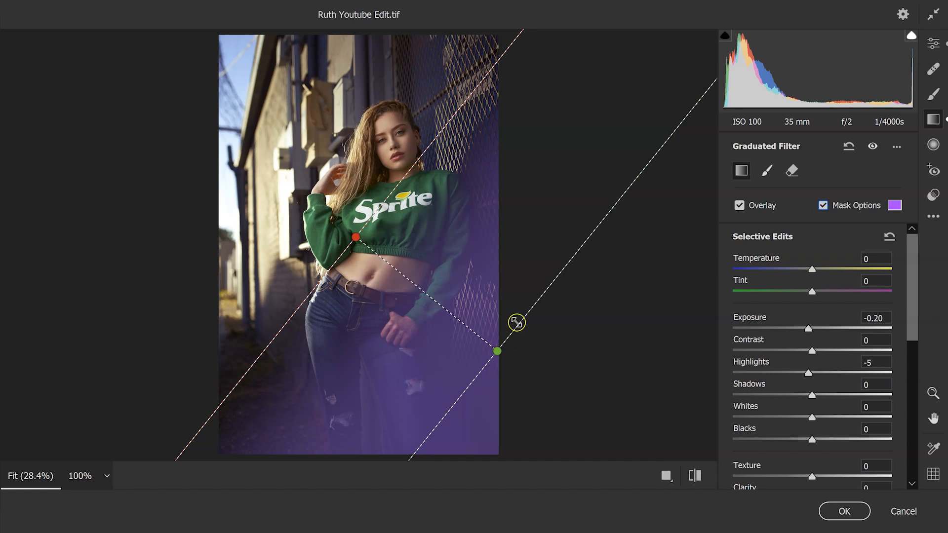
drag(355, 240, 335, 235)
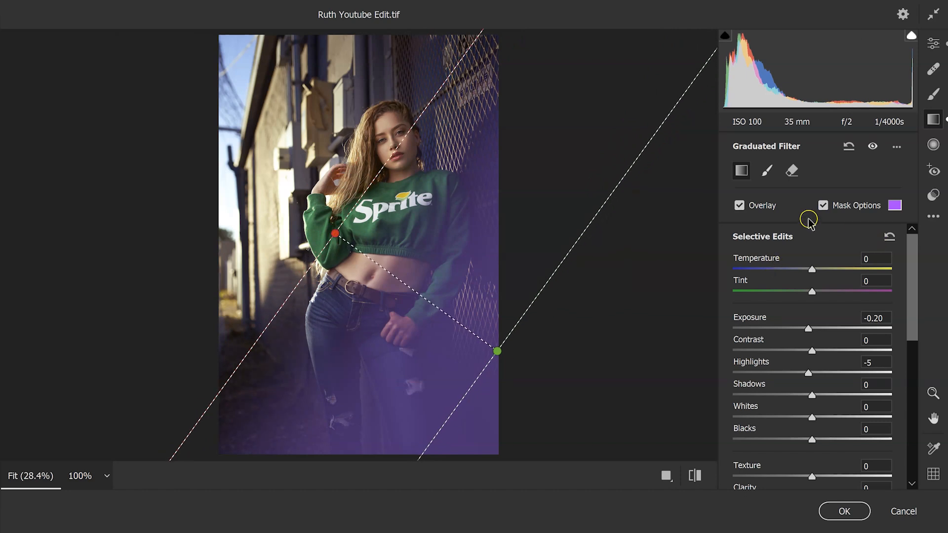
- Hide the mask overlay, set the graduated filter's Exposure to -0.30, Highlights to -7 and Shadows to -3, and apply the Camera Raw edits
click(822, 206)
drag(807, 328, 804, 327)
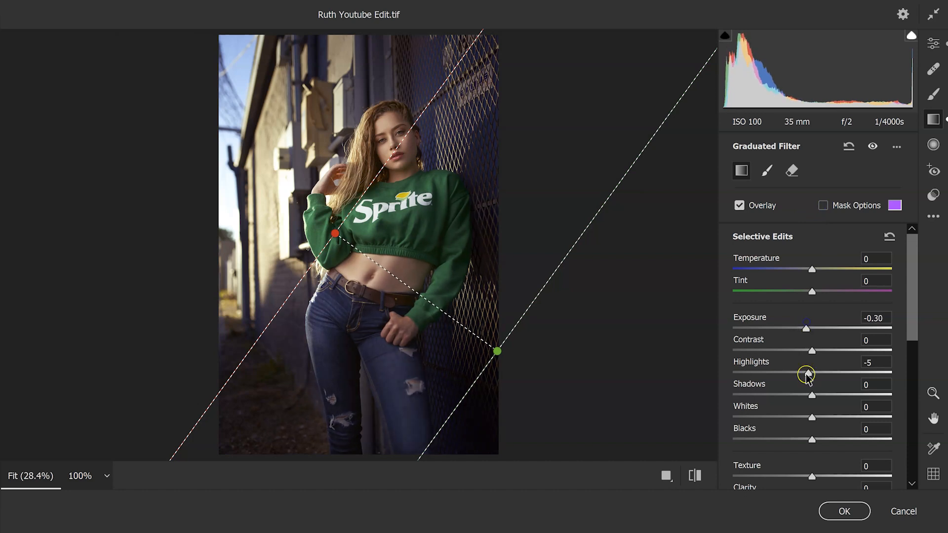
drag(812, 395, 814, 397)
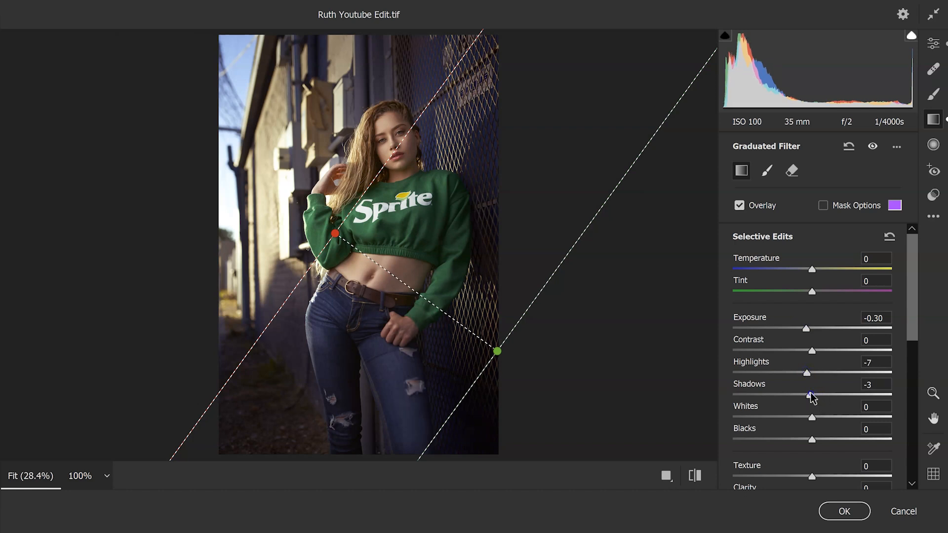
mouse_move(914, 271)
mouse_down()
mouse_move(922, 348)
mouse_move(921, 263)
mouse_up()
click(859, 514)
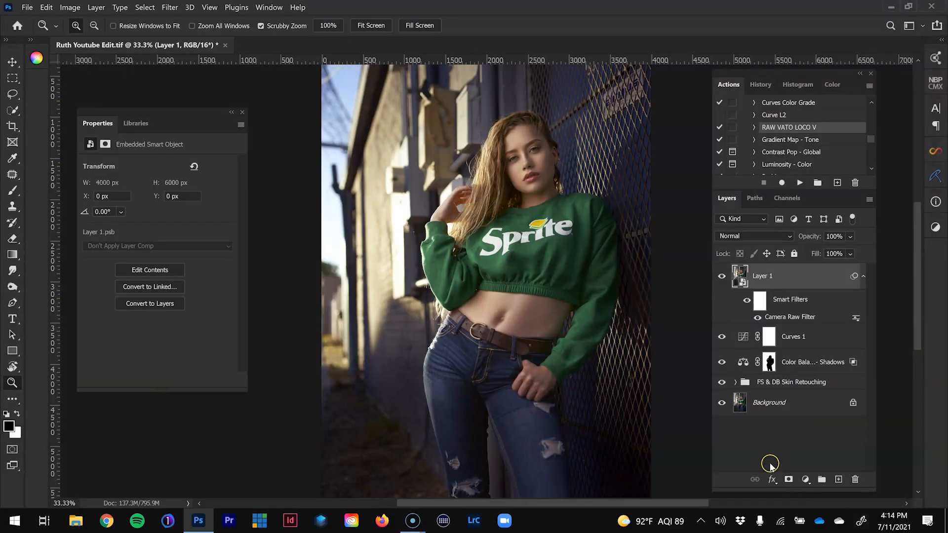
- Compare the whole image with the original Background after the Camera Raw adjustments
alt+click(561, 320)
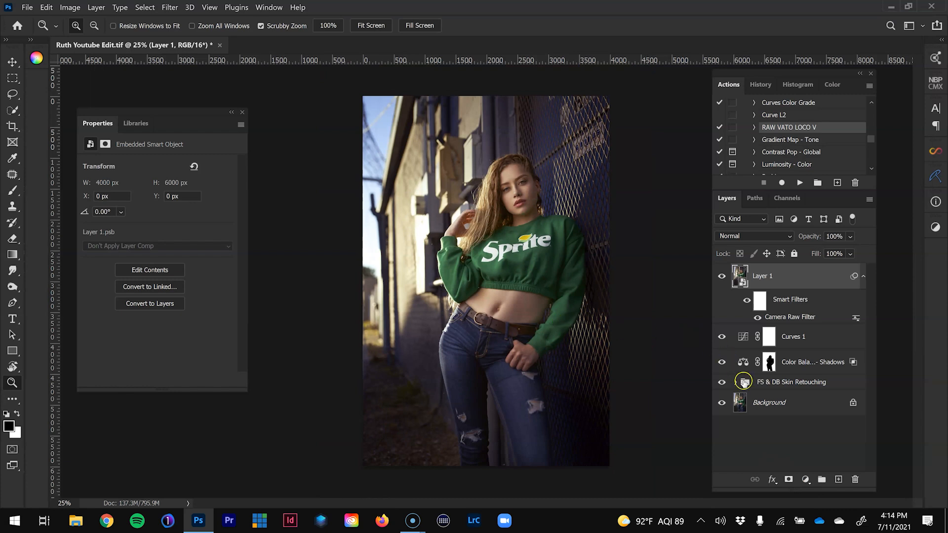
click(722, 403)
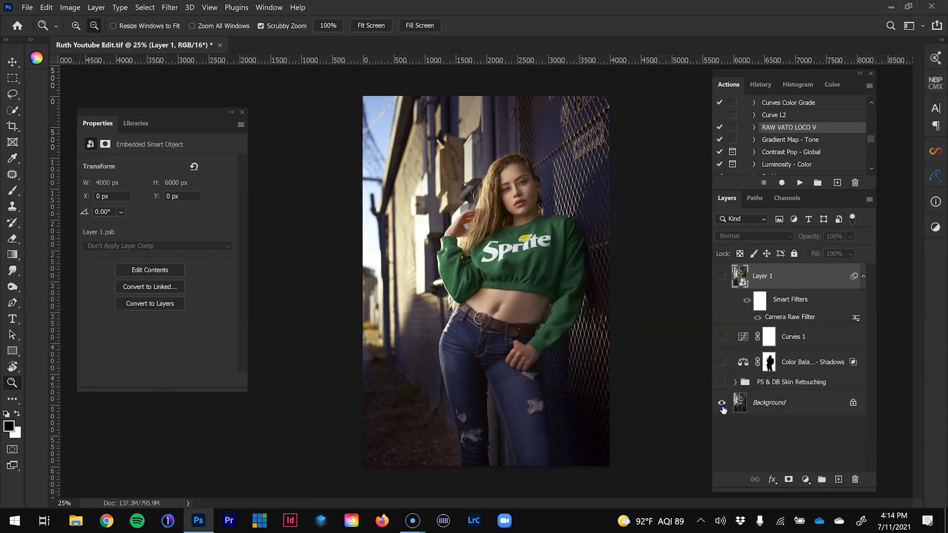
click(722, 403)
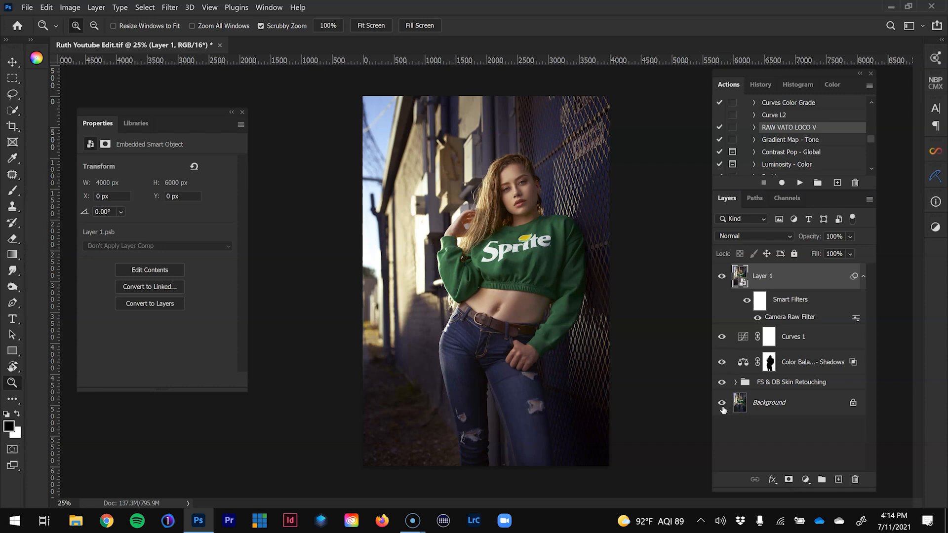
- Add a Levels adjustment layer above Layer 1 and set its RGB white input level to 249
click(806, 480)
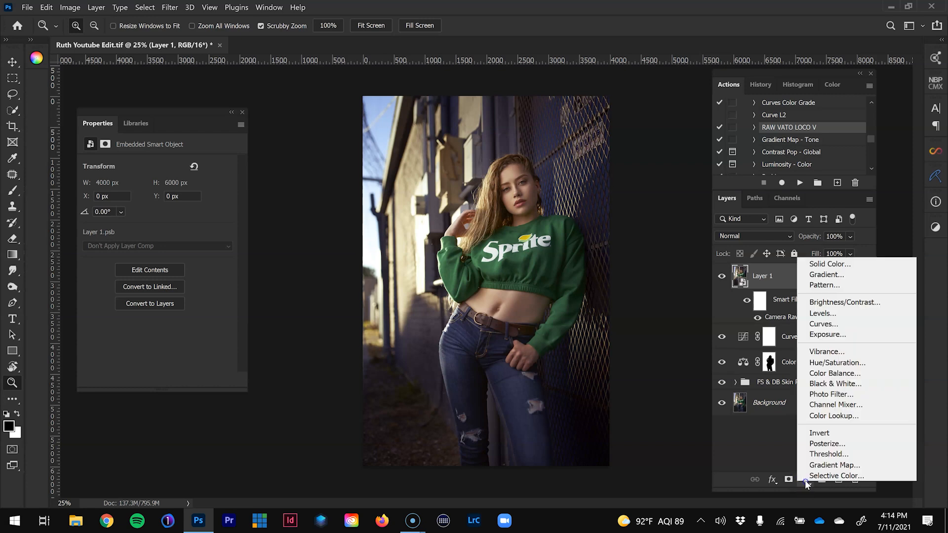
click(834, 315)
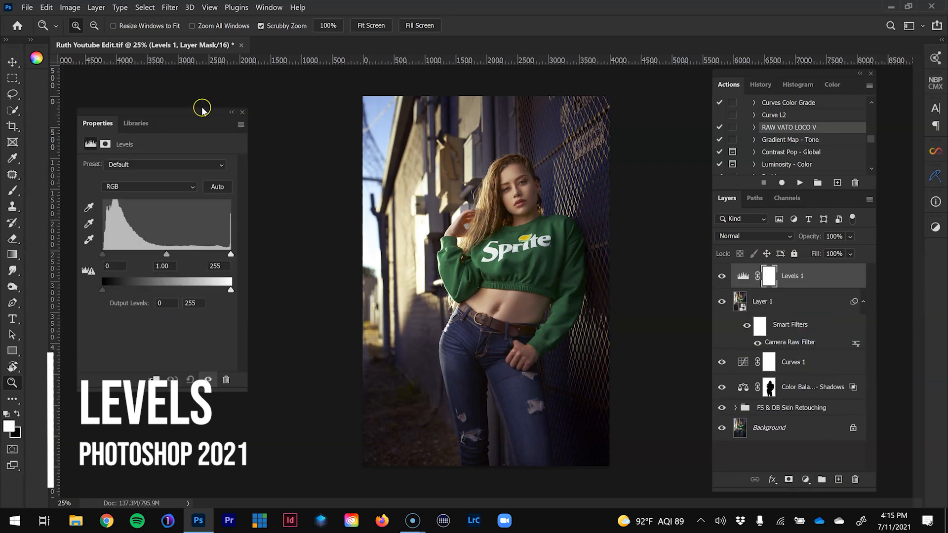
drag(209, 112, 245, 116)
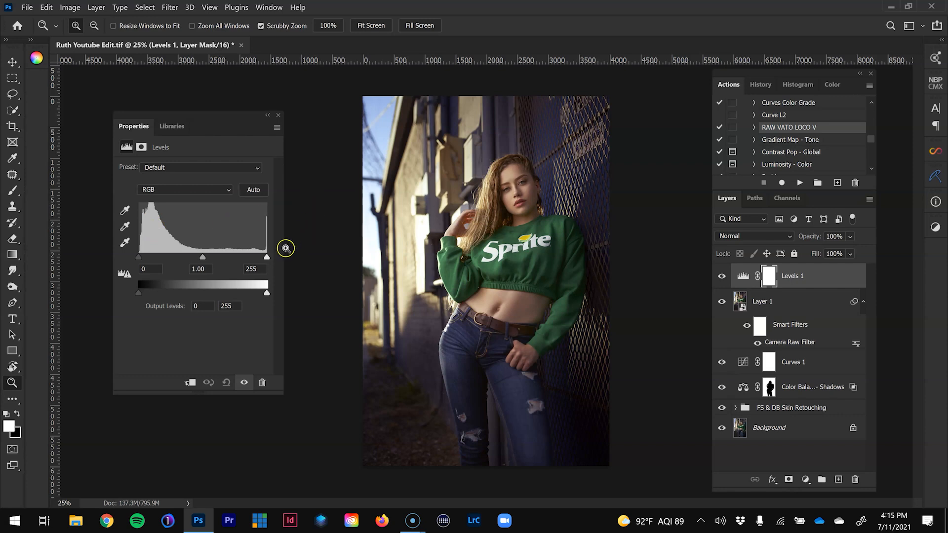
mouse_move(264, 261)
mouse_down()
mouse_move(251, 258)
mouse_move(263, 259)
mouse_up()
- Compare the portrait with and without the Levels 1 layer, both as a whole and at closer range
click(721, 276)
click(721, 277)
click(721, 276)
click(721, 276)
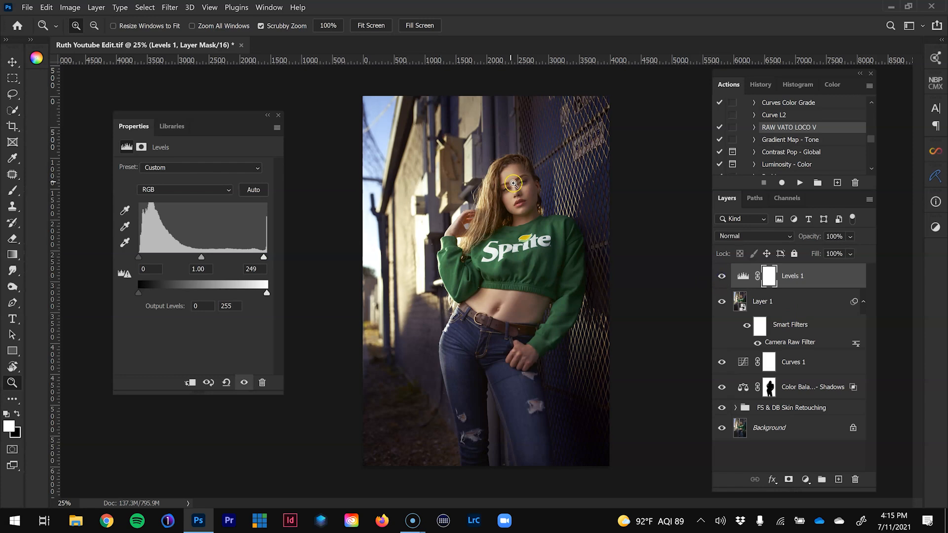
click(523, 190)
click(721, 276)
click(721, 277)
click(723, 280)
click(722, 280)
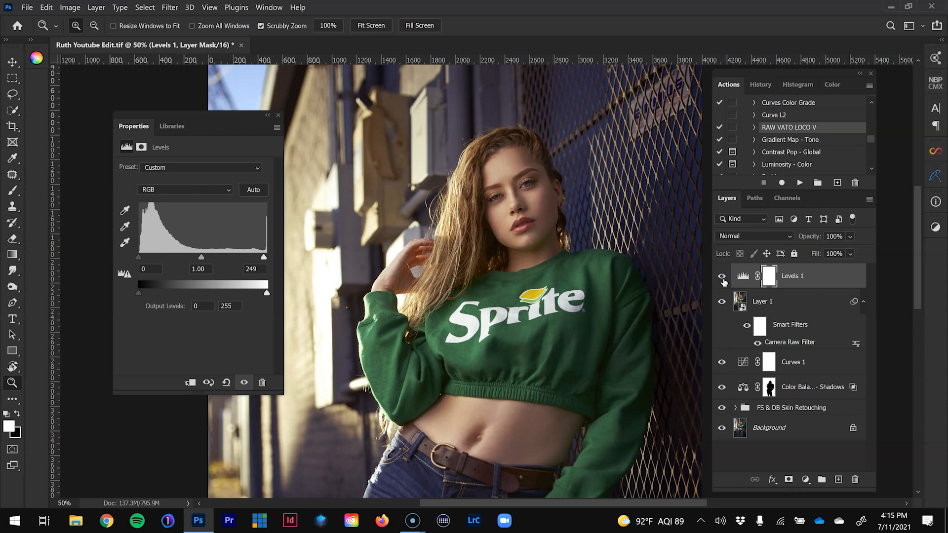
key(ctrl+minus)
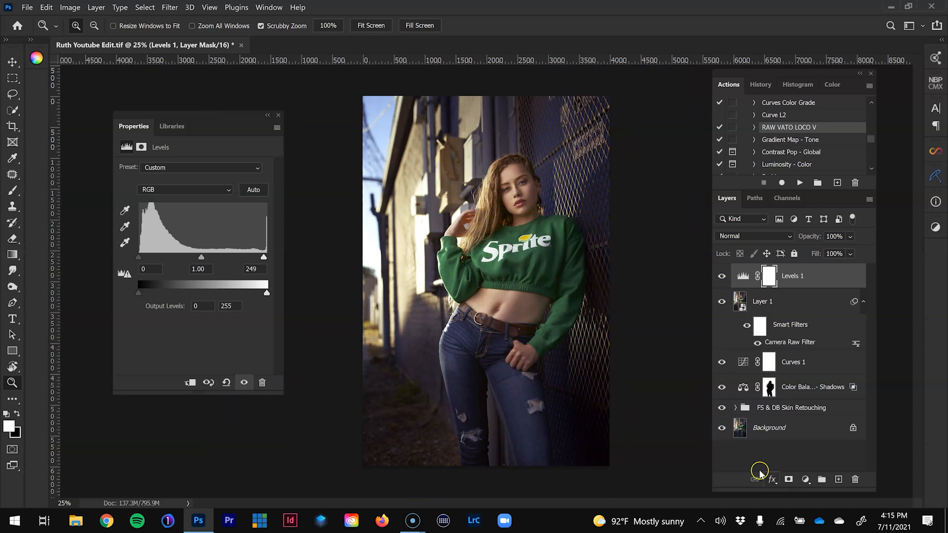
- Compare the finished edit with only the Background layer visible at 33.3% zoom
click(731, 436)
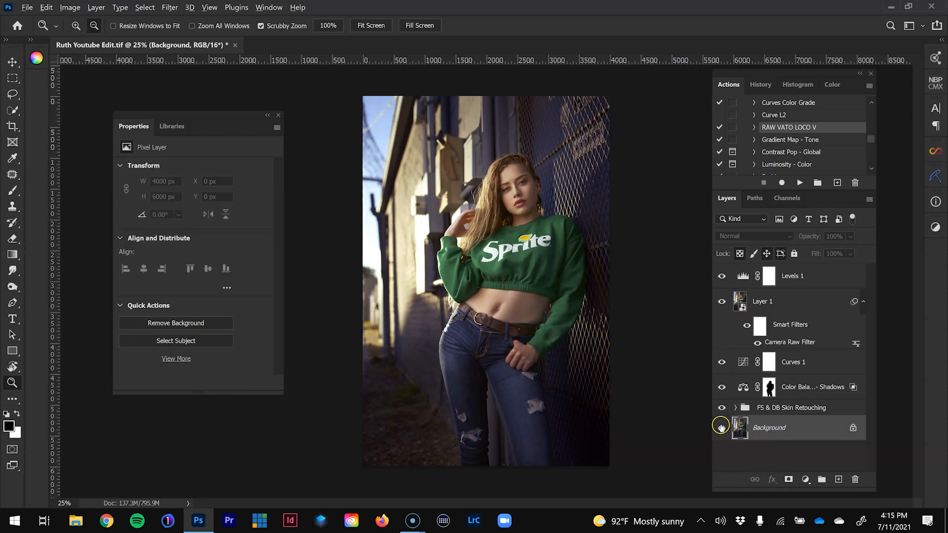
click(547, 166)
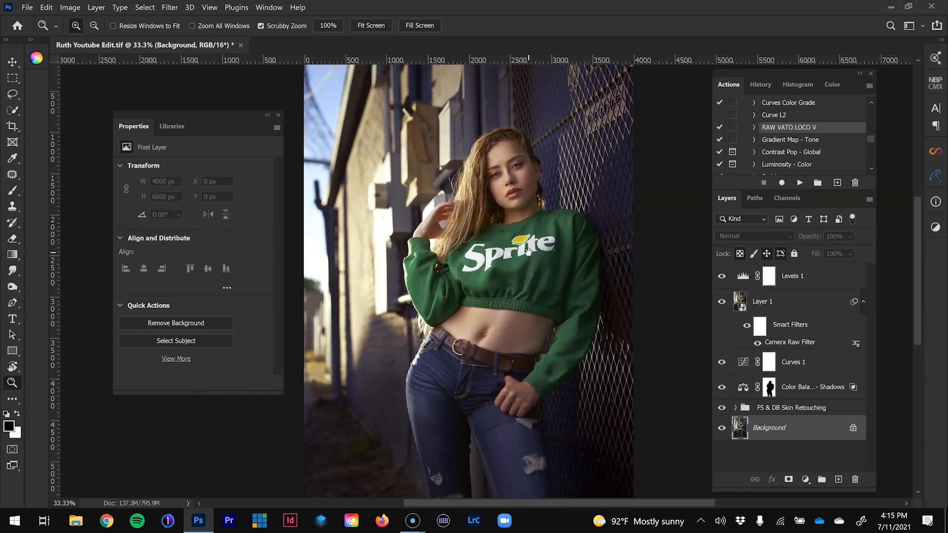
alt+click(722, 429)
alt+click(722, 428)
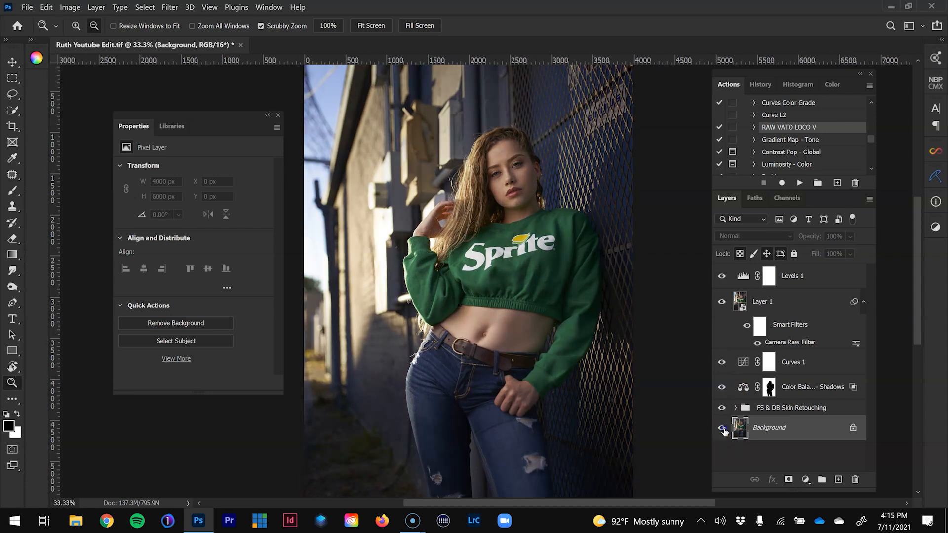
- Examine the retouched face and hair up close, comparing the finished edit with the original Background layer
click(536, 234)
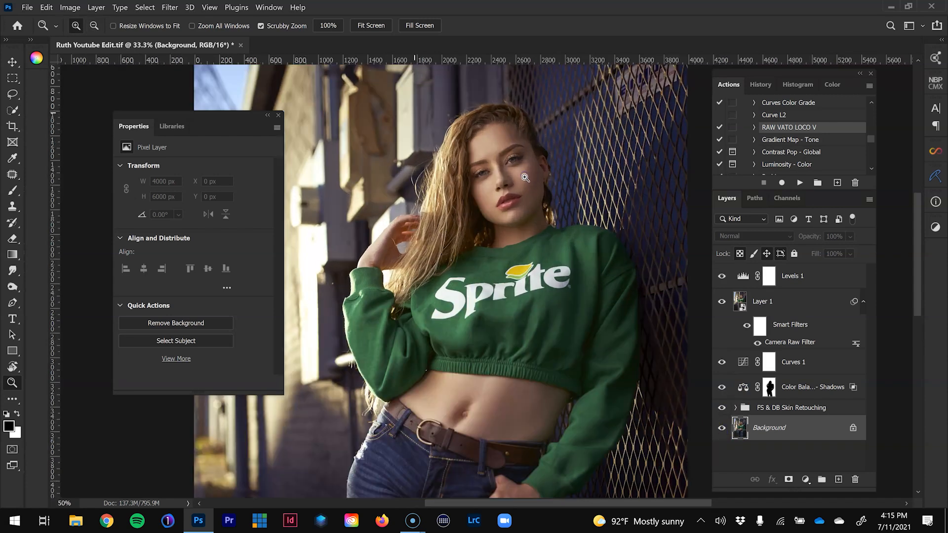
drag(536, 251, 534, 302)
click(510, 225)
mouse_move(514, 249)
mouse_down()
mouse_move(534, 229)
mouse_move(514, 245)
mouse_up()
alt+click(721, 429)
alt+click(722, 428)
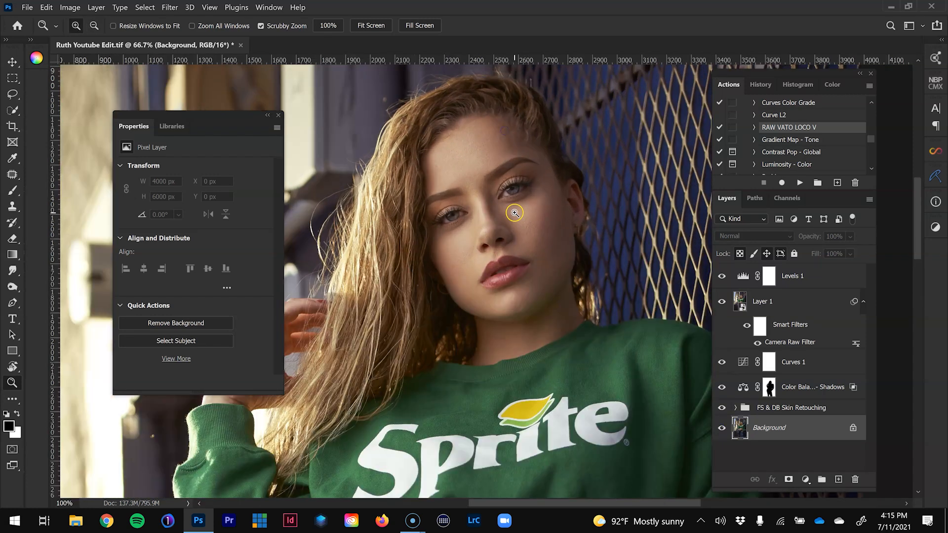
click(512, 209)
click(511, 209)
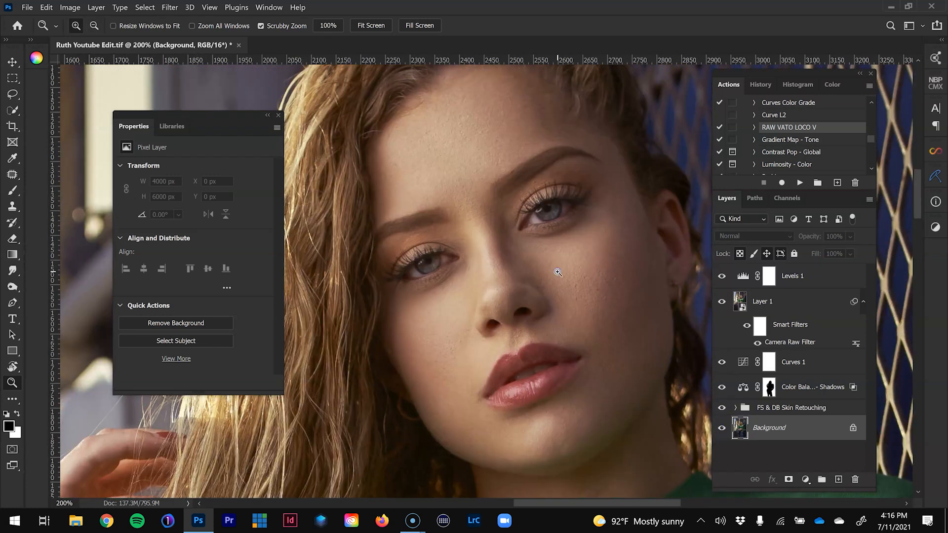
key(ctrl+minus)
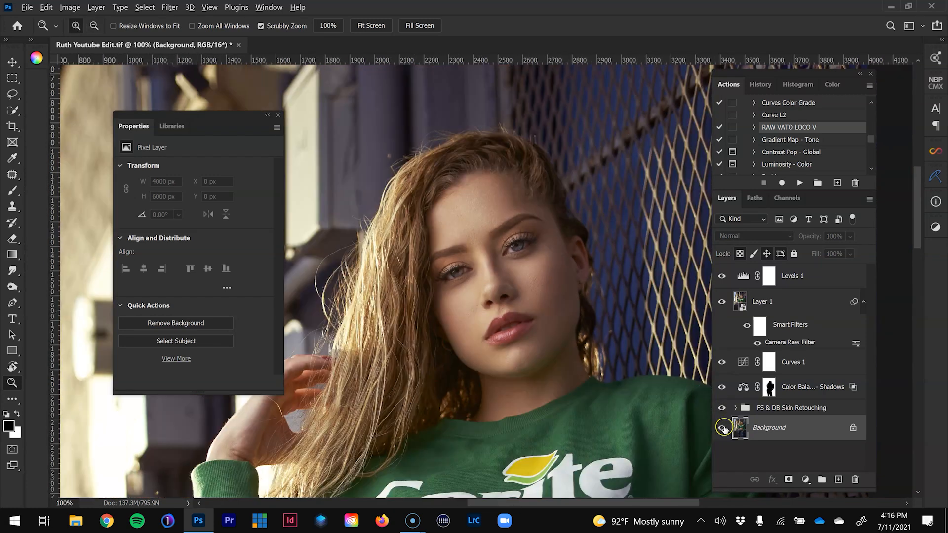
alt+click(722, 428)
alt+click(722, 428)
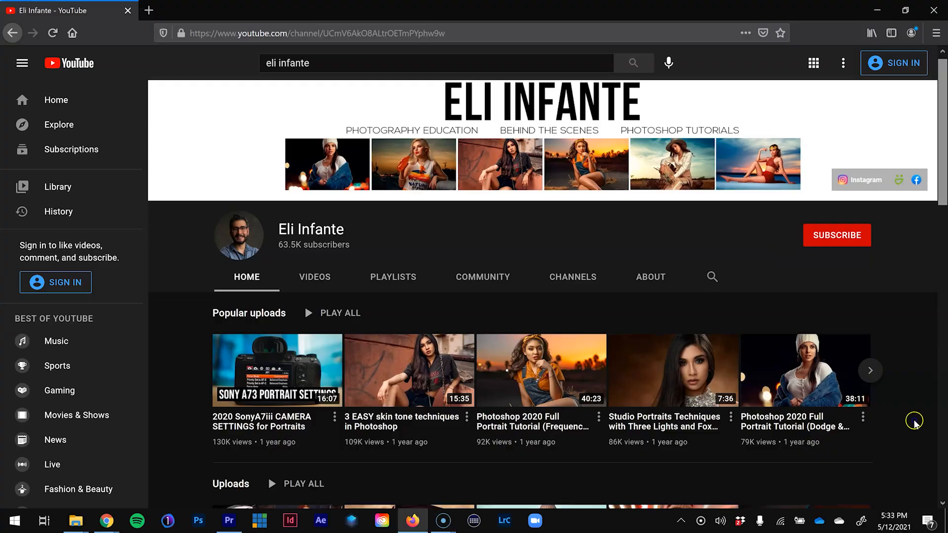
- Browse the YouTube channel's popular uploads, recent uploads, and Photoshop & Photo Retouching Tutorials
scroll(913, 417, down, 5)
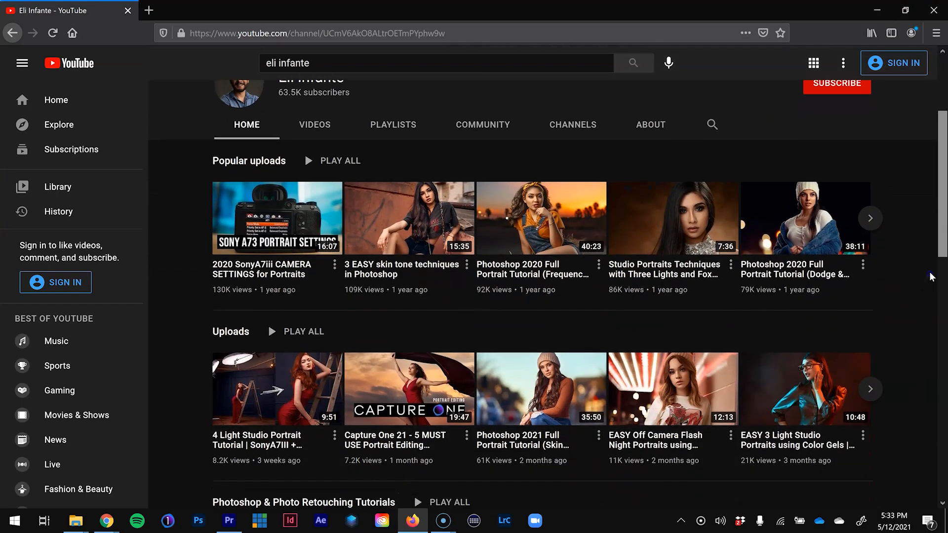
scroll(921, 322, down, 3)
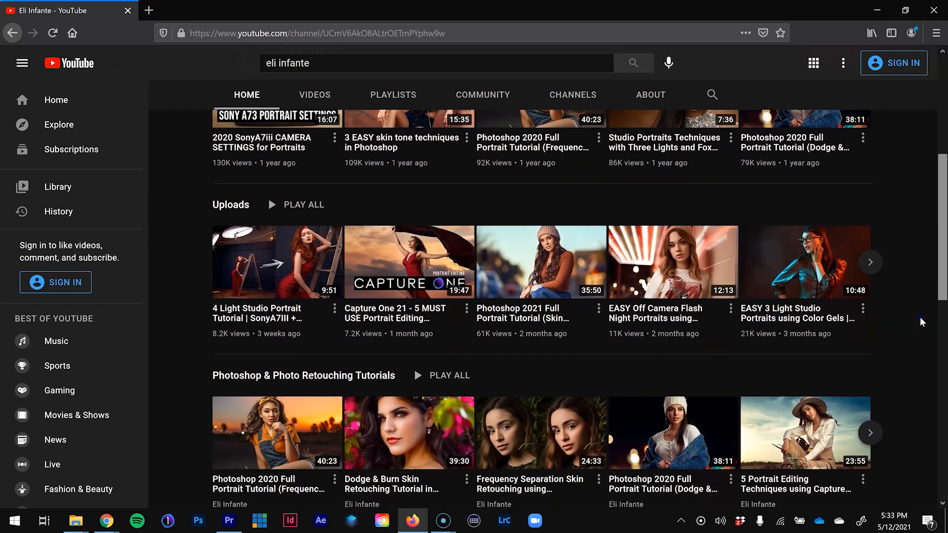
scroll(921, 322, down, 2)
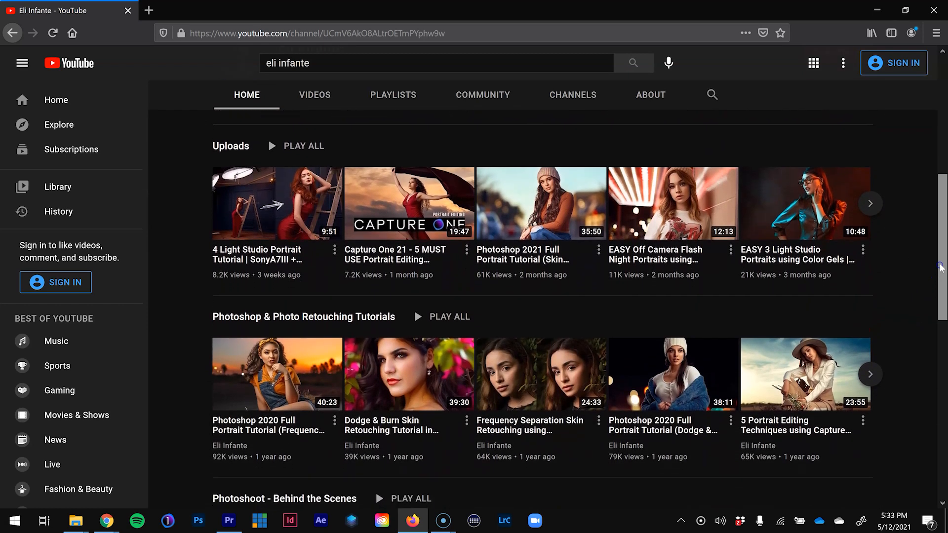
scroll(941, 269, down, 1)
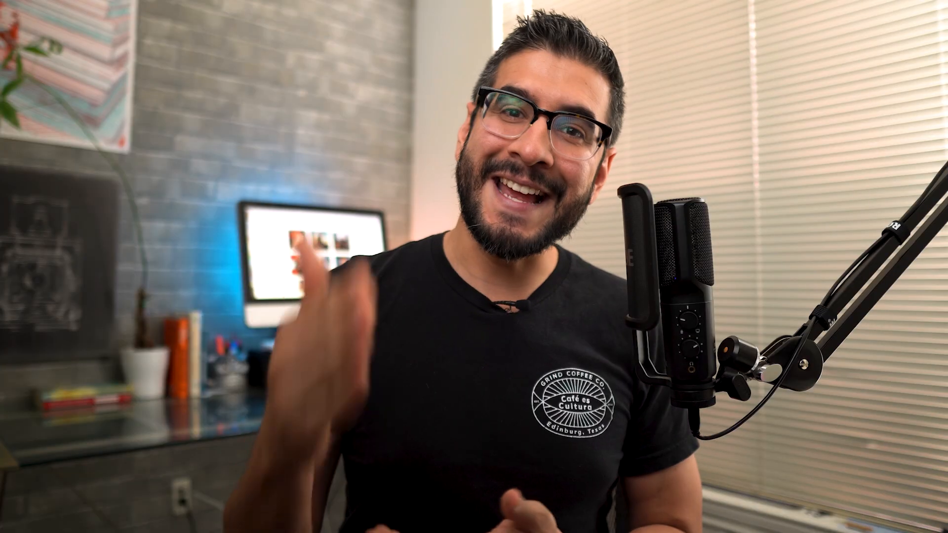